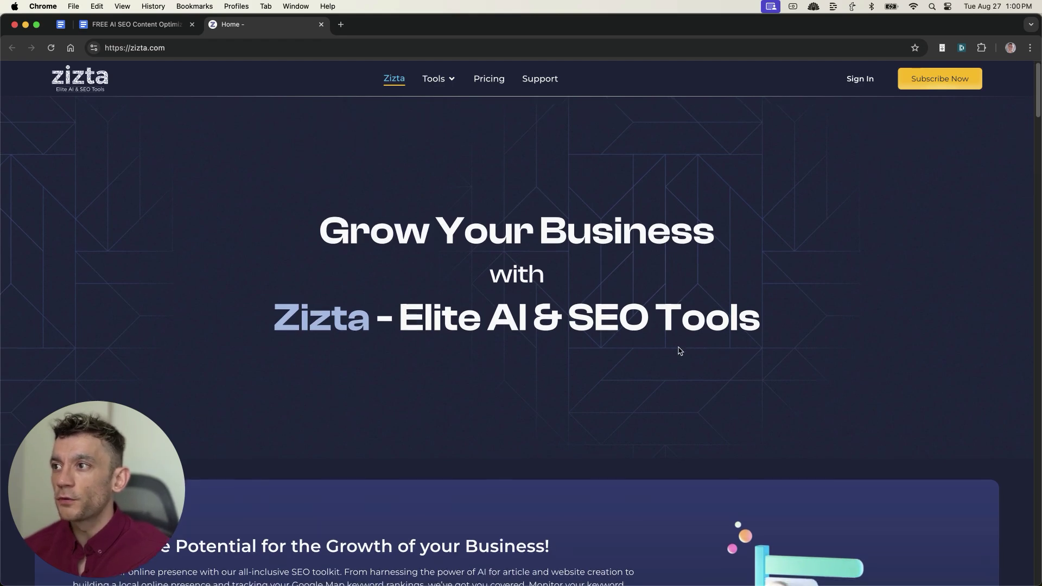
Step: Sign in from the zizta.com homepage to reach the Free, Bronze $29, Silver $74 and Gold $165 plans
scroll(544, 299, down, 1)
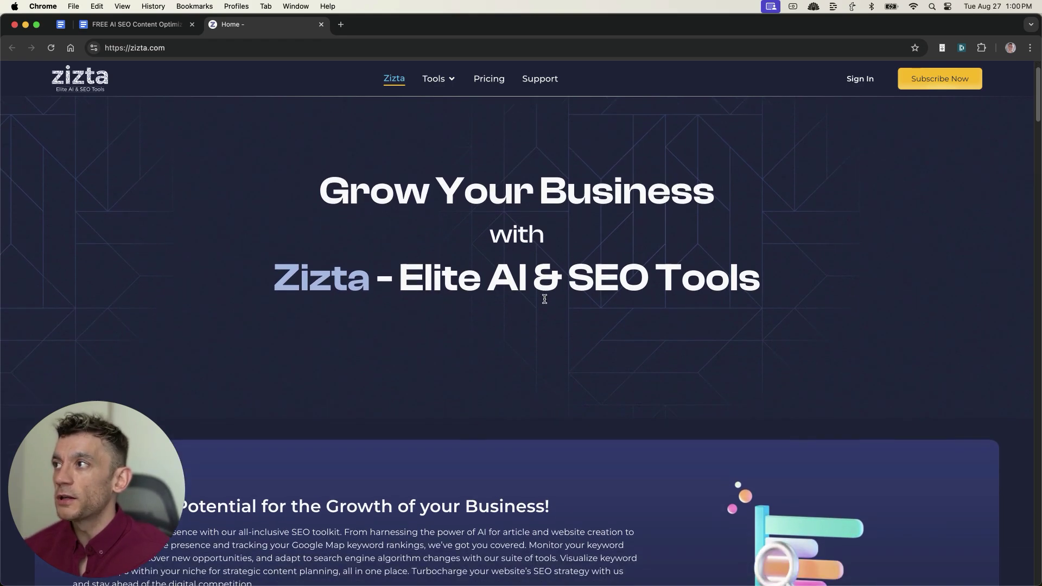
scroll(344, 214, down, 10)
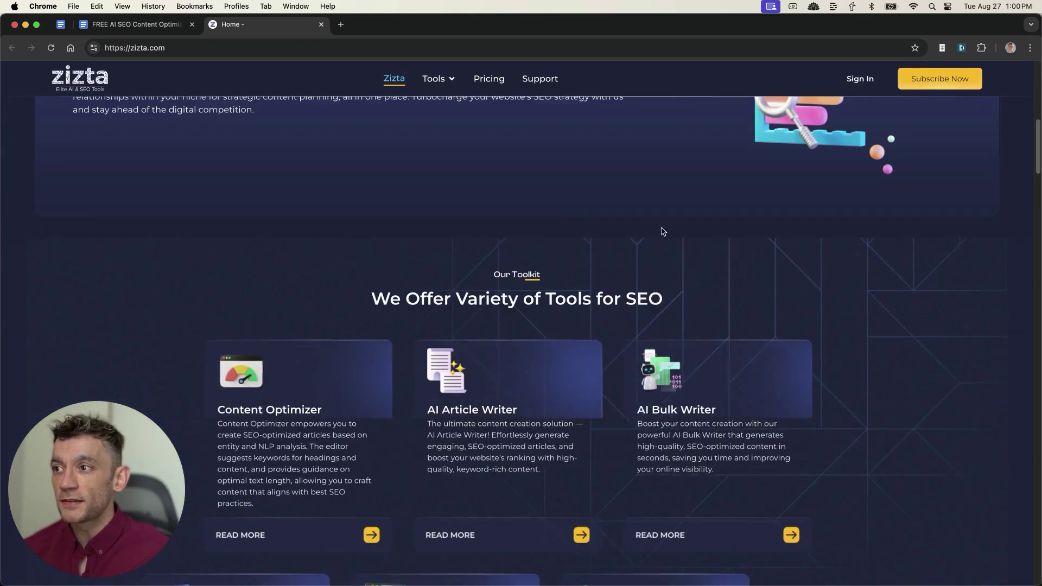
scroll(787, 184, up, 11)
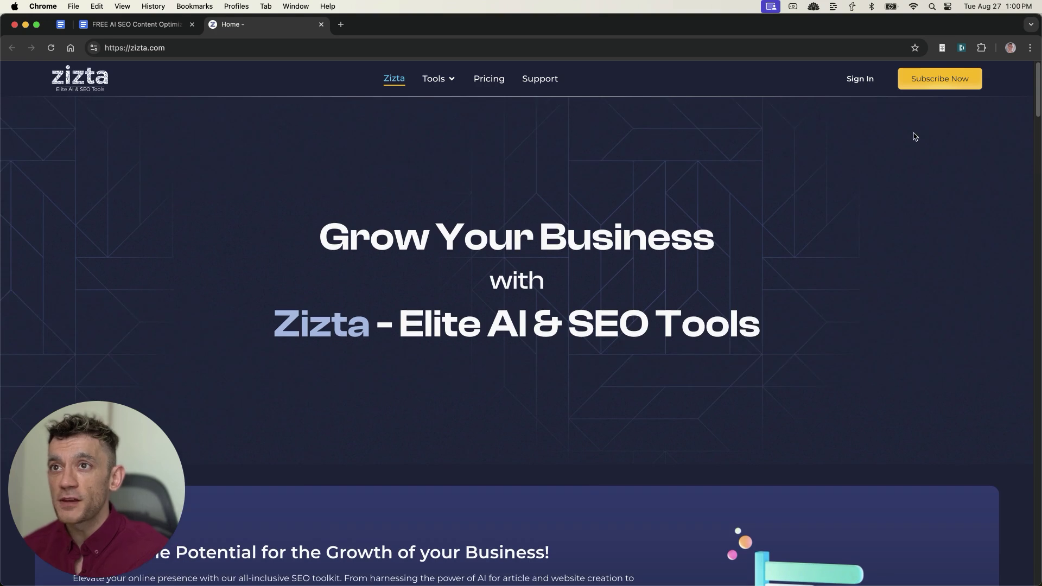
click(848, 82)
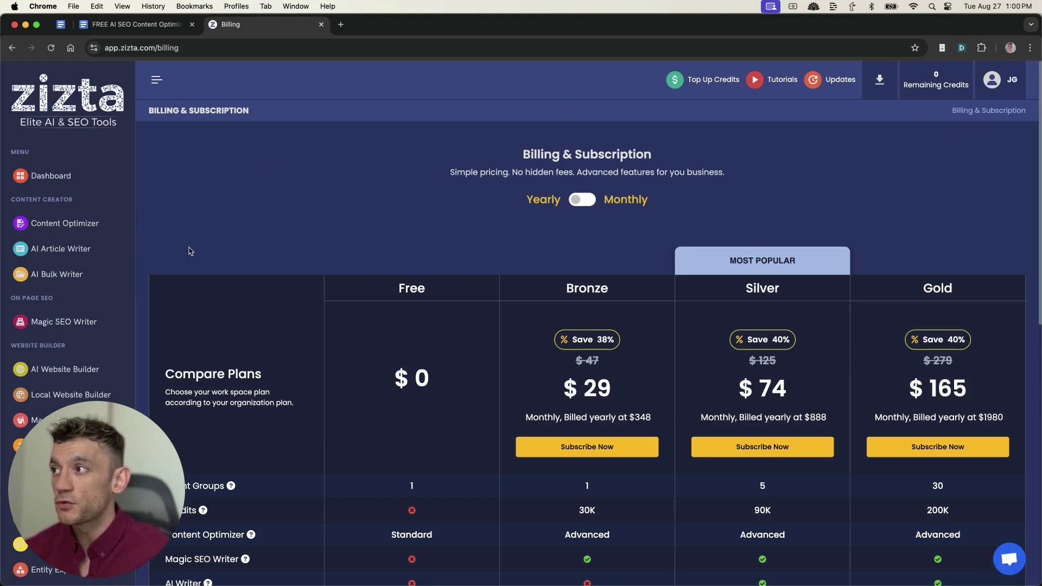
Step: Start a New Query in Content Optimizer with Default Client and Manually Optimize mode
click(76, 223)
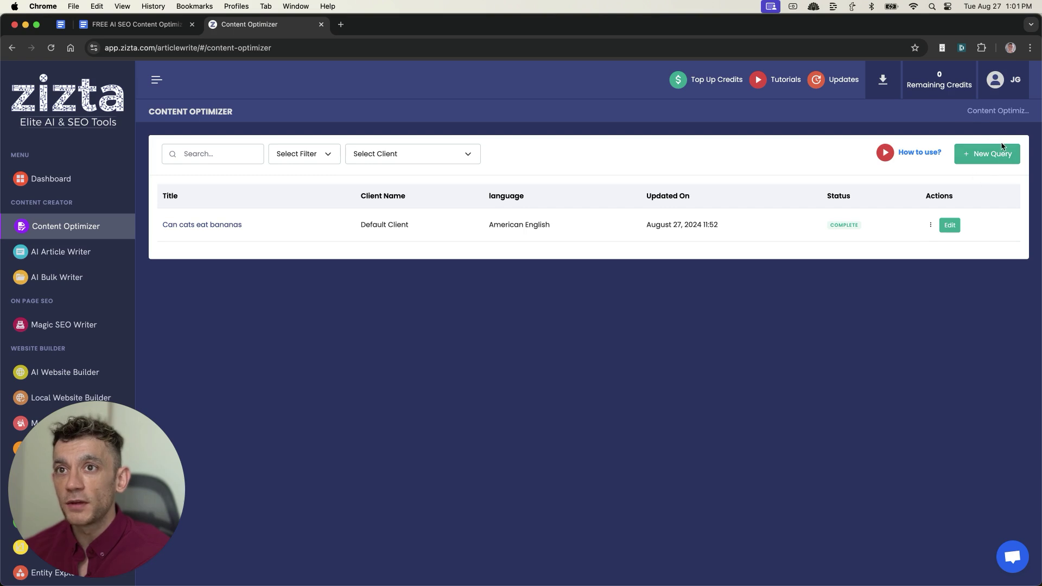
click(993, 155)
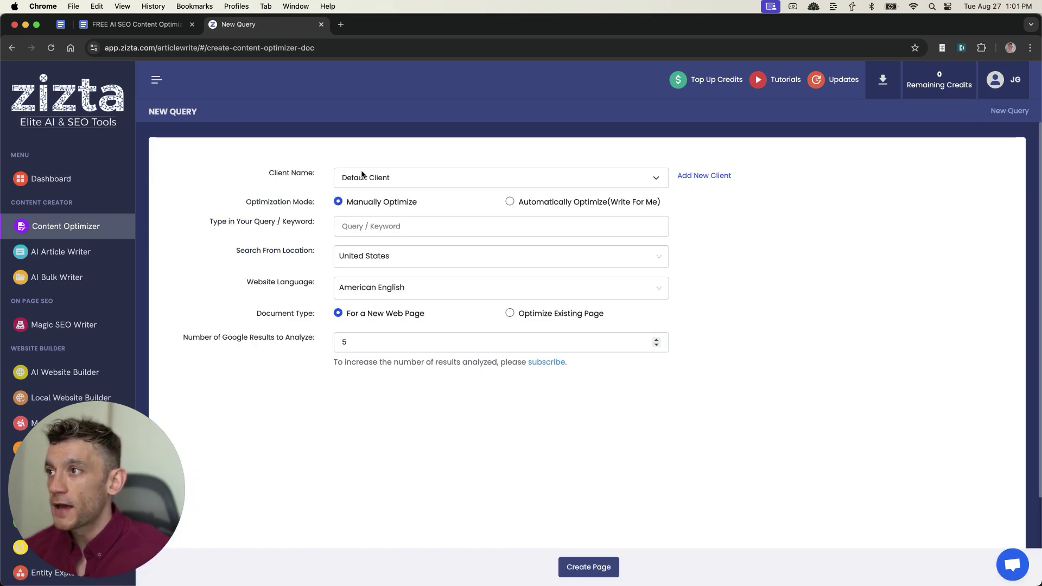
click(363, 177)
click(784, 318)
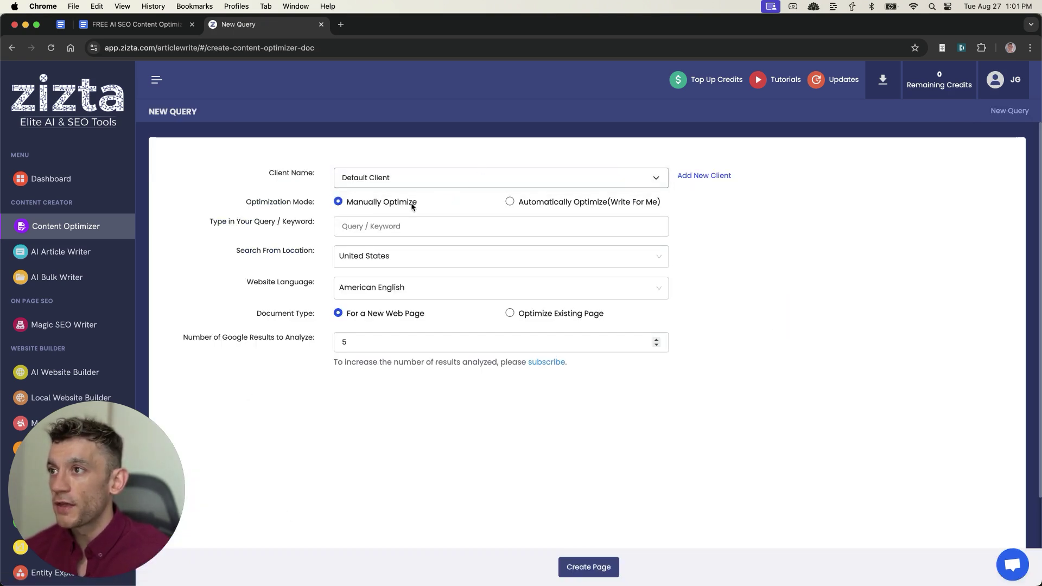
click(558, 203)
click(380, 202)
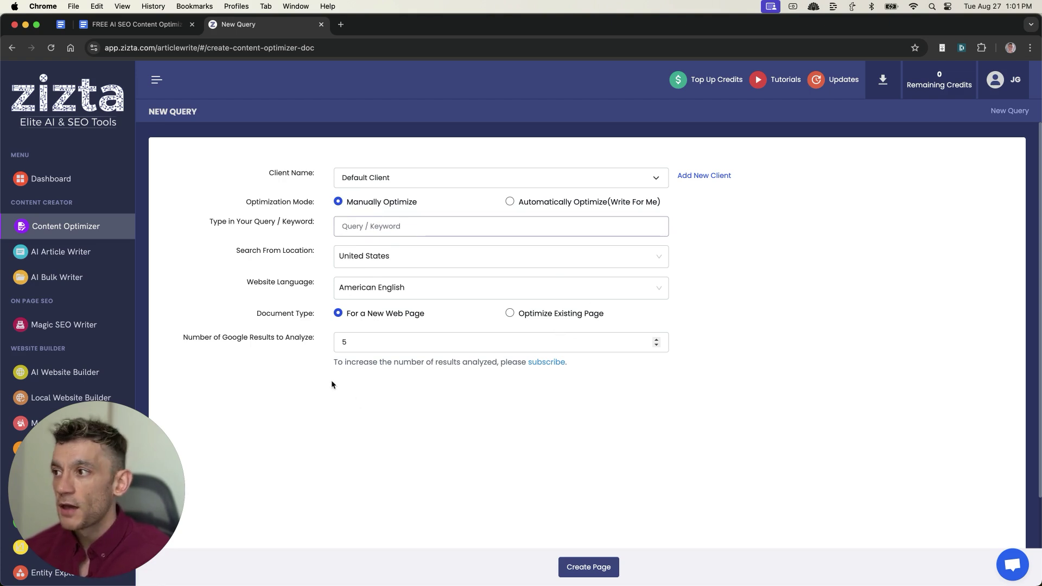
click(400, 341)
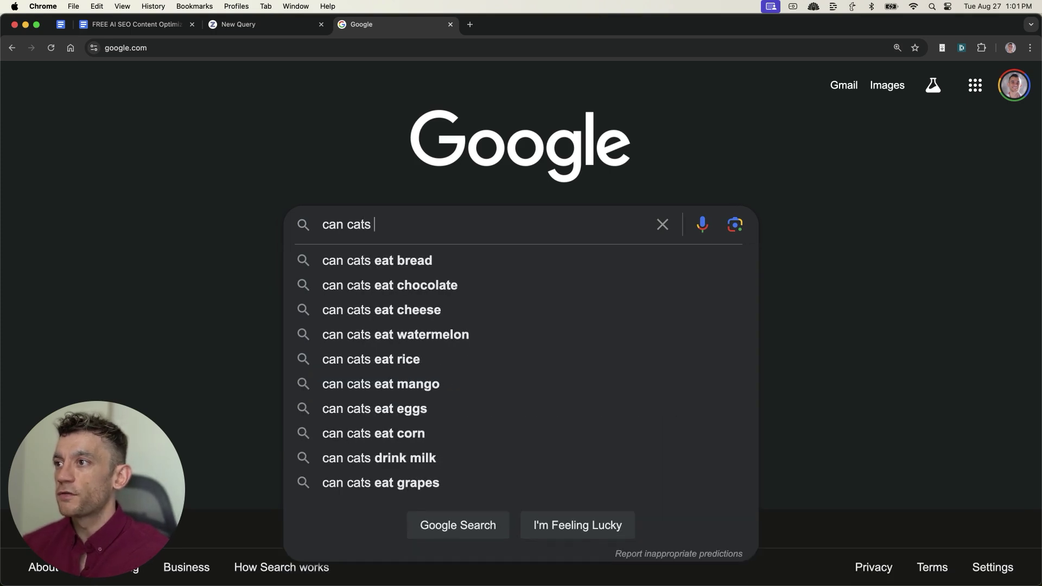
Step: Search Google for 'can cats eat bananas'
text(eat banna)
key(BackSpace)
text(anas)
key(Return)
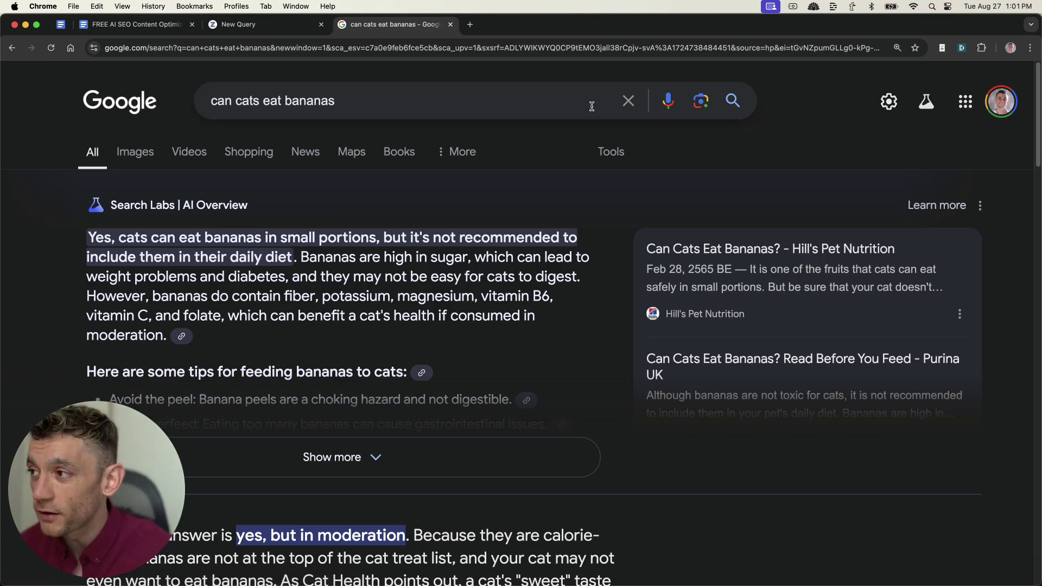
Step: Review the top-ranking search results, then return to the Zizta New Query form
scroll(550, 258, down, 1)
scroll(512, 264, down, 5)
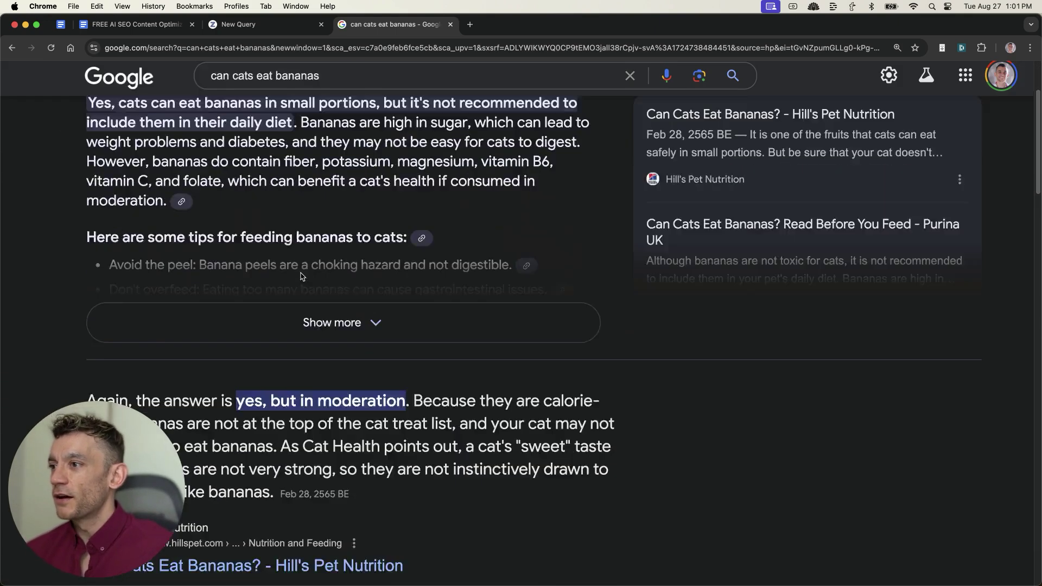
scroll(510, 361, down, 2)
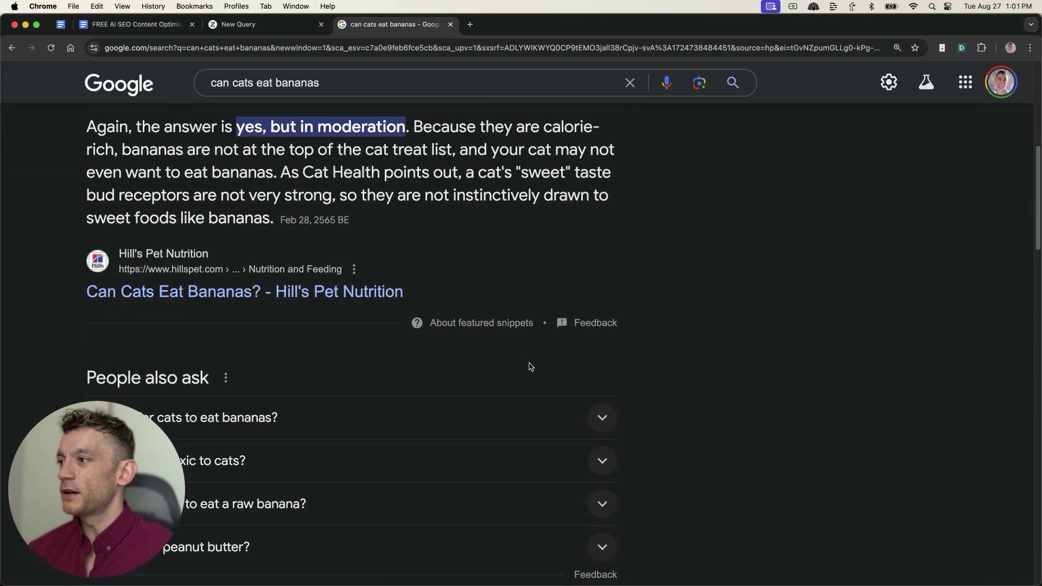
scroll(453, 340, down, 4)
scroll(453, 340, down, 6)
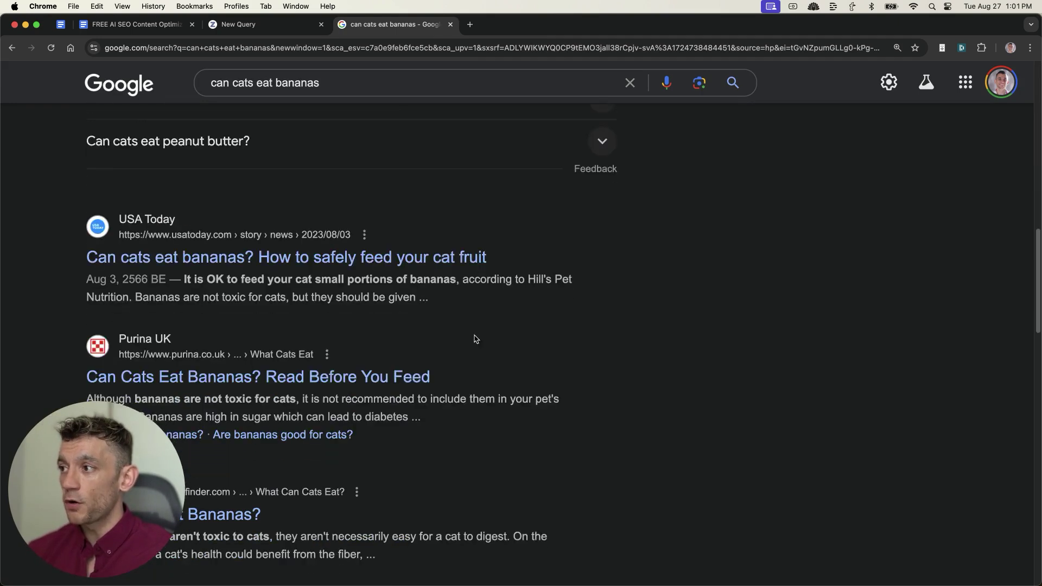
scroll(368, 407, up, 9)
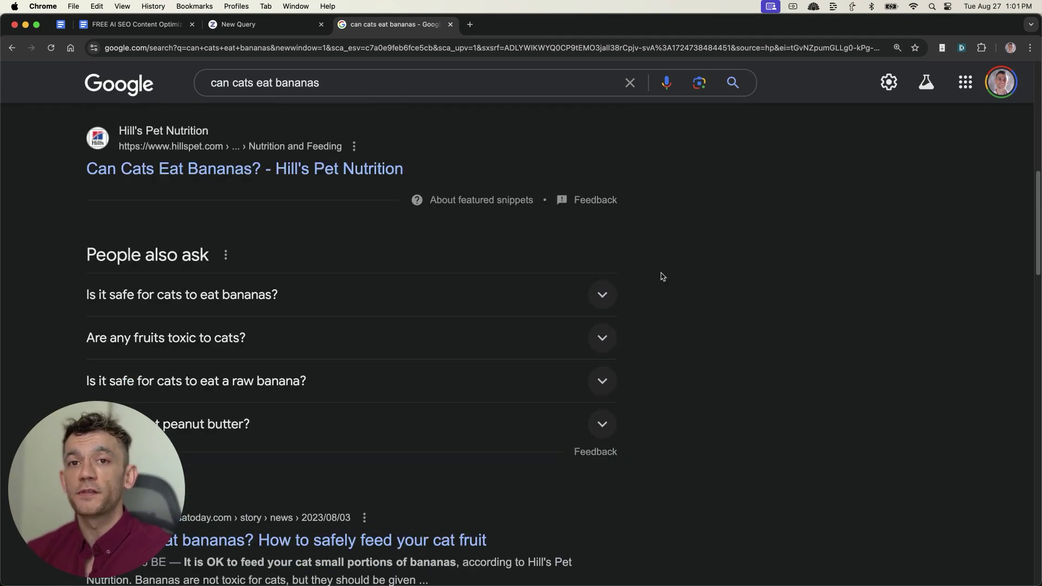
scroll(640, 277, up, 2)
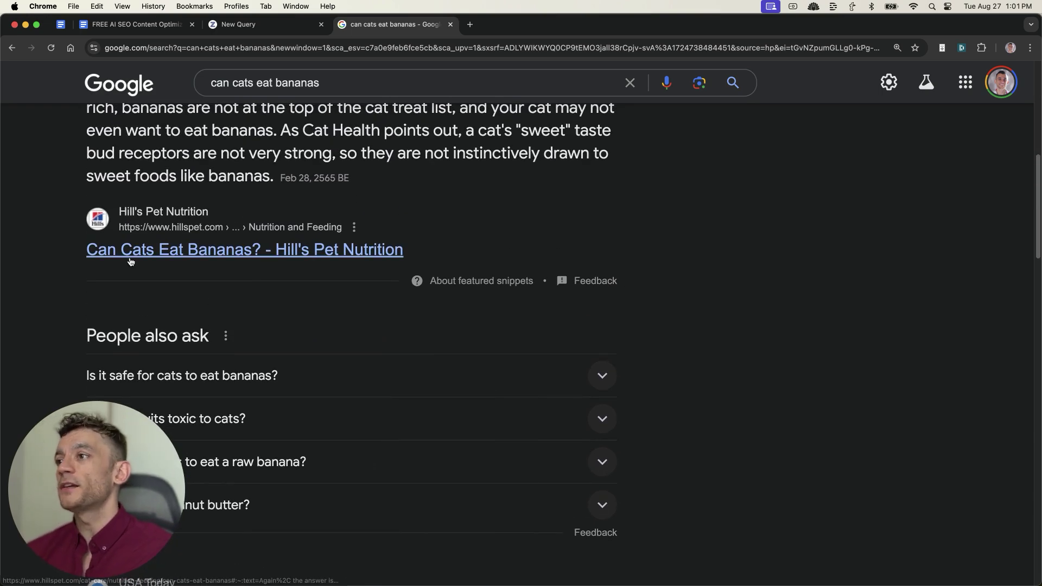
scroll(417, 336, down, 1)
scroll(418, 353, down, 8)
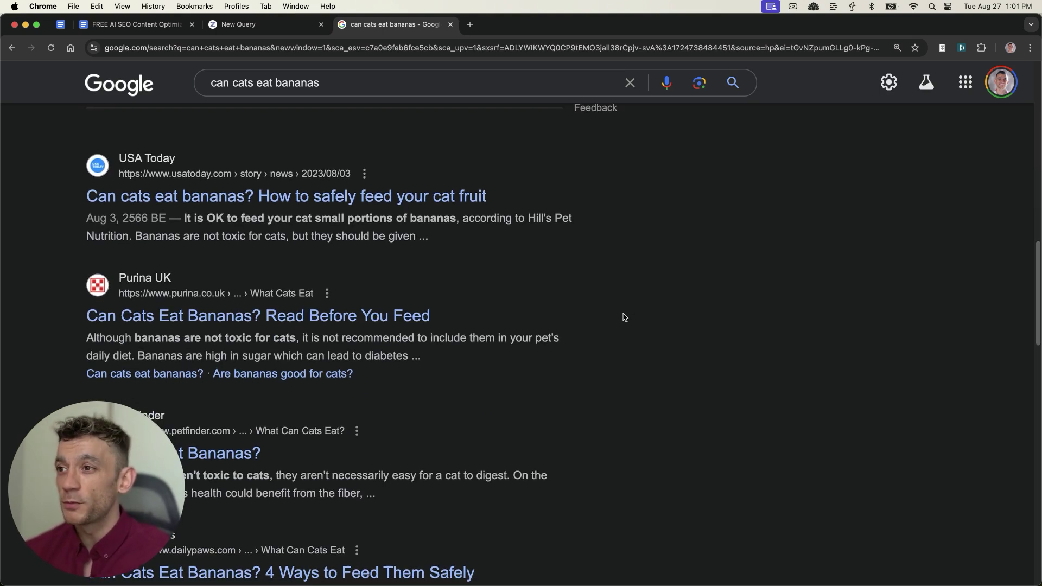
scroll(624, 320, down, 5)
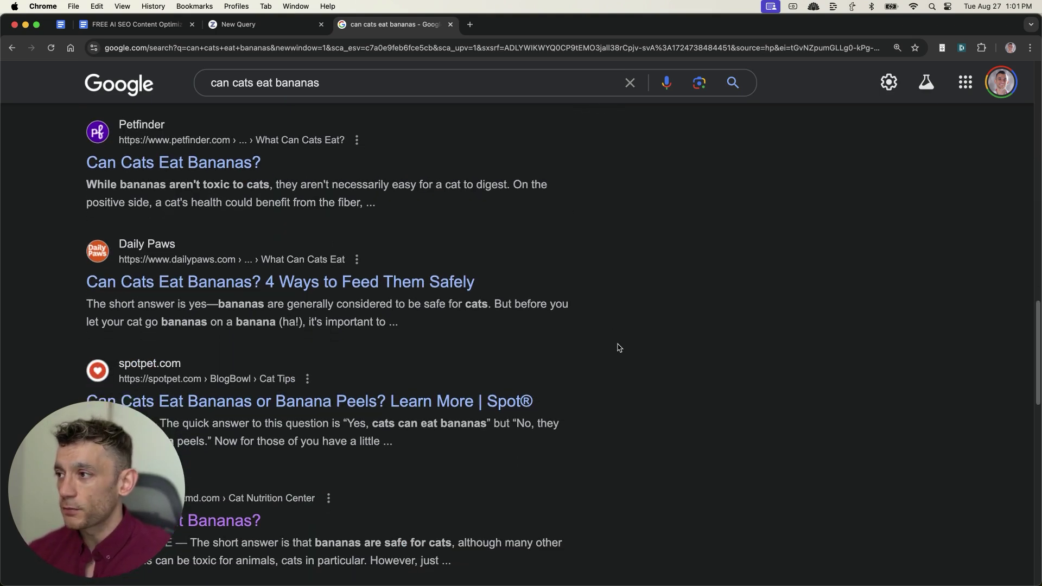
scroll(621, 325, up, 15)
click(263, 29)
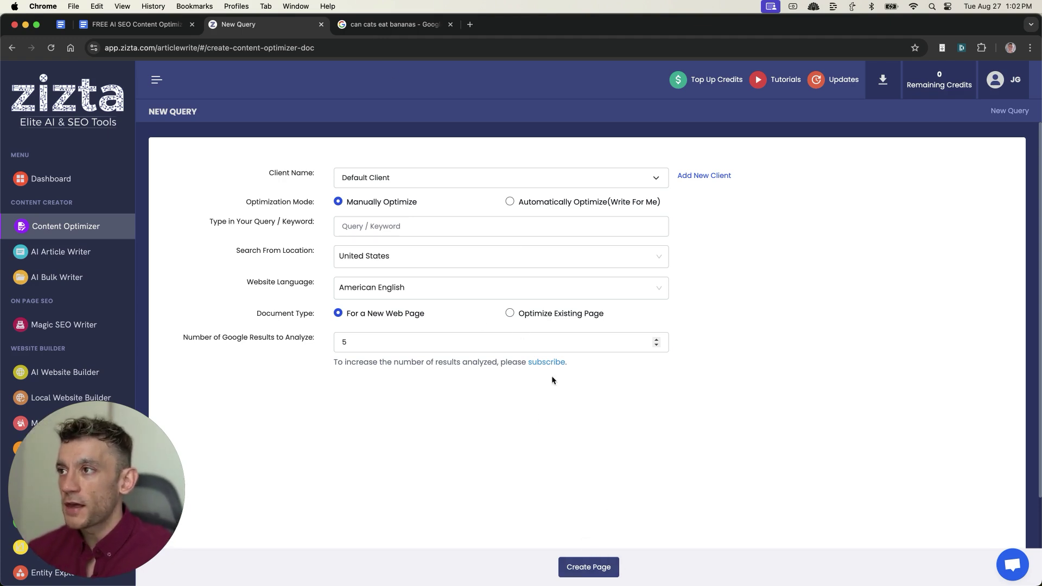
Step: Enter the keyword 'can cats eat bananas?', create the page and open its article editor
click(387, 225)
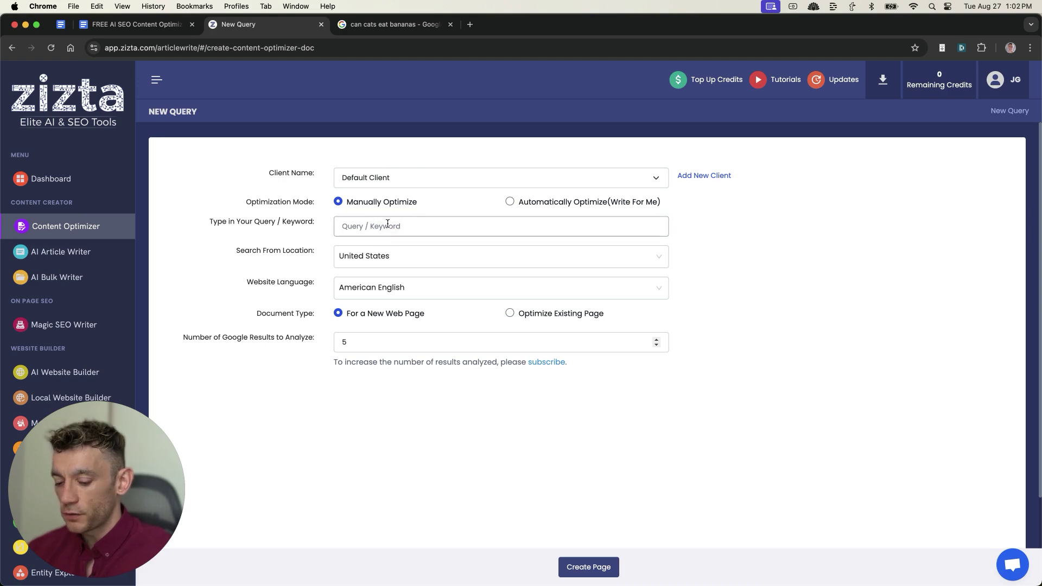
text(can cats eat bananas?)
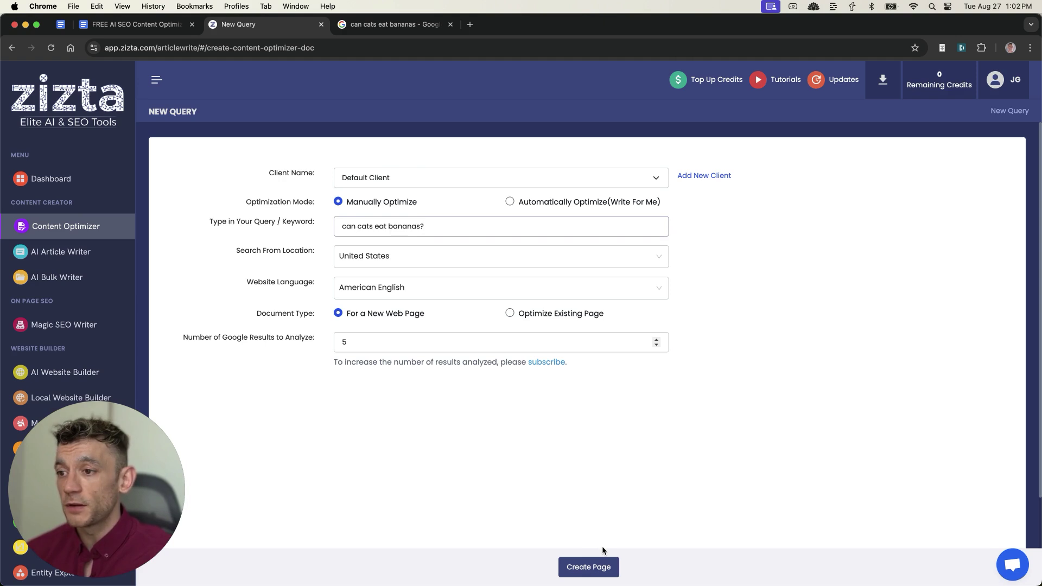
click(597, 566)
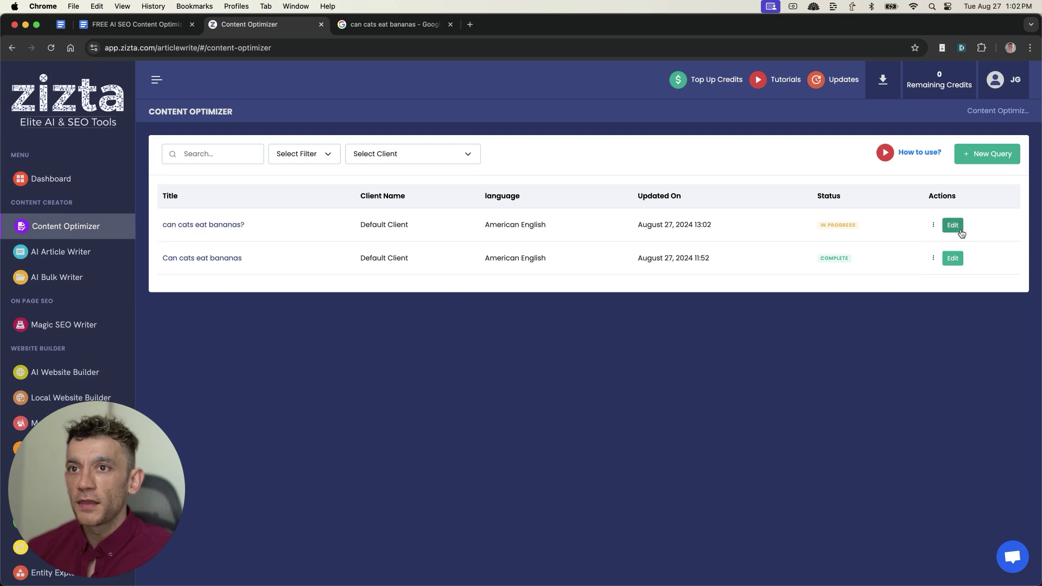
click(952, 226)
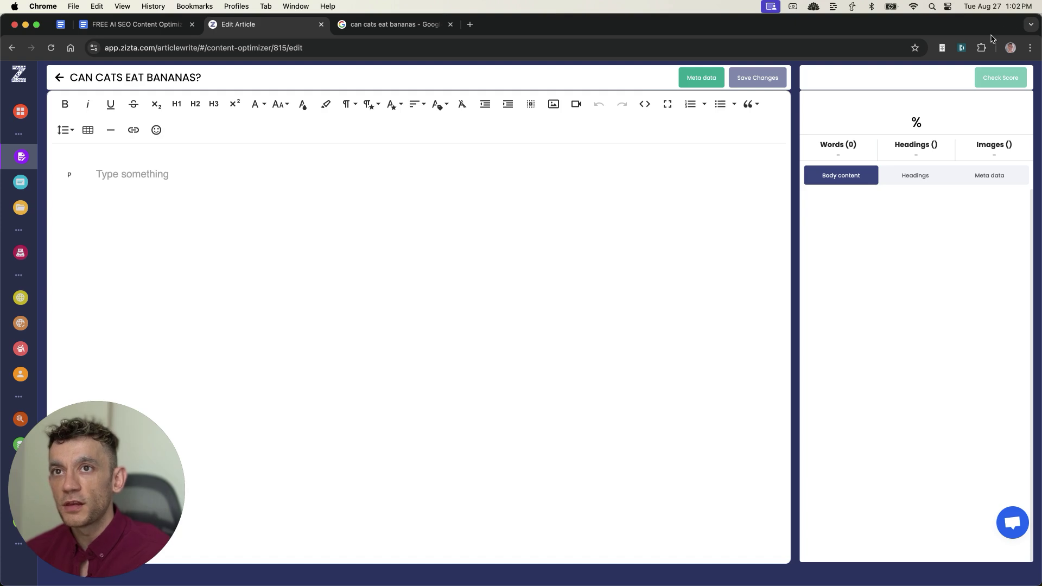
click(647, 256)
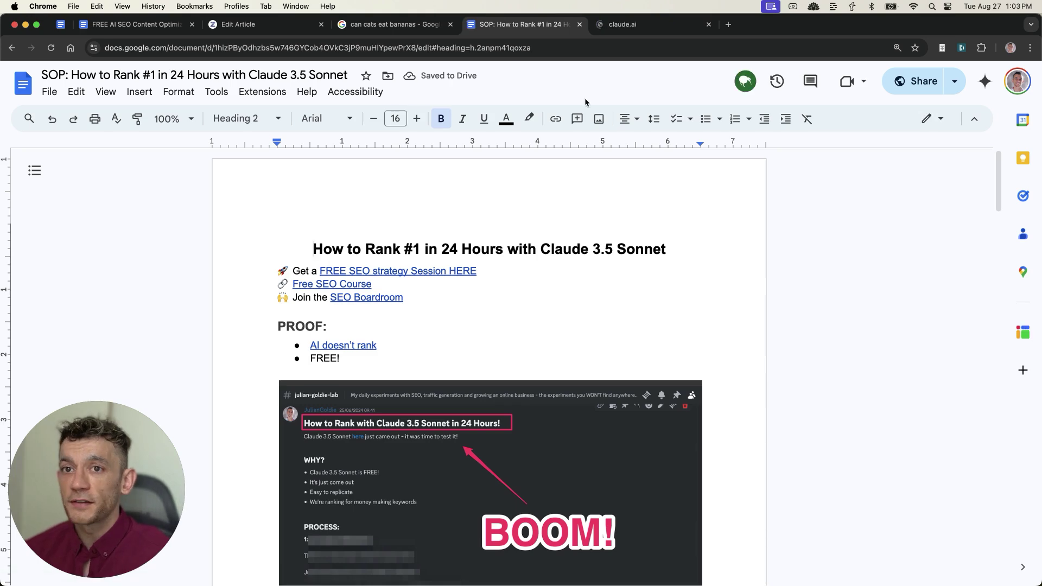
Step: Select the 3: CONTENT prompt from 'Heading = What Is SEO' to 'Simplify the language a bit more too'
scroll(365, 362, down, 10)
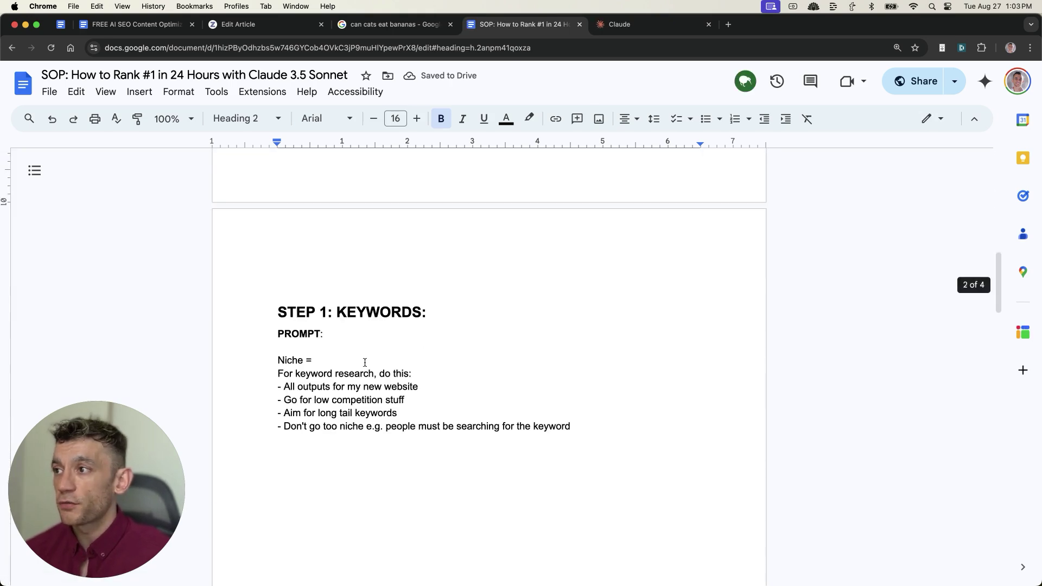
scroll(364, 362, down, 15)
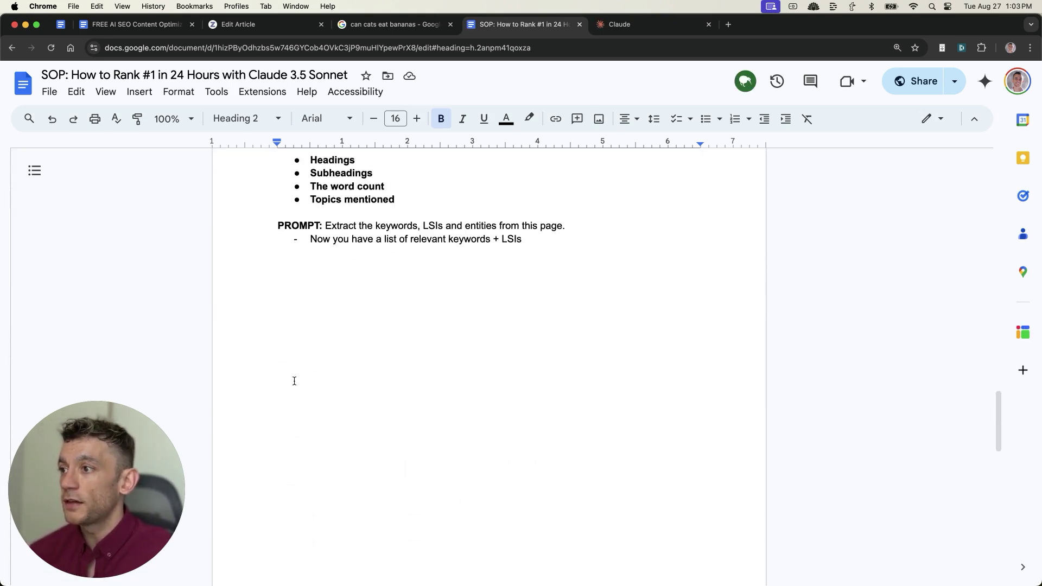
scroll(316, 374, up, 3)
click(249, 168)
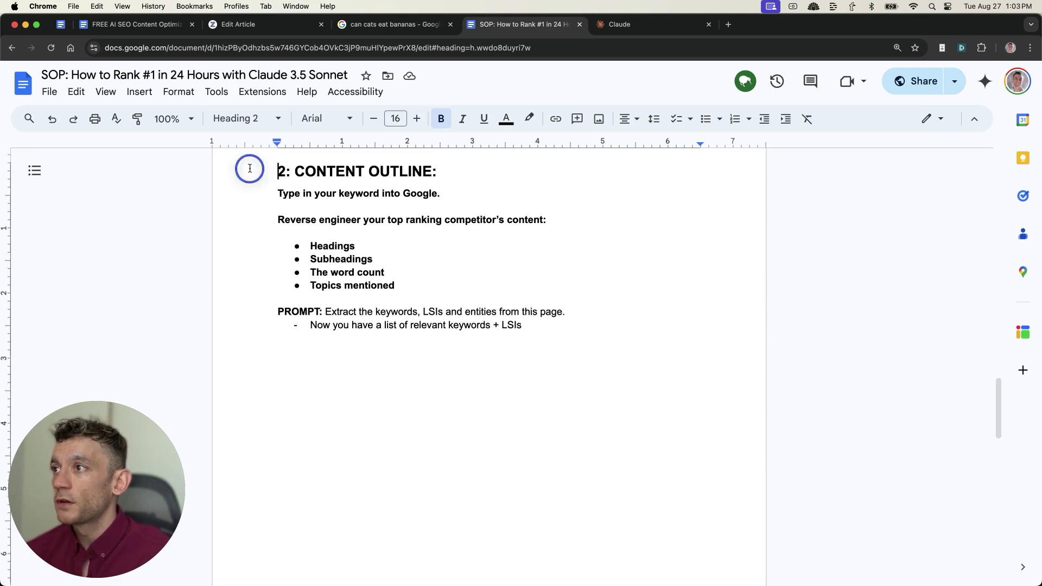
shift+click(653, 358)
scroll(424, 358, down, 8)
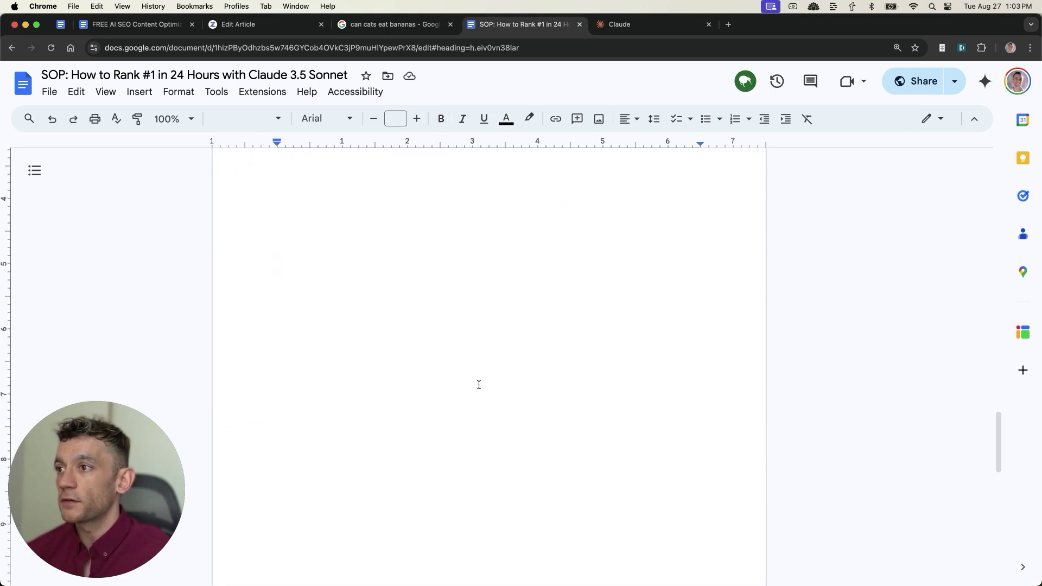
click(277, 330)
scroll(344, 359, down, 1)
scroll(379, 429, down, 1)
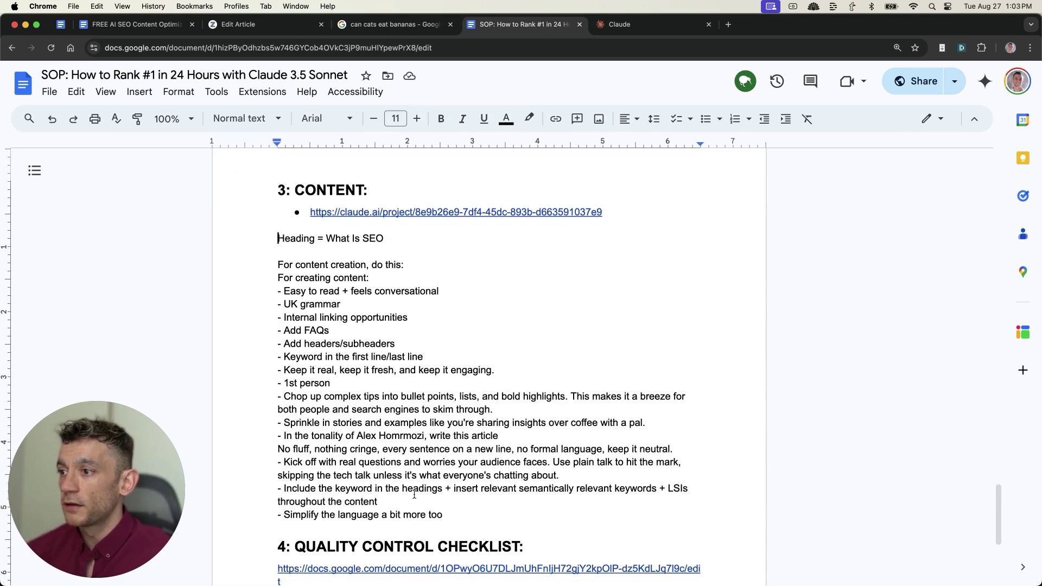
shift+click(461, 519)
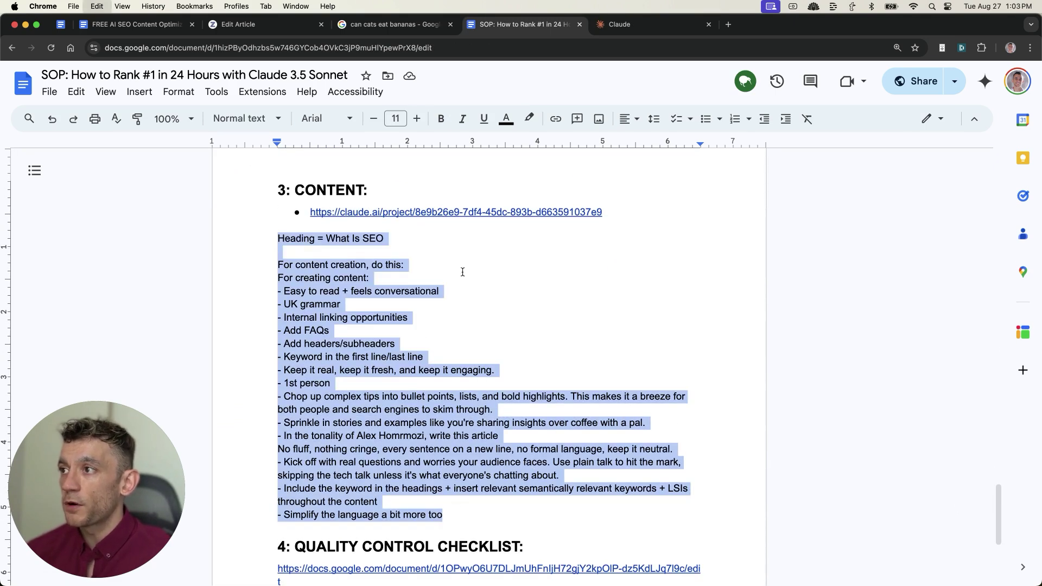
Step: Paste the SOP prompt into Claude with the heading set to 'Can cats eat bananas'
click(646, 24)
key(super+v)
text(bananas)
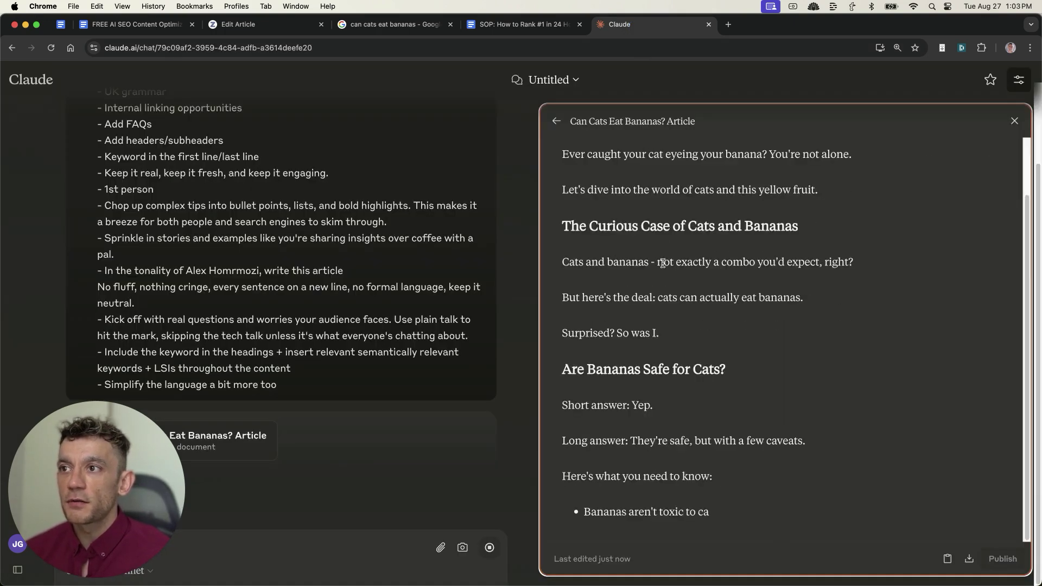
scroll(652, 269, up, 5)
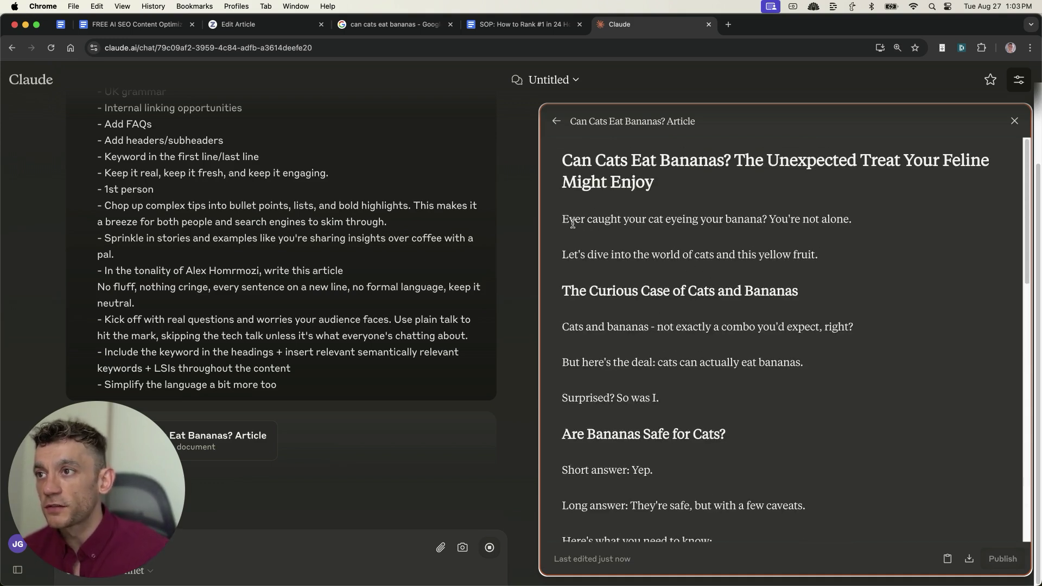
Step: Highlight the generated article's title and opening sections in Claude
drag(562, 220, 852, 220)
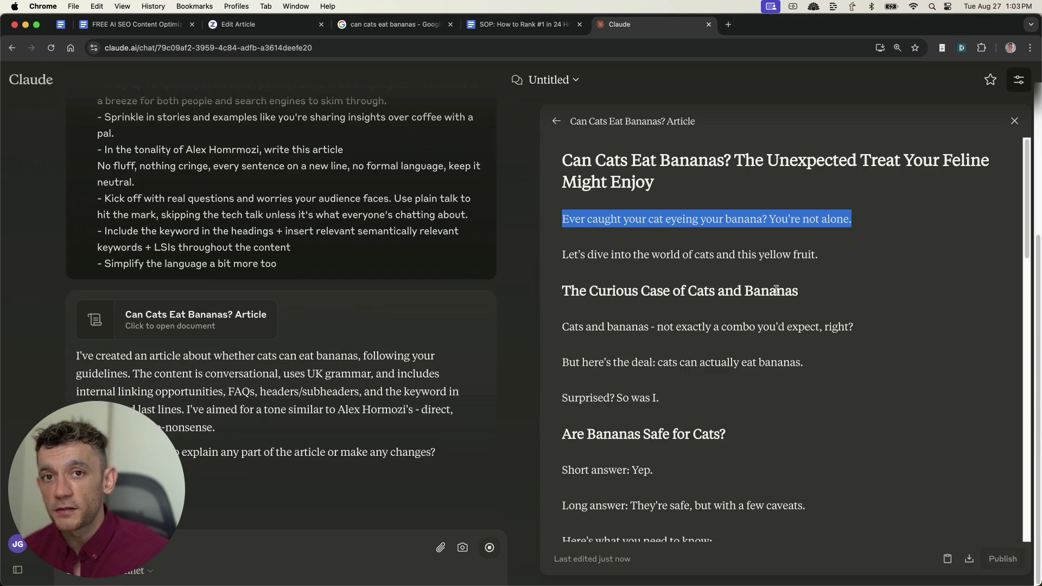
click(676, 361)
drag(564, 325, 606, 327)
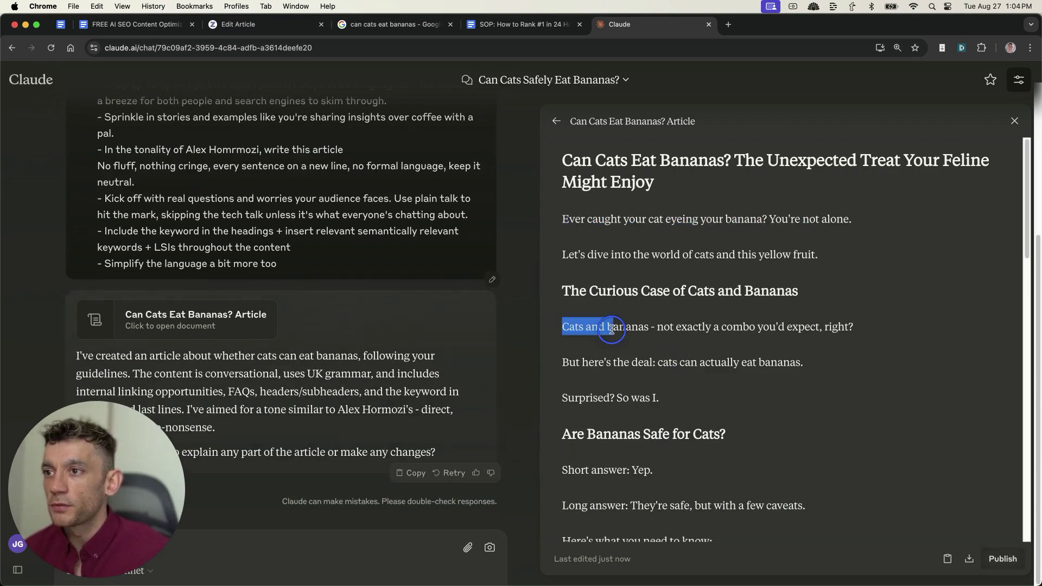
click(579, 302)
drag(562, 291, 860, 366)
click(811, 376)
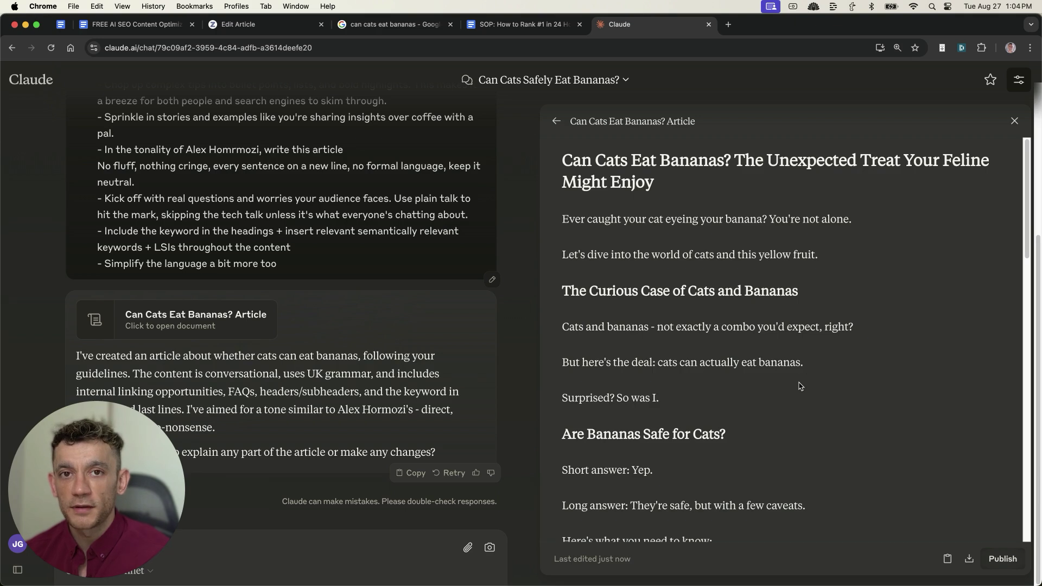
triple_click(580, 161)
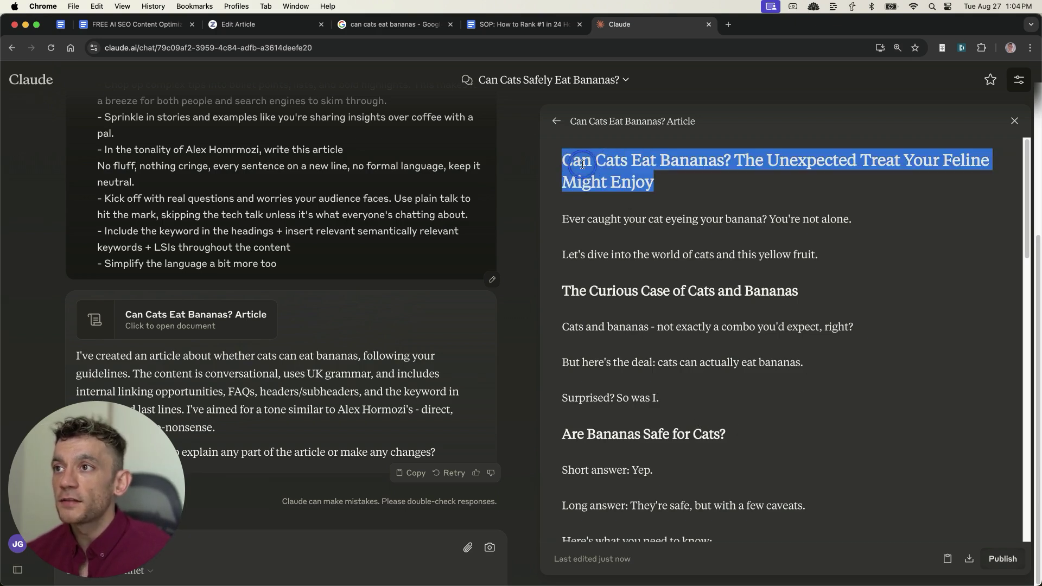
click(583, 163)
triple_click(583, 163)
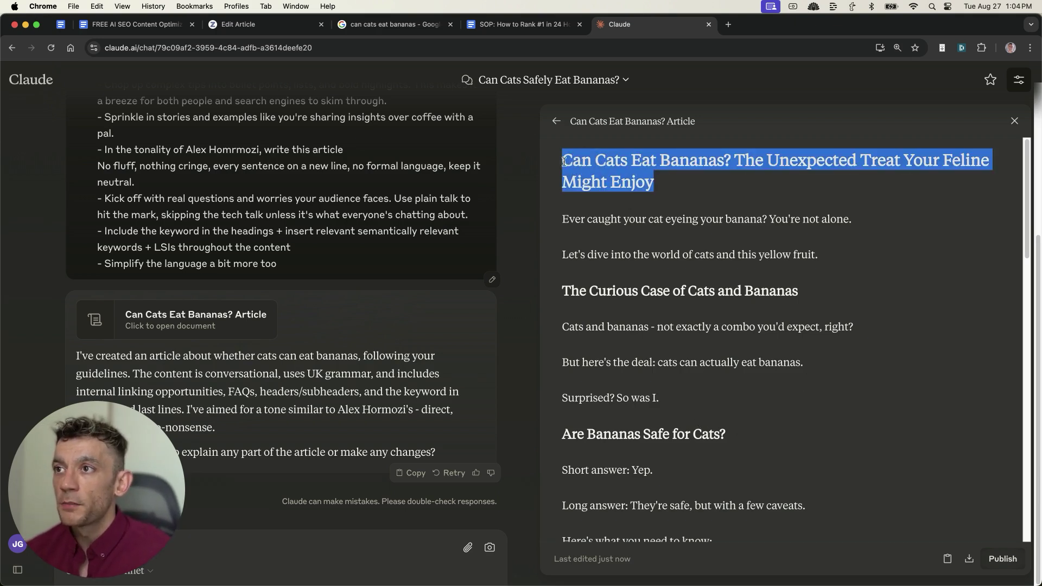
click(567, 163)
Step: Select the whole article from title to end and return to the Zizta editor
scroll(698, 304, down, 15)
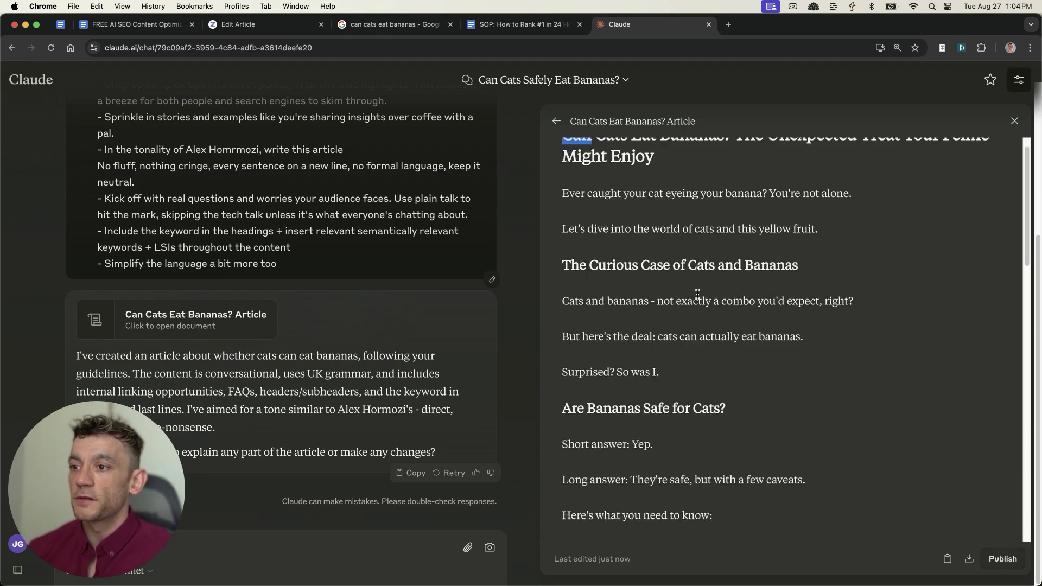
shift+click(935, 517)
scroll(834, 404, up, 15)
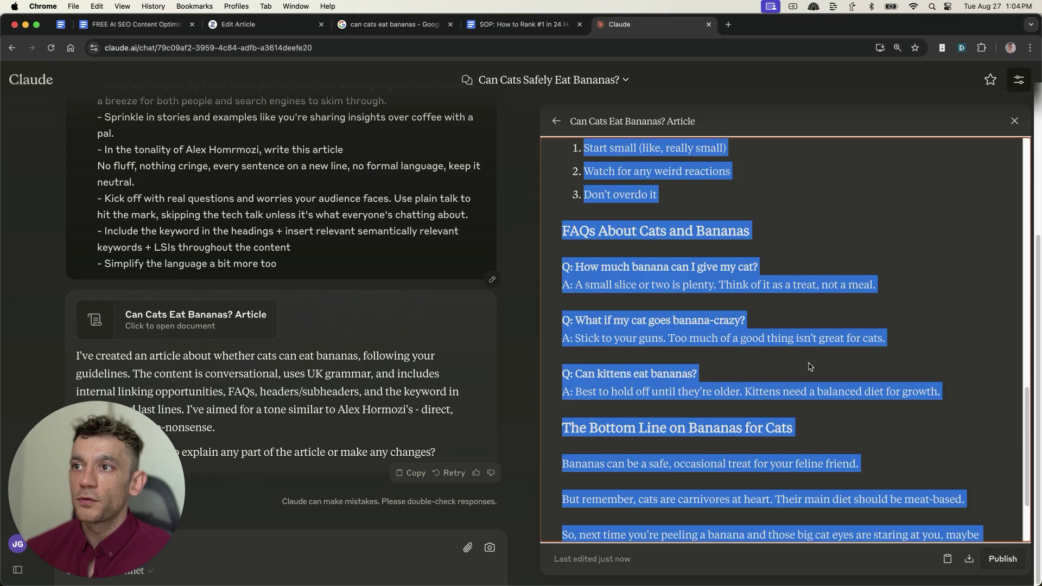
click(821, 274)
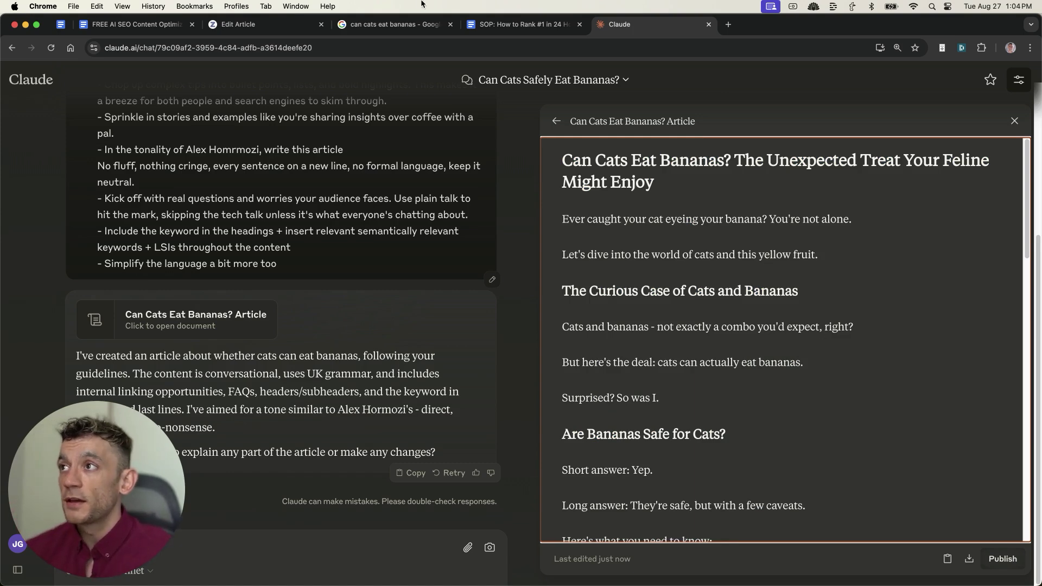
click(260, 24)
scroll(372, 179, up, 15)
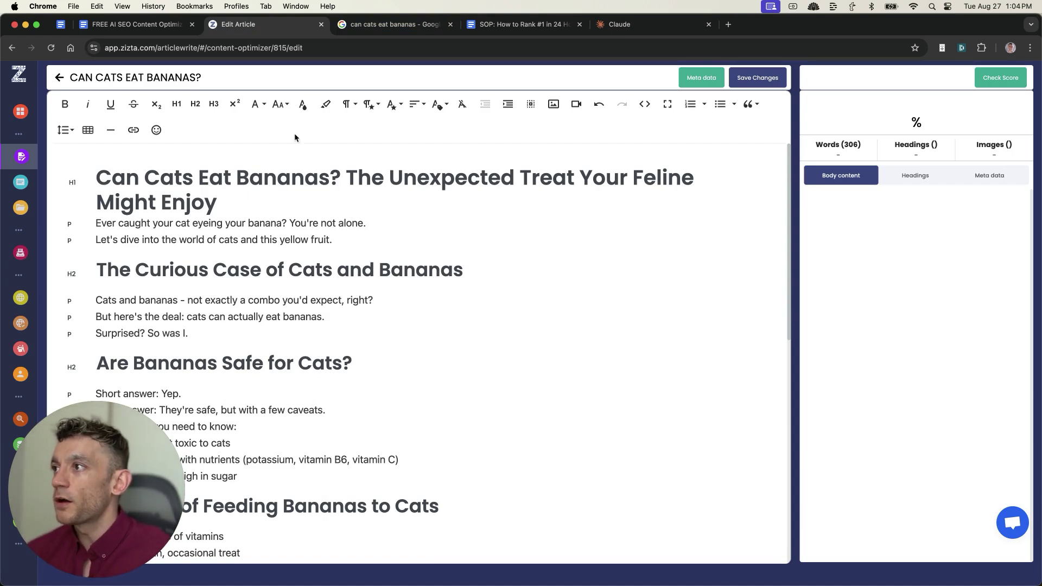
Step: Move the Claude tab to sit just before the Zizta article editor tab
drag(624, 27, 568, 35)
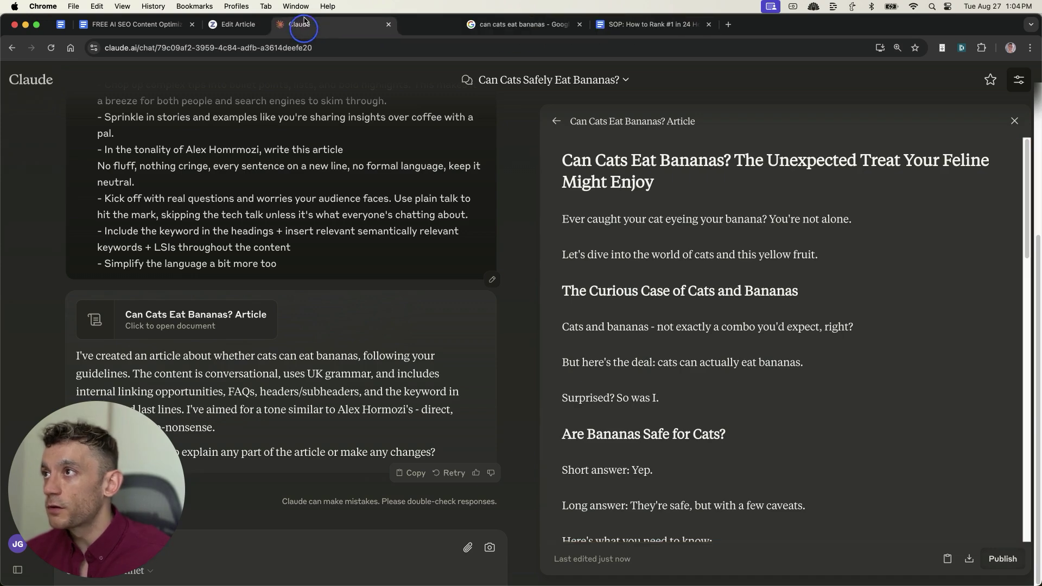
drag(304, 20, 244, 22)
click(390, 24)
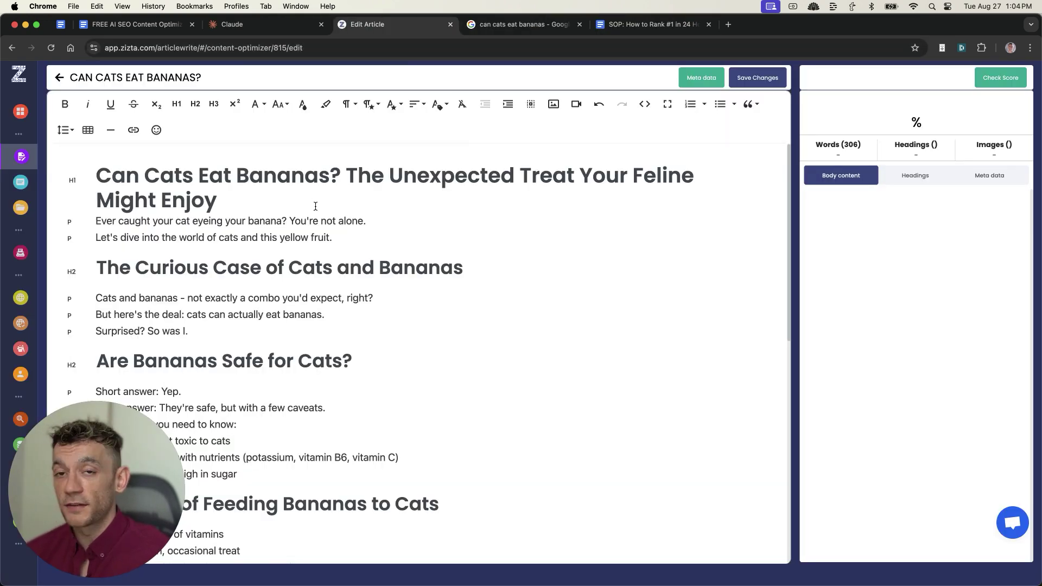
Step: Scroll through the pasted banana article, from the H1 title to the Bottom Line, and back up
click(83, 224)
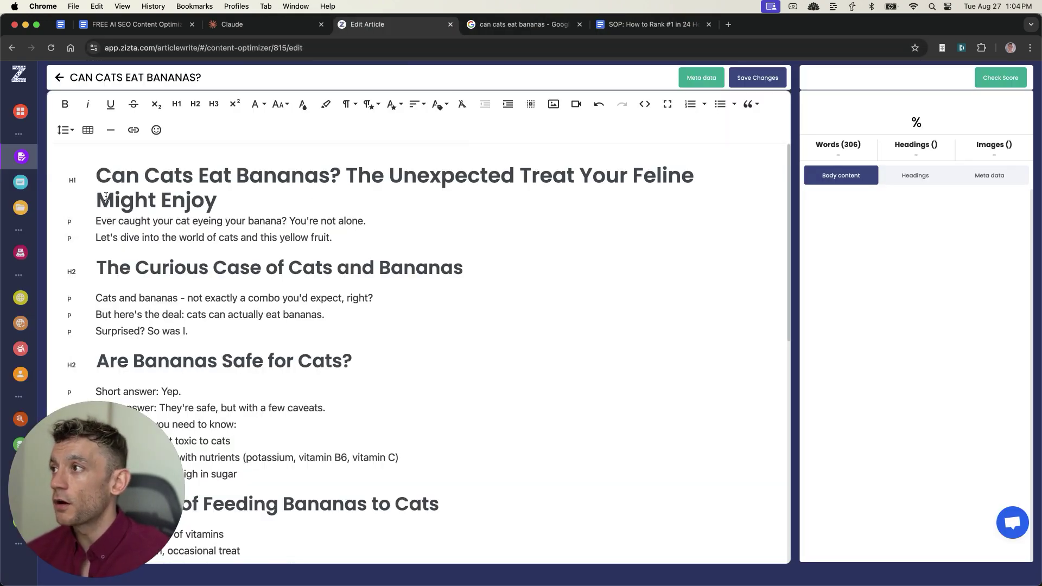
click(395, 188)
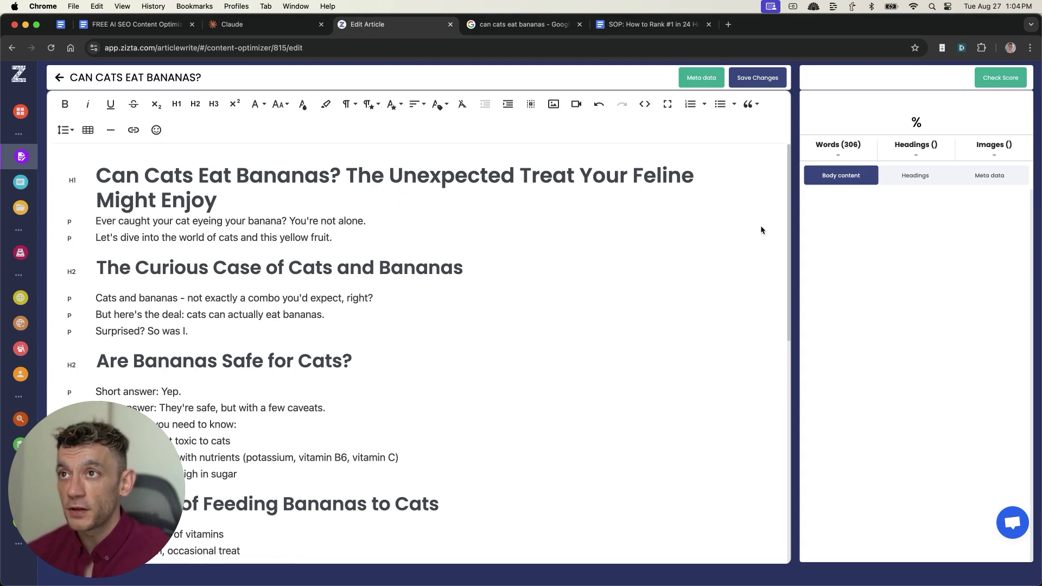
scroll(360, 283, down, 5)
scroll(221, 268, up, 5)
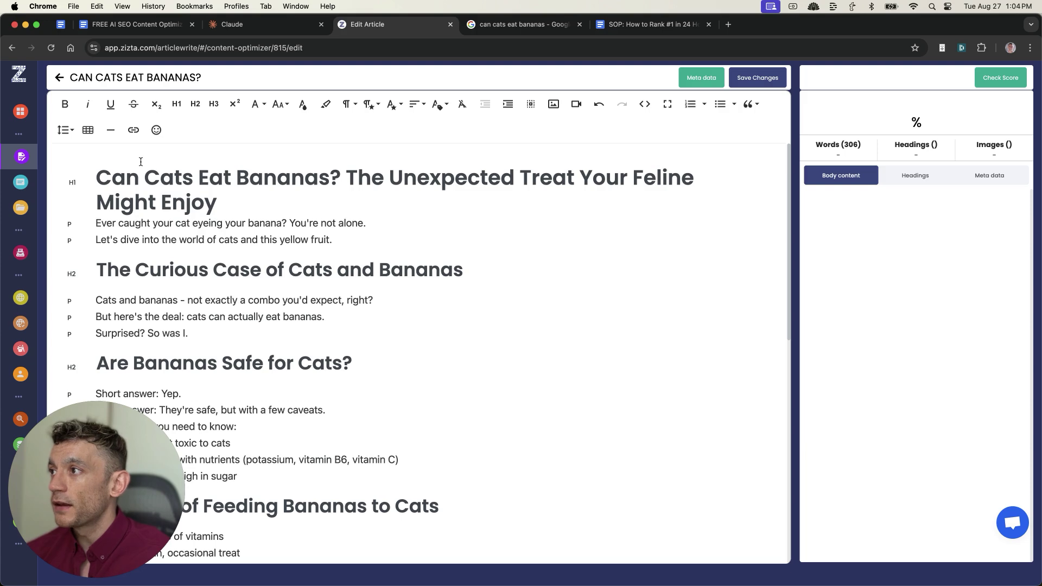
scroll(251, 293, down, 10)
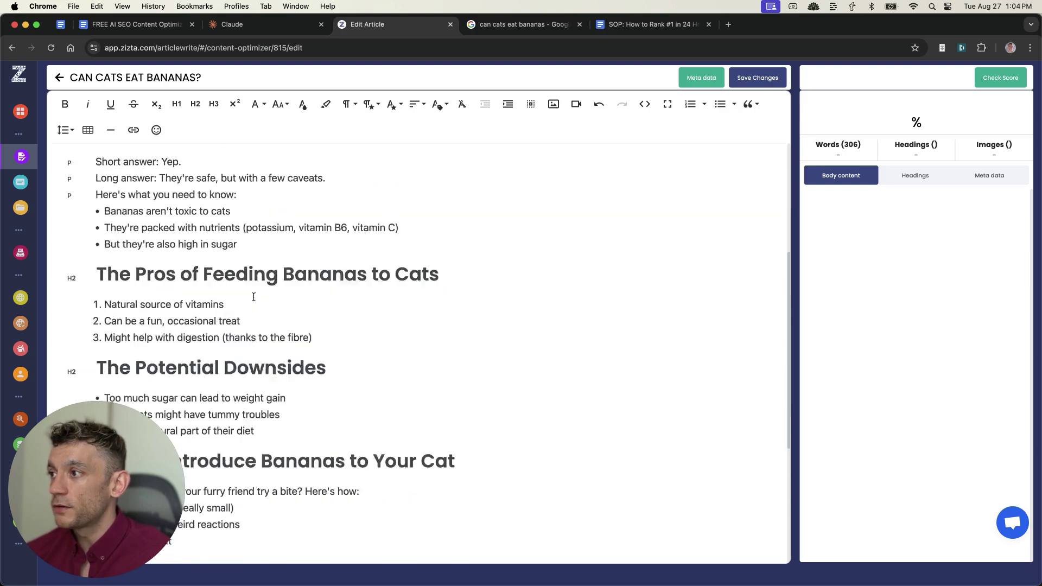
click(312, 321)
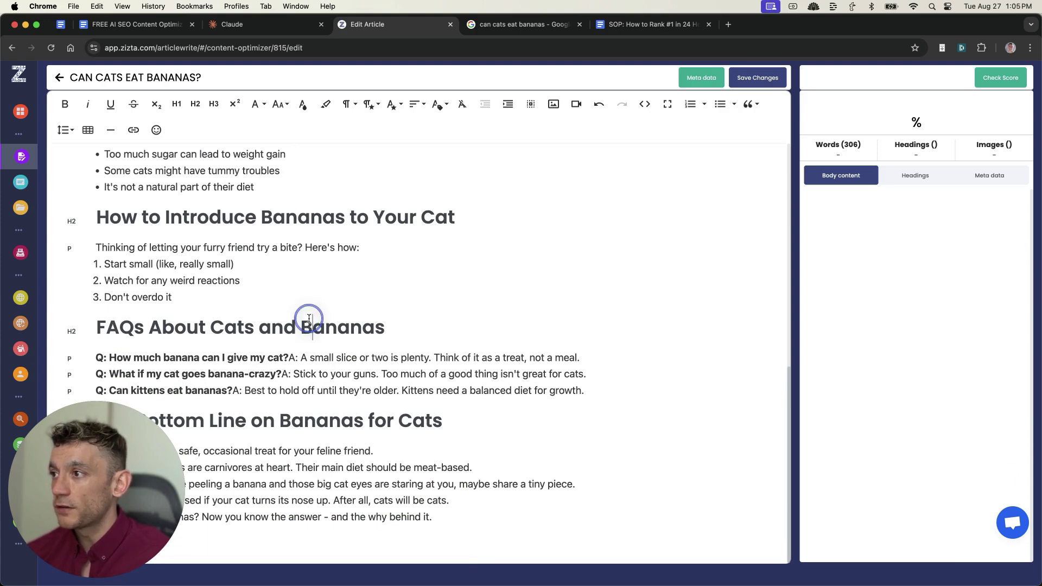
scroll(379, 399, up, 15)
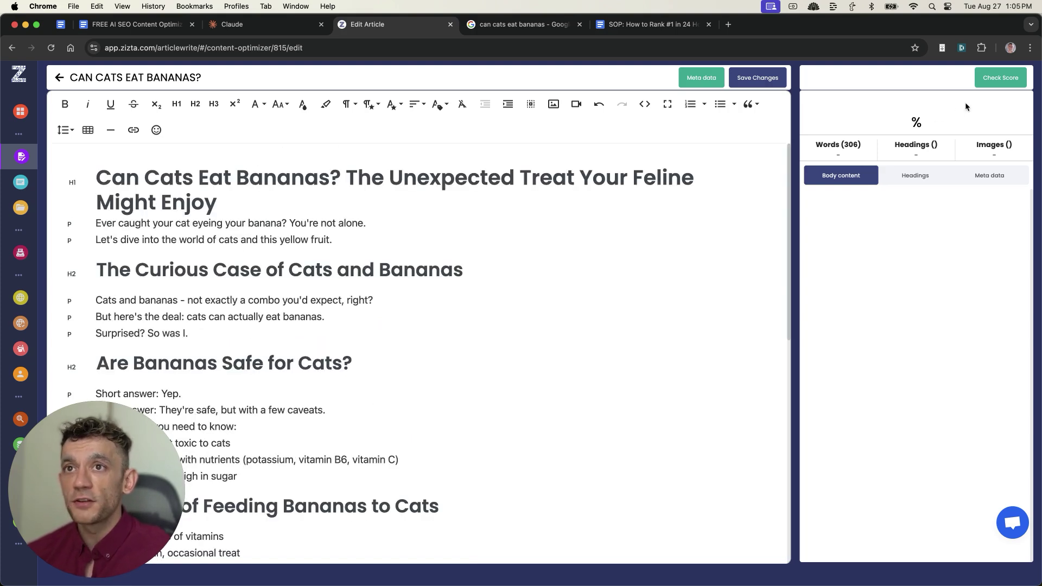
Step: Check the article's score: 30%, with 306 words and 8 headings against the keyword targets
click(985, 77)
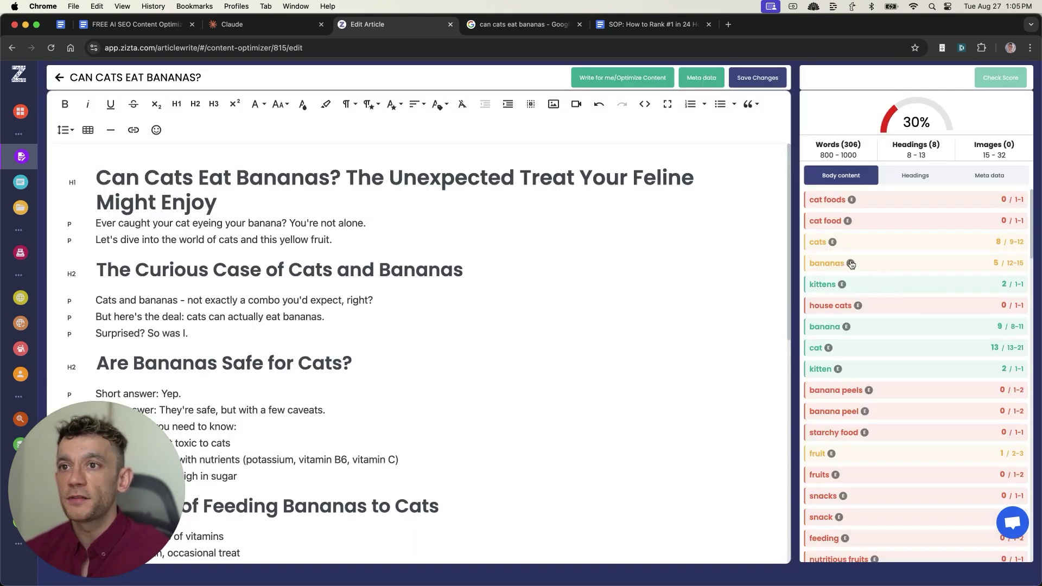
double_click(911, 121)
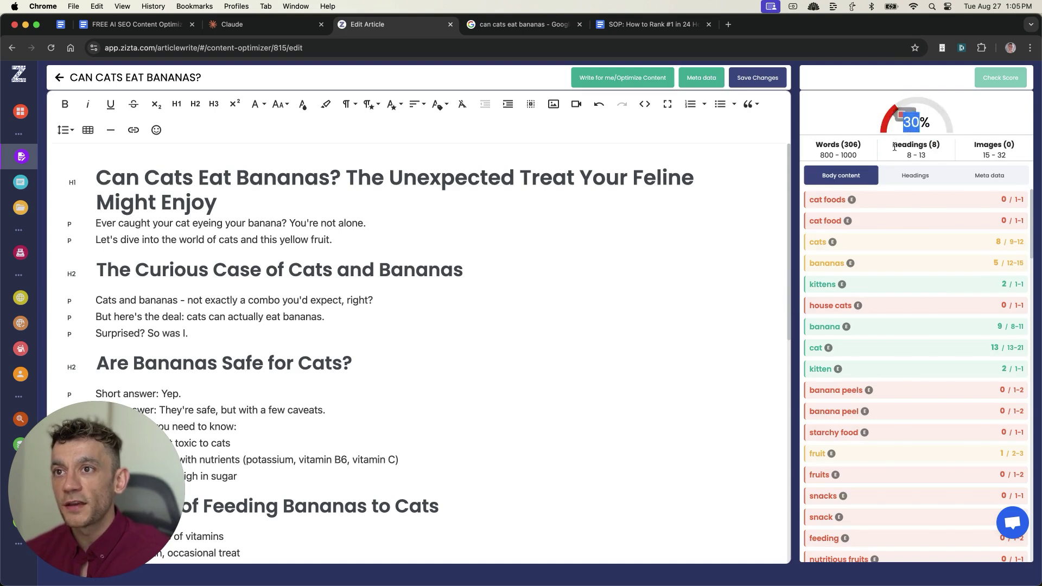
scroll(868, 228, down, 10)
scroll(698, 360, down, 15)
scroll(537, 244, up, 20)
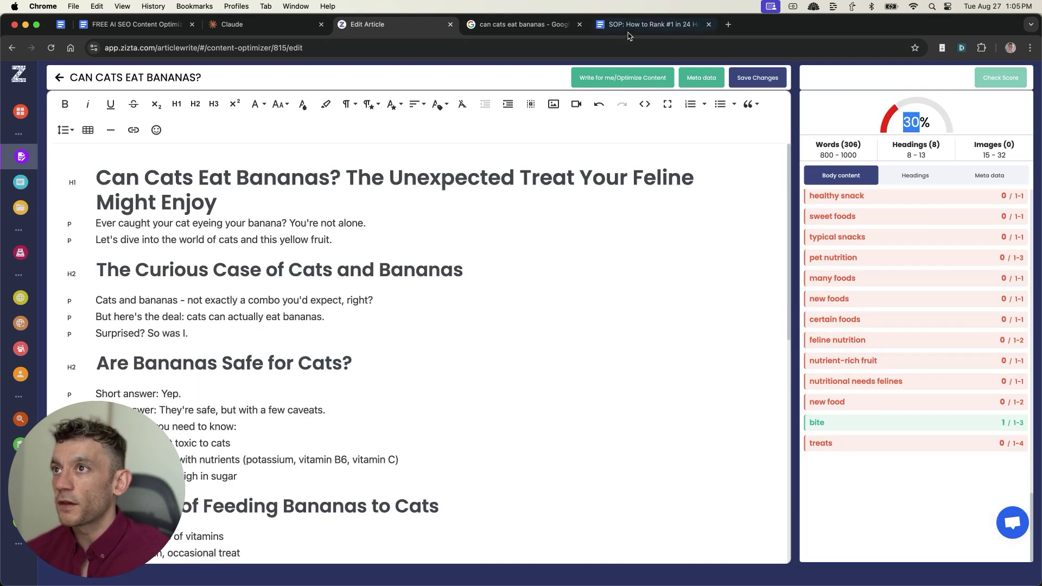
click(357, 21)
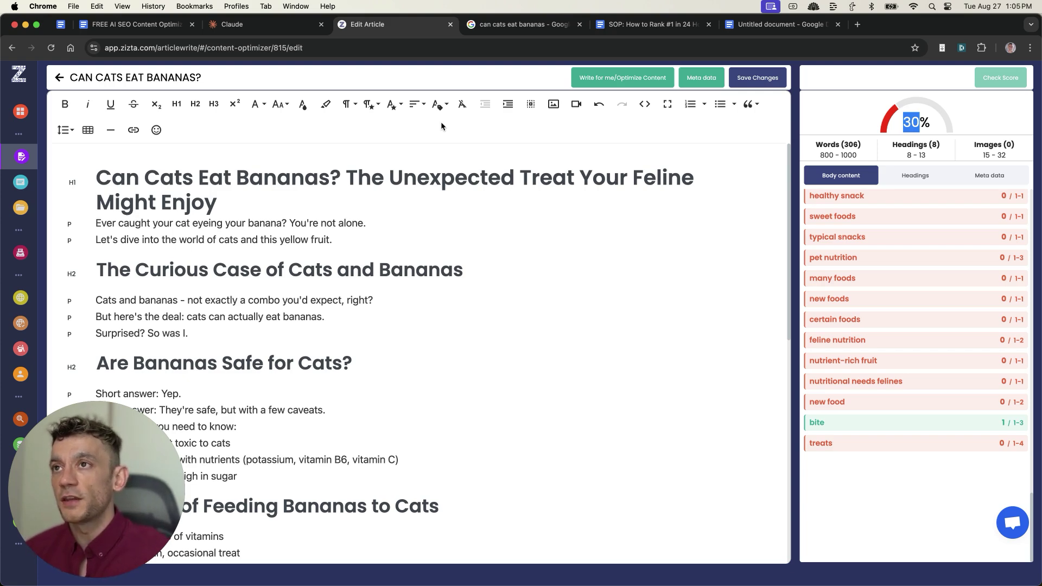
Step: Open the untitled notes doc and highlight the keyword and Zizta steps and the content prompt
drag(375, 24, 646, 24)
click(806, 32)
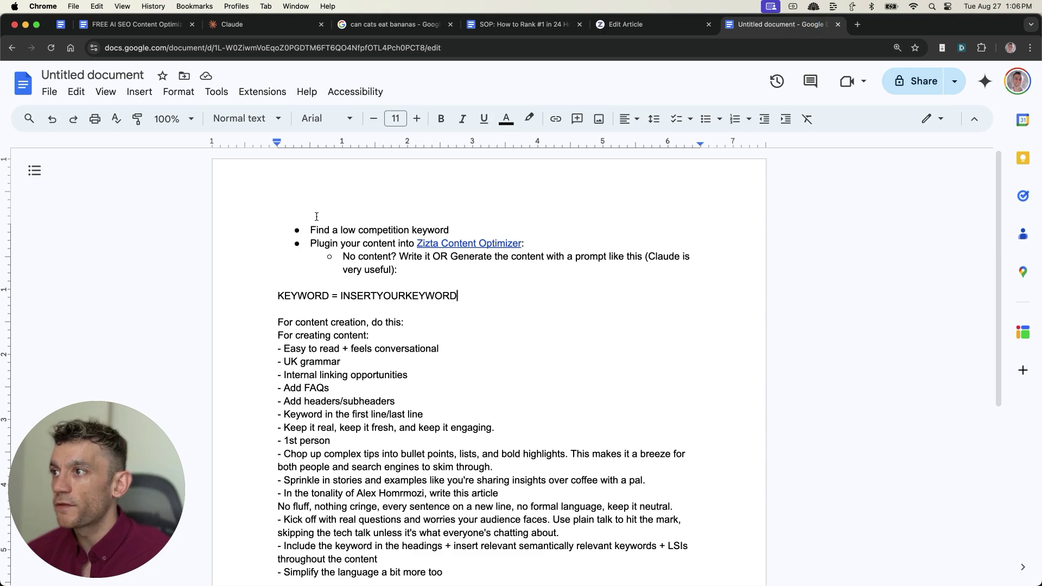
drag(313, 221, 495, 218)
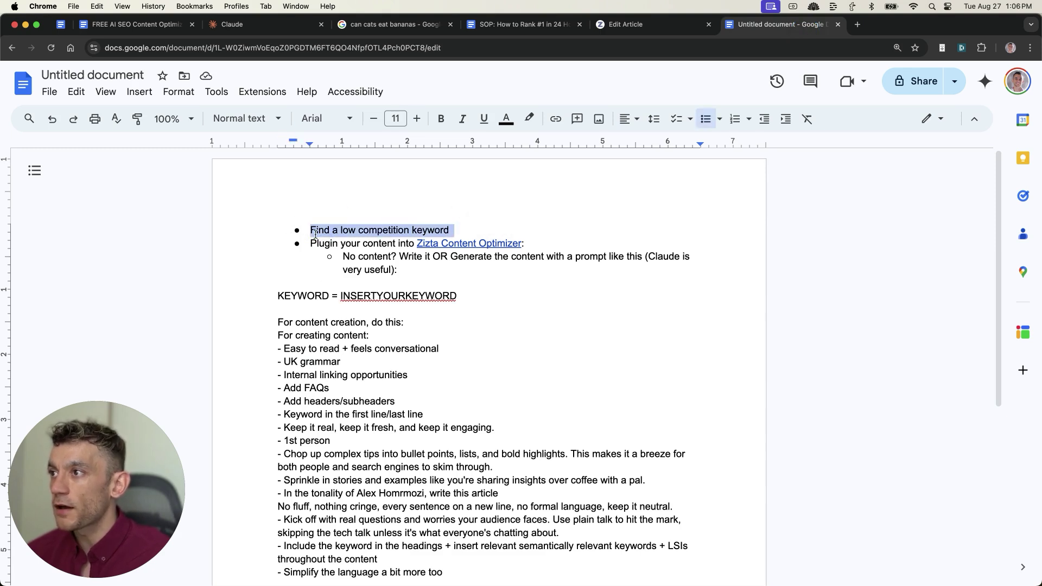
drag(310, 243, 559, 240)
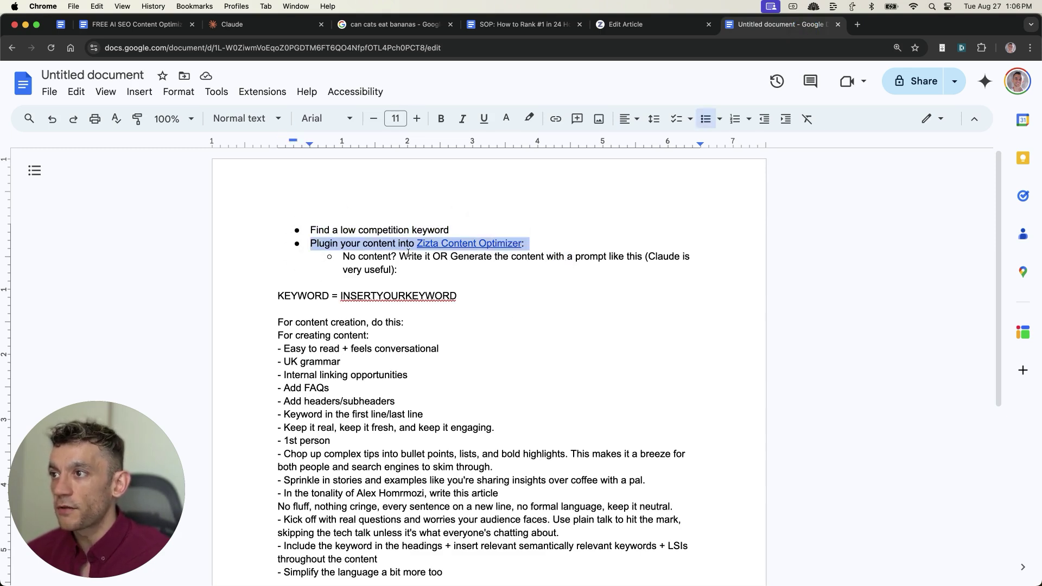
drag(404, 253, 477, 267)
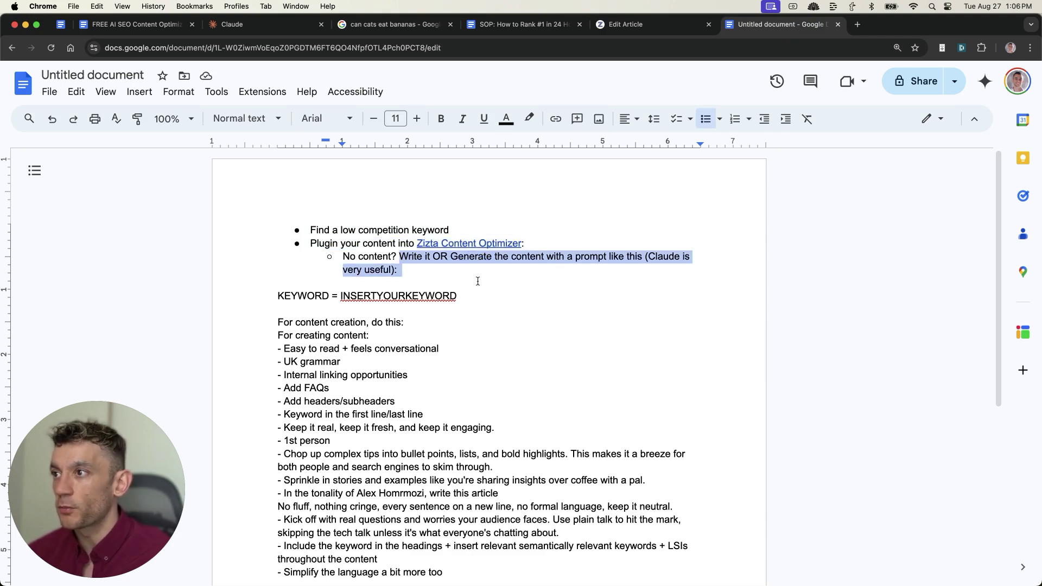
scroll(258, 289, down, 1)
drag(259, 262, 657, 581)
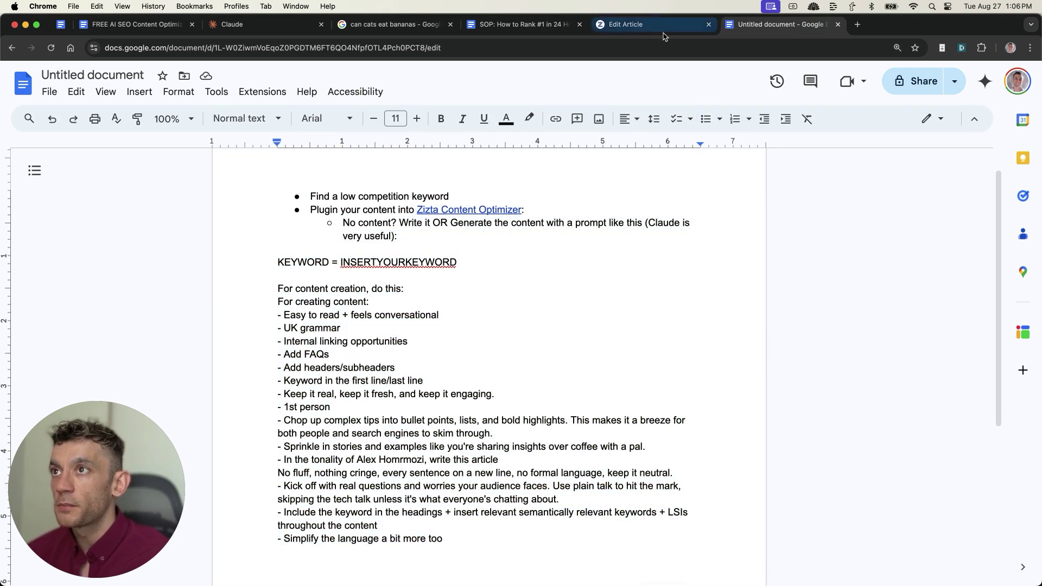
Step: Check the Headings keywords, then select the full Body content keyword list with counts and targets
click(625, 25)
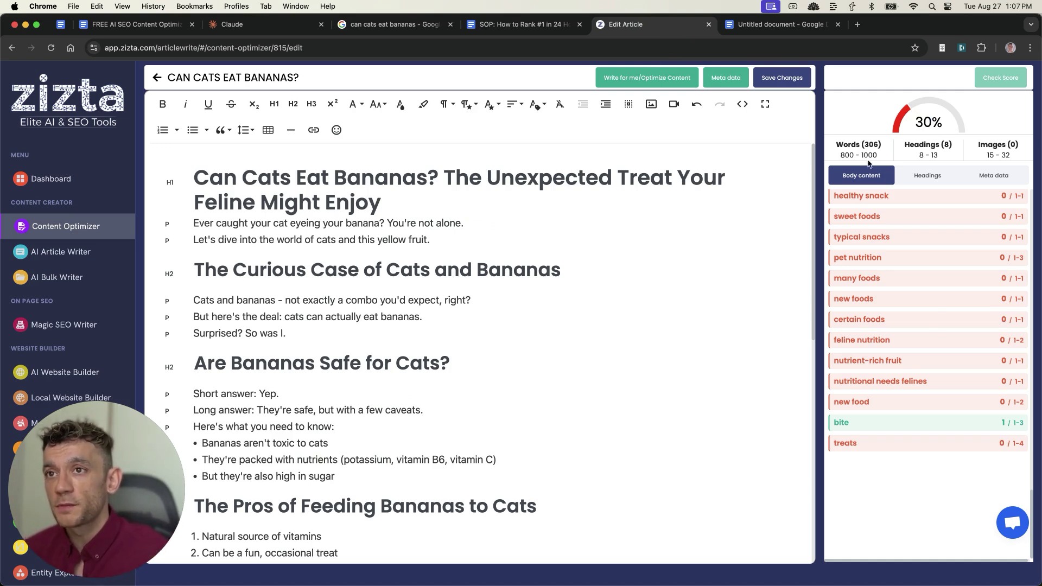
scroll(903, 247, up, 10)
click(920, 177)
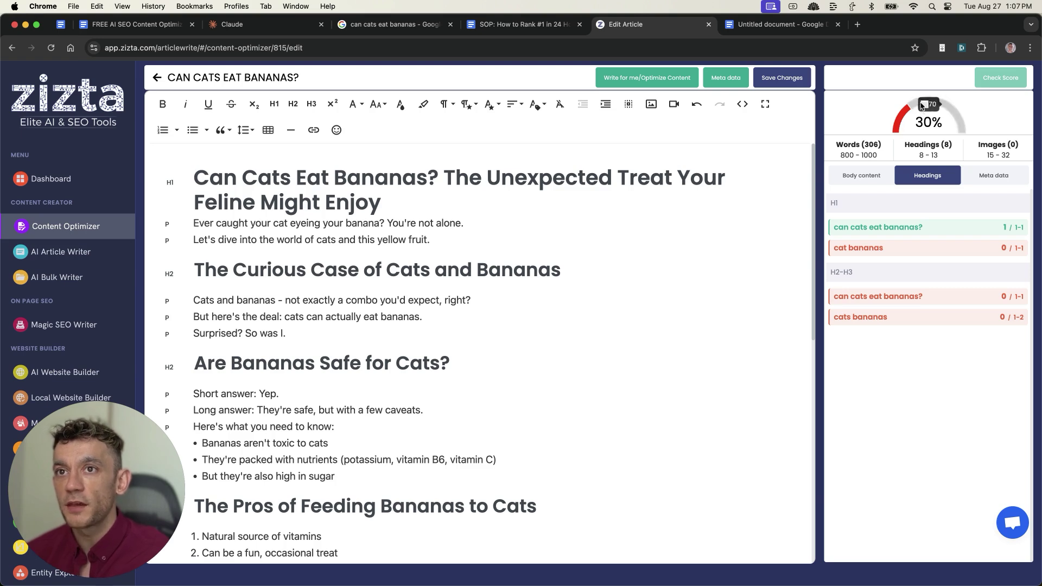
drag(831, 156, 955, 158)
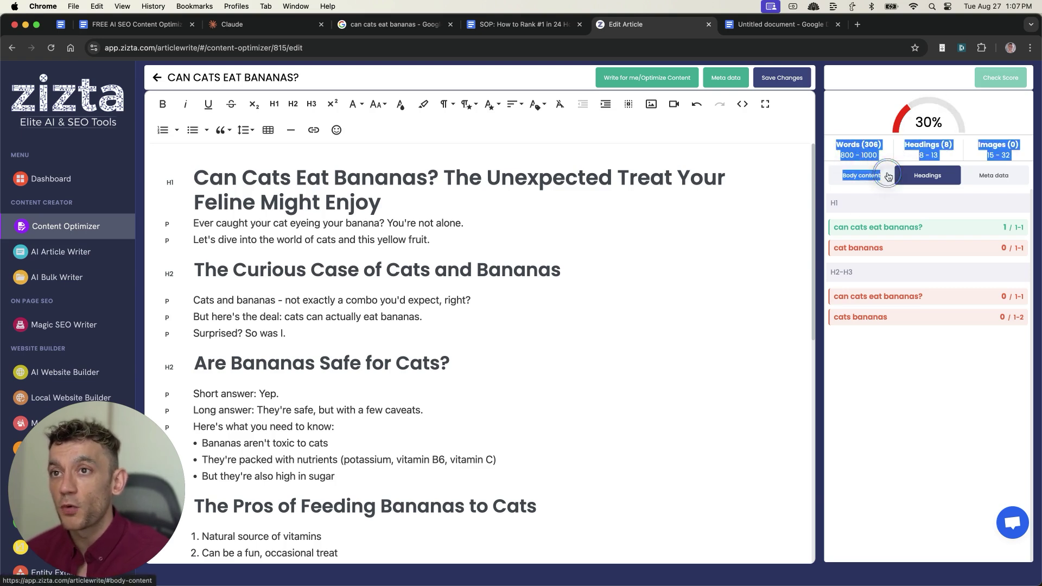
click(854, 153)
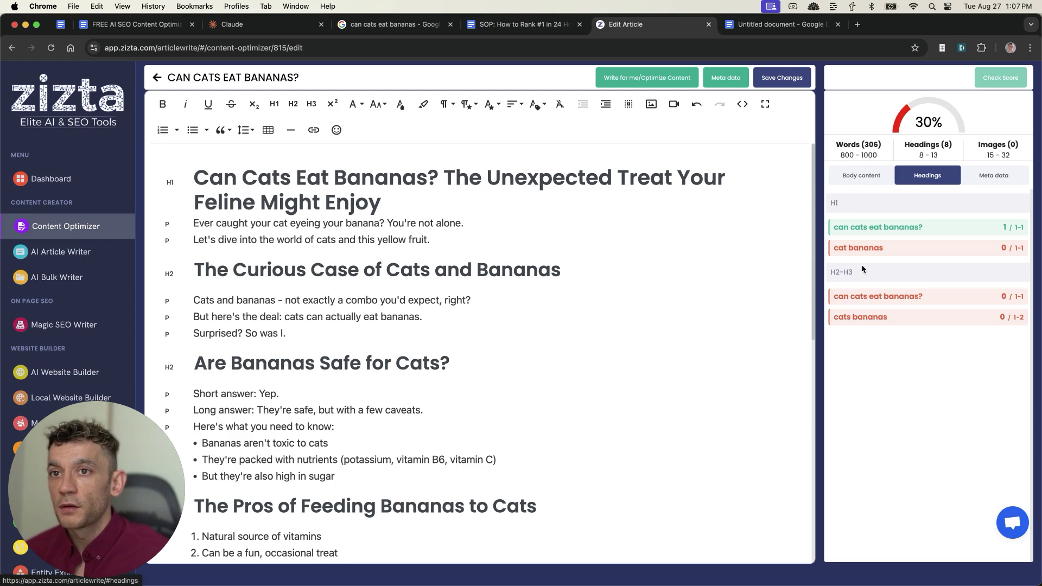
click(877, 172)
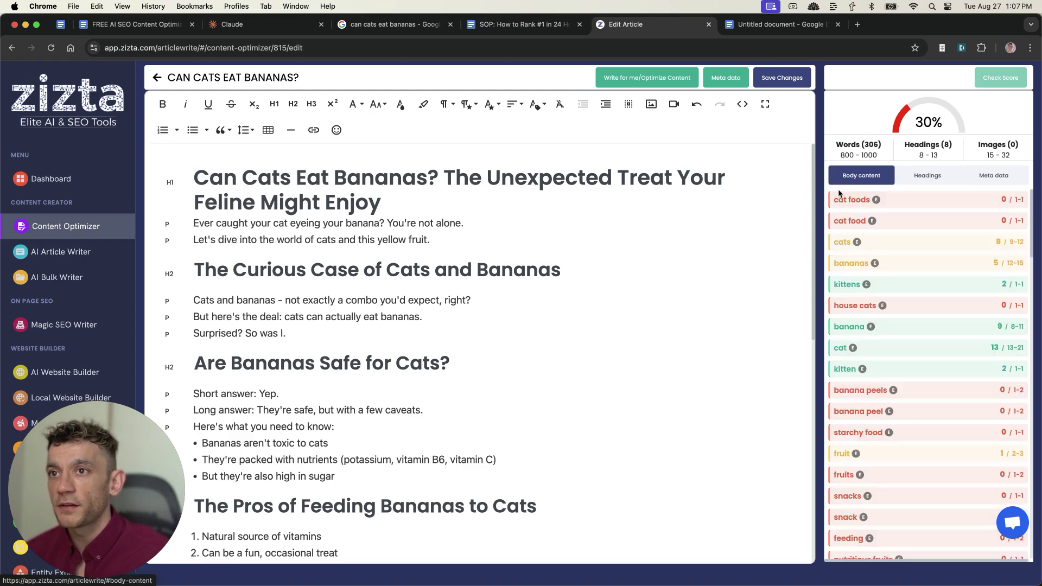
scroll(901, 352, down, 10)
triple_click(893, 449)
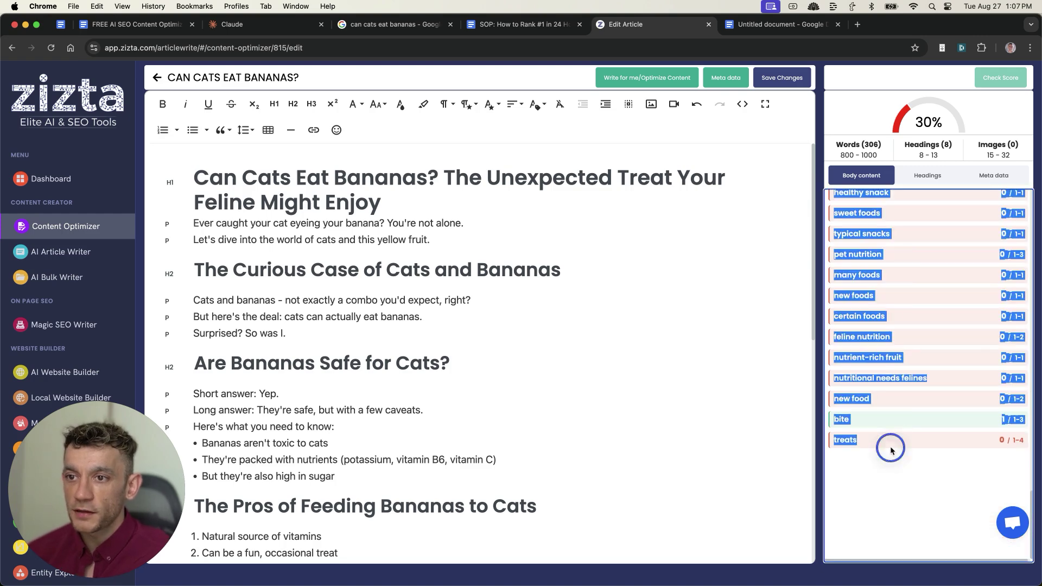
scroll(878, 439, up, 10)
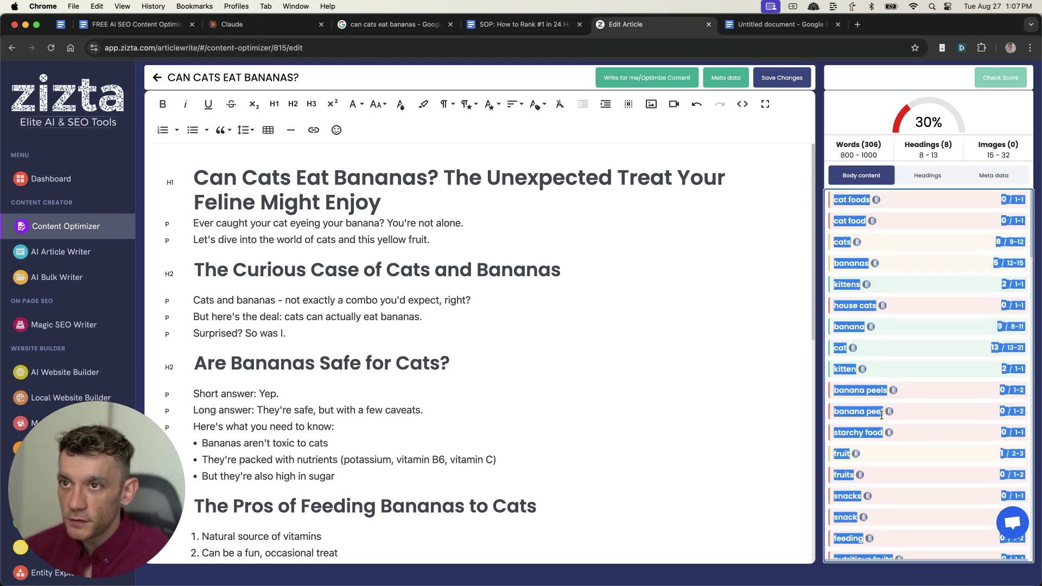
Step: In Claude, paste the keyword list under a 'Now write the rest of the article using these LSI keywords' prompt
click(242, 32)
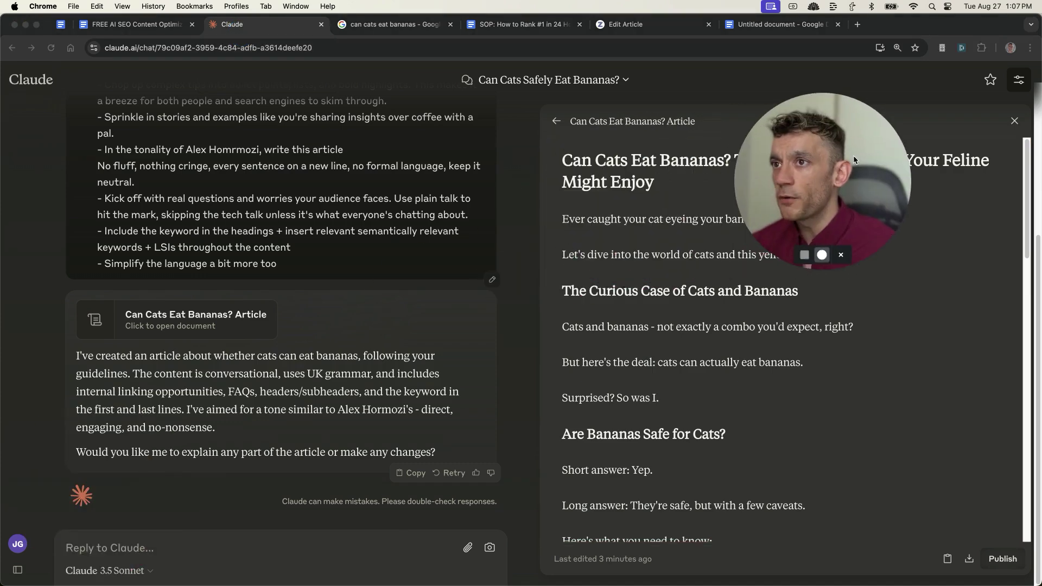
click(292, 542)
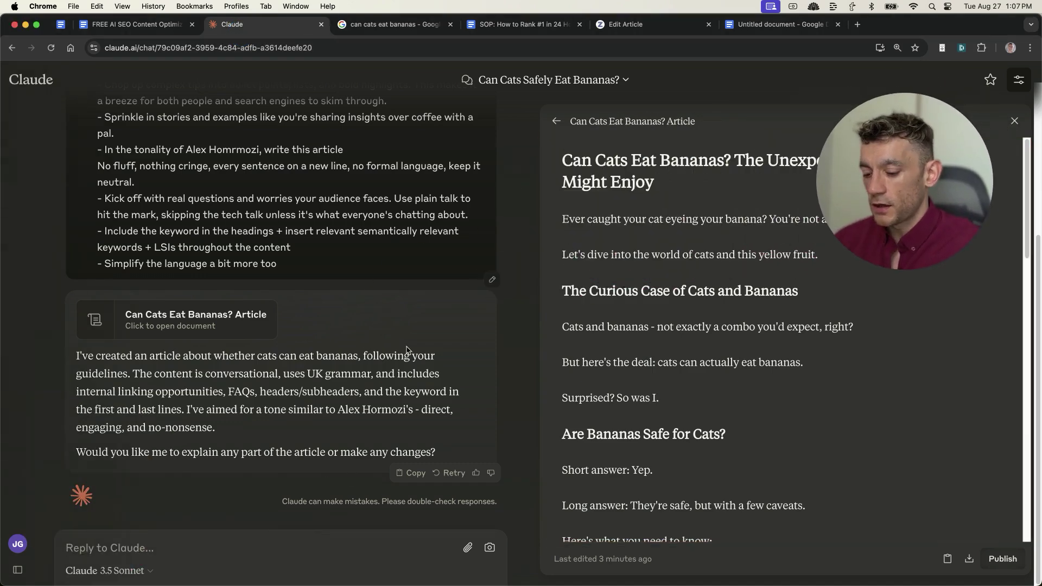
key(super+v)
key(super+Up)
text(Now re)
key(BackSpace)
key(BackSpace)
text(write the rest of the article using these )
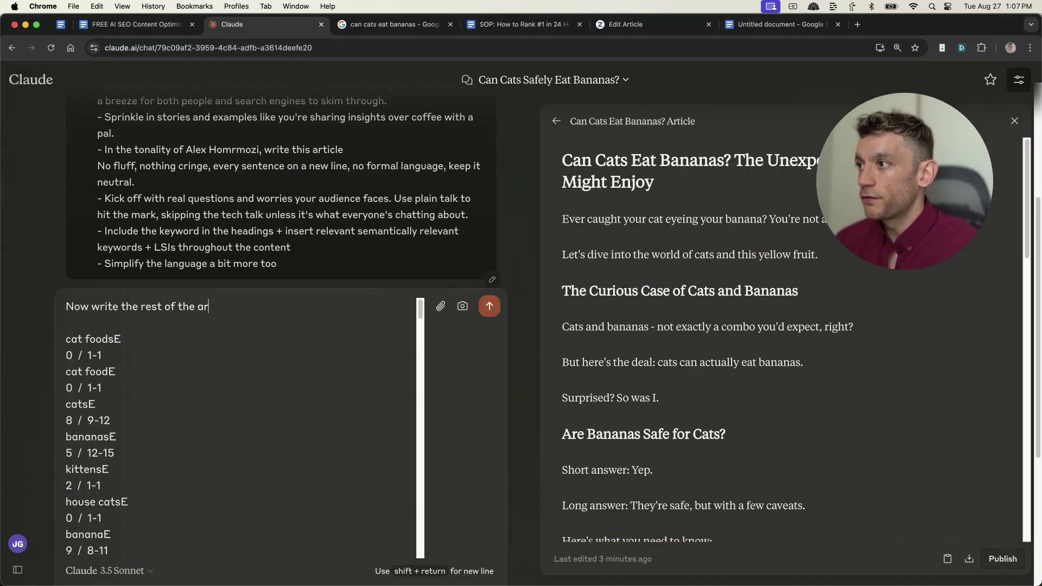
text(L)
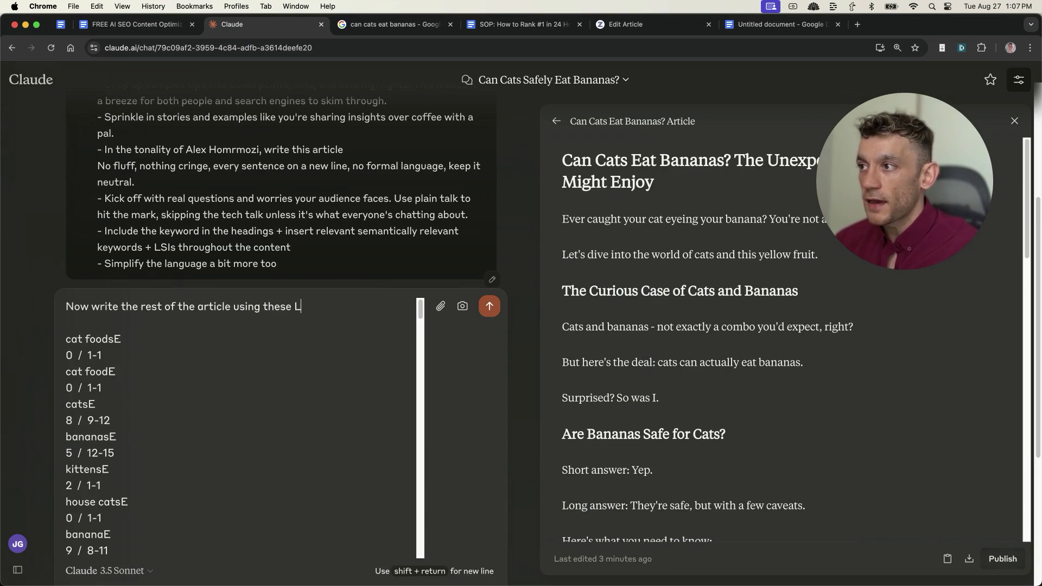
text(SI keywords:)
key(shift+Return)
text(- Answer everything)
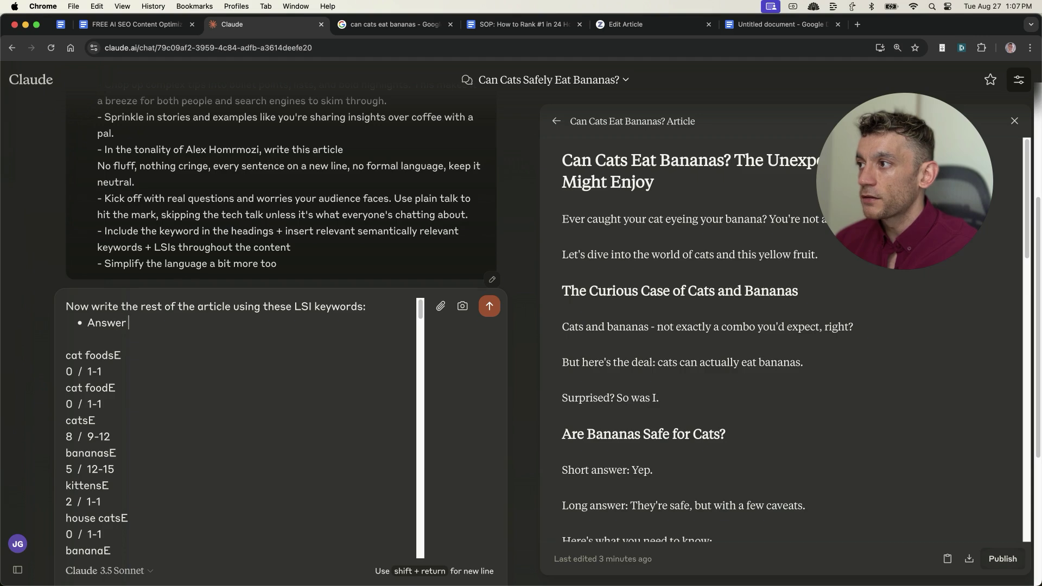
text( someone would po)
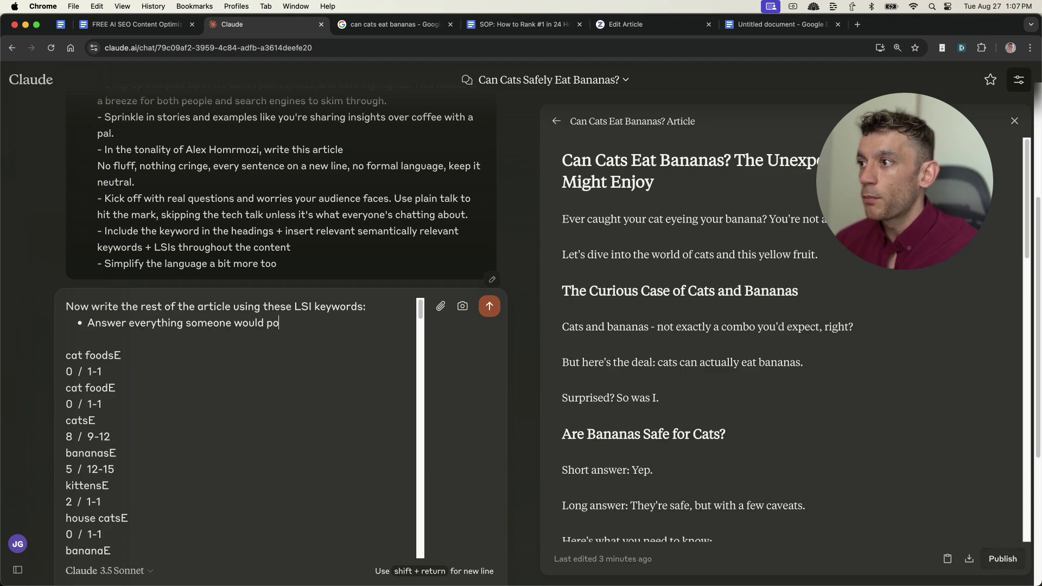
text(ssibly want to know on the topic (don't duplicate the previous )
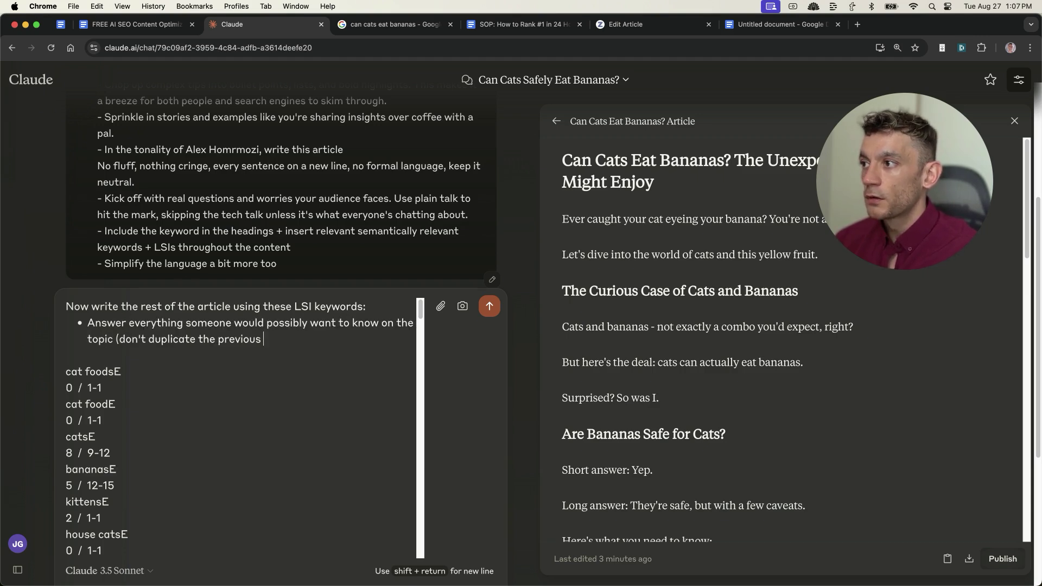
text(content)
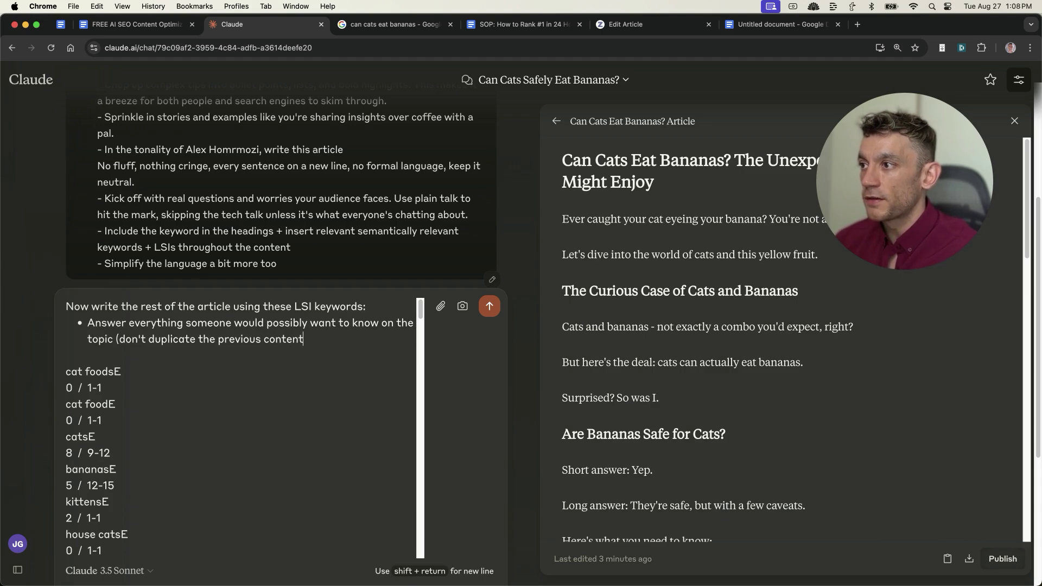
text( you've written))
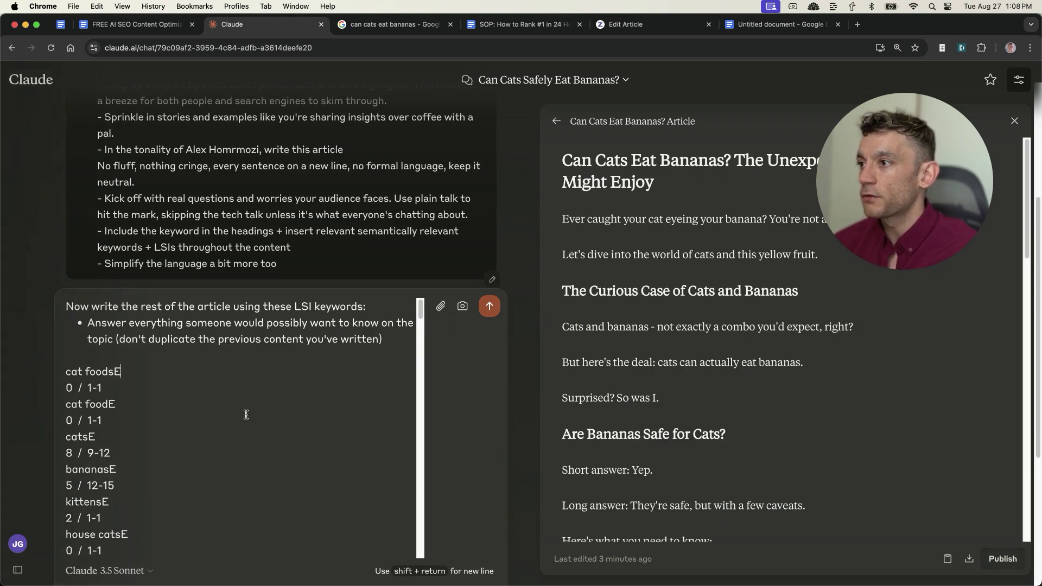
Step: Reread the prompt and pasted keyword list, then send the expansion request
scroll(246, 415, down, 5)
scroll(246, 415, up, 5)
drag(66, 306, 382, 339)
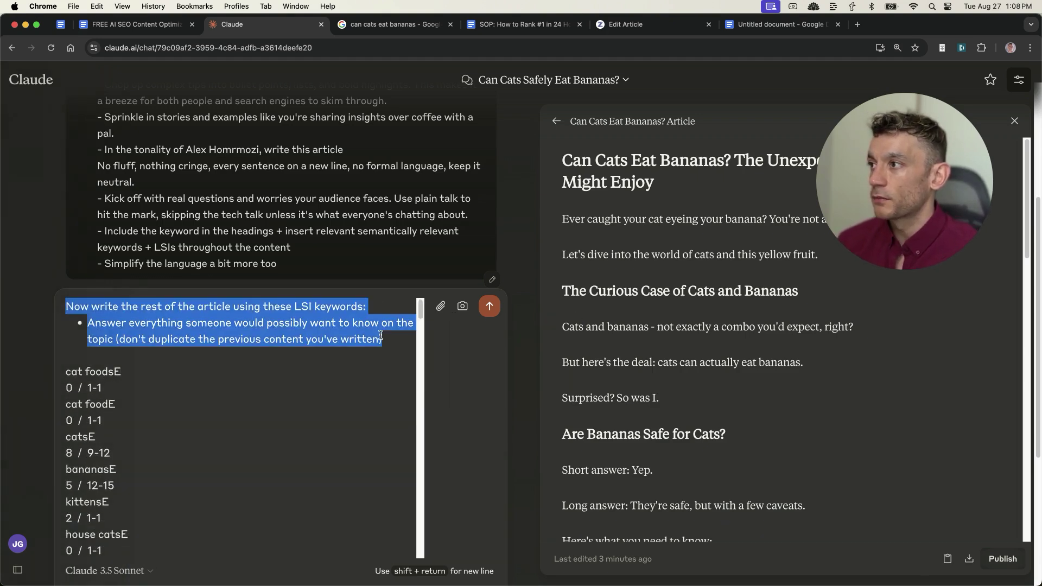
triple_click(243, 306)
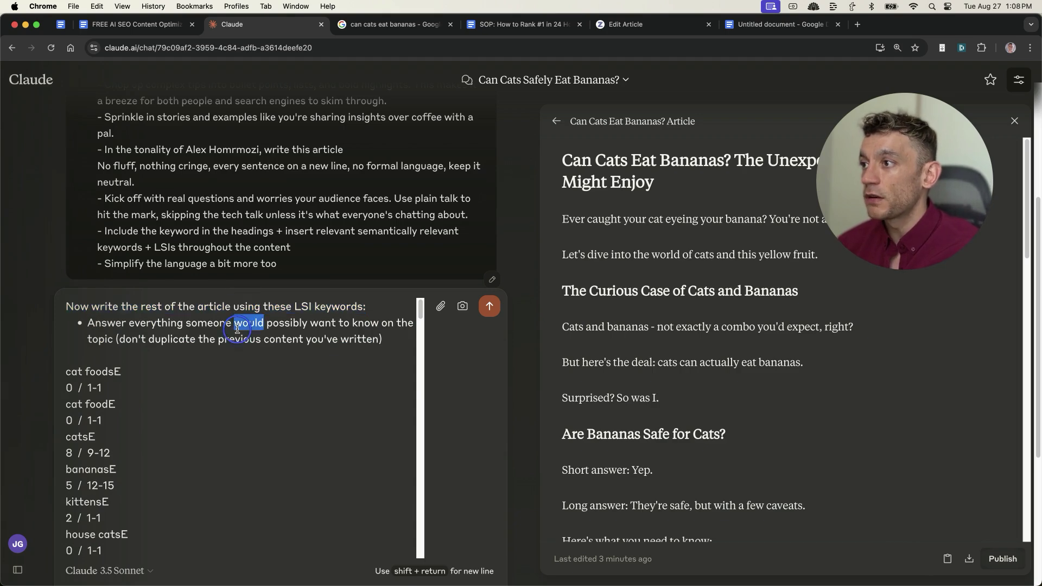
triple_click(233, 323)
click(136, 365)
drag(73, 369, 209, 560)
scroll(263, 370, up, 10)
click(264, 371)
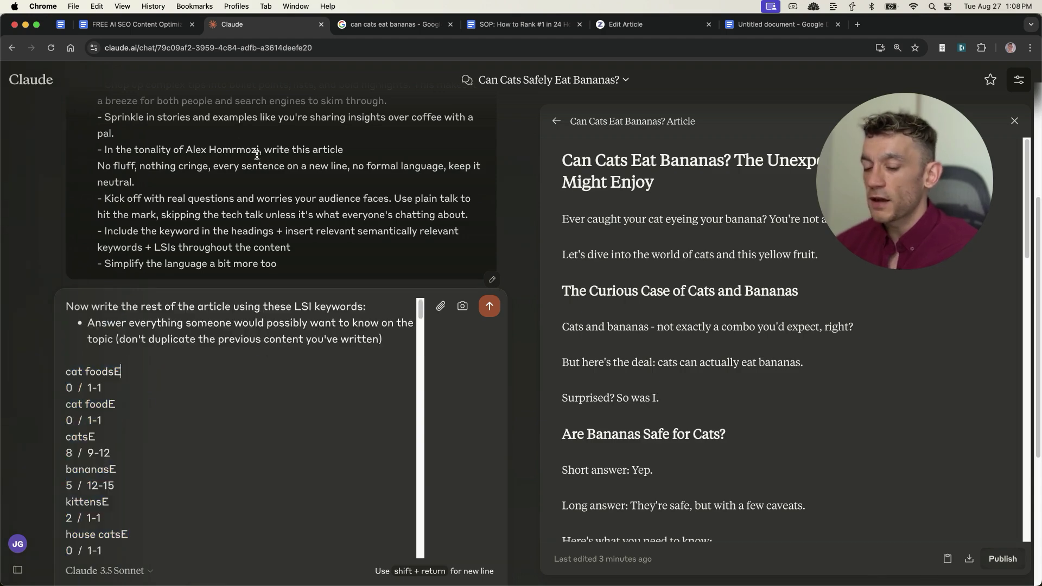
key(Return)
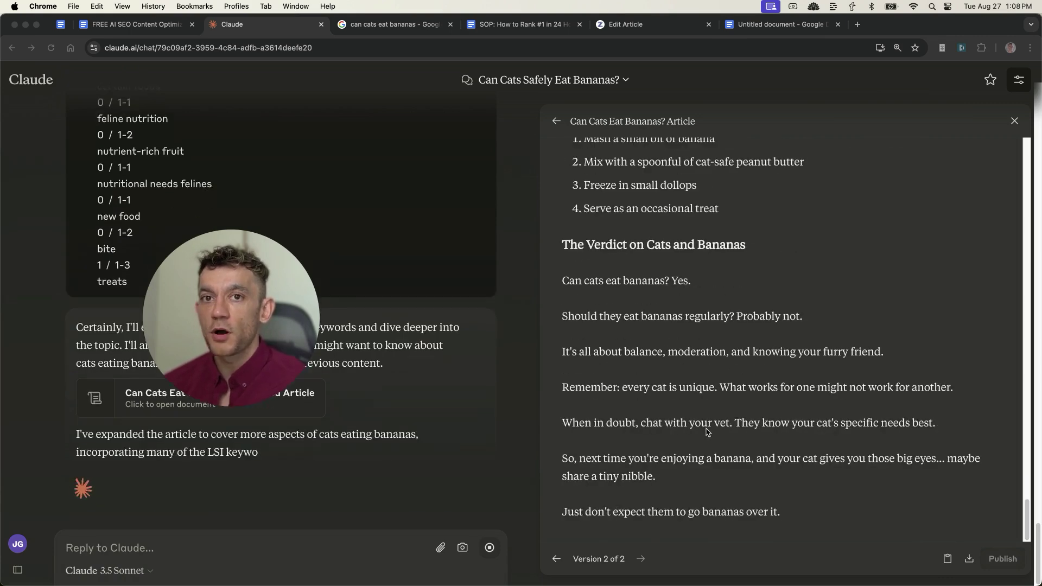
Step: Run Word Counter Plus on the expanded article, confirming 812 words
key(super+a)
key(ctrl+shift+w)
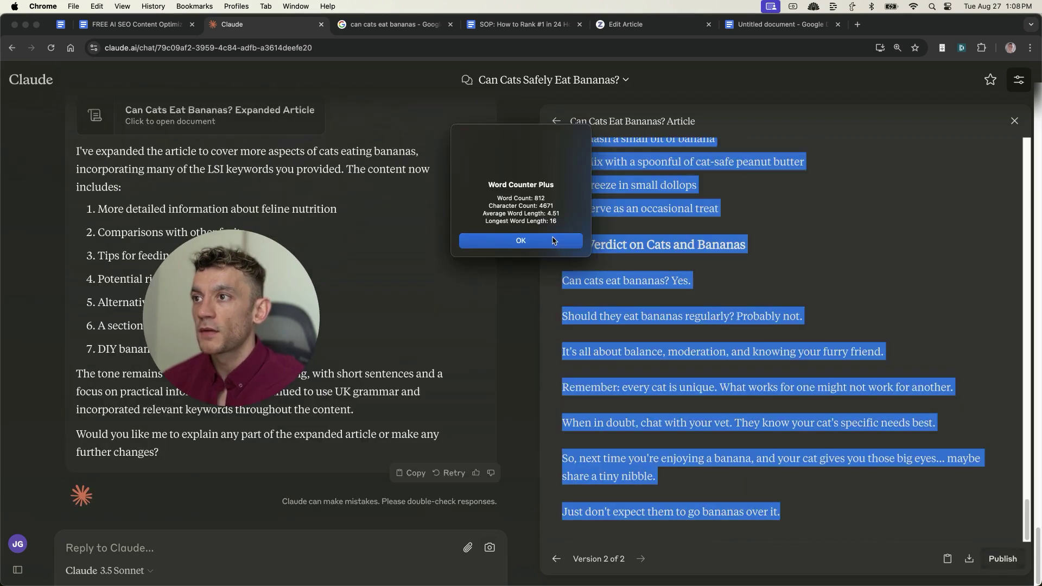
triple_click(512, 196)
click(522, 244)
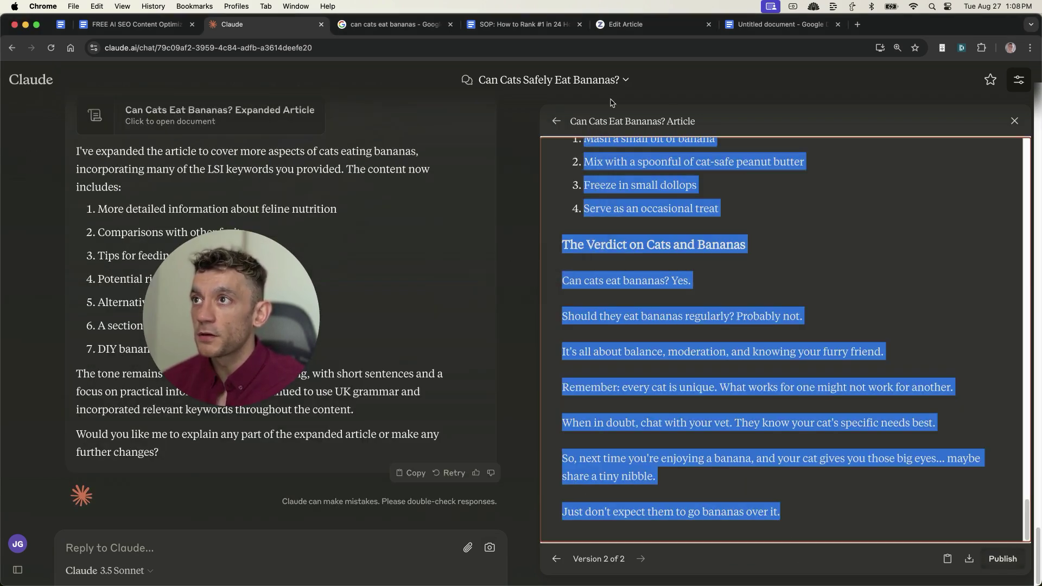
drag(629, 25, 398, 33)
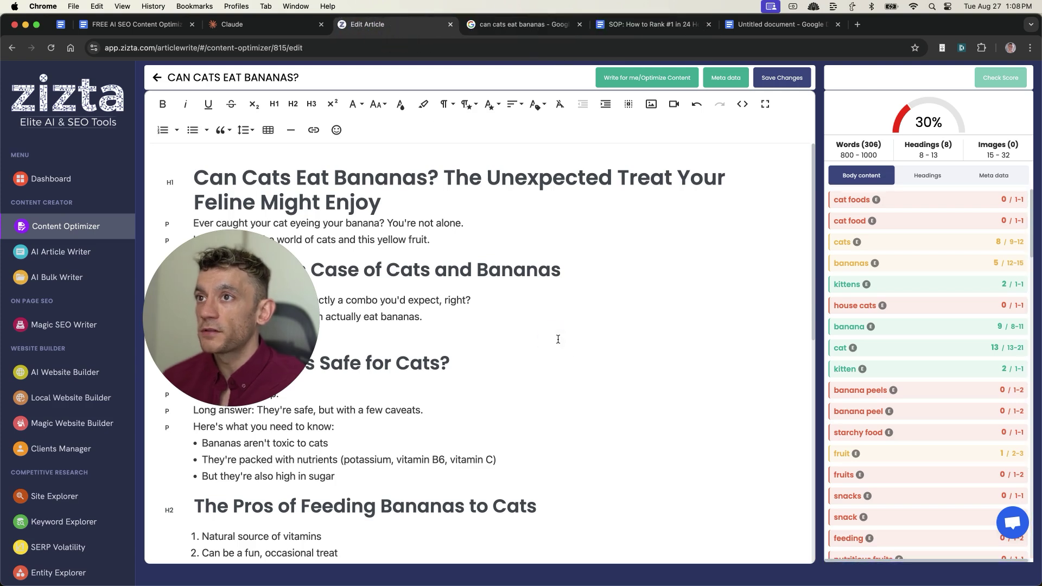
Step: Replace the 306-word Zizta article body with the 705-word Claude version
click(867, 144)
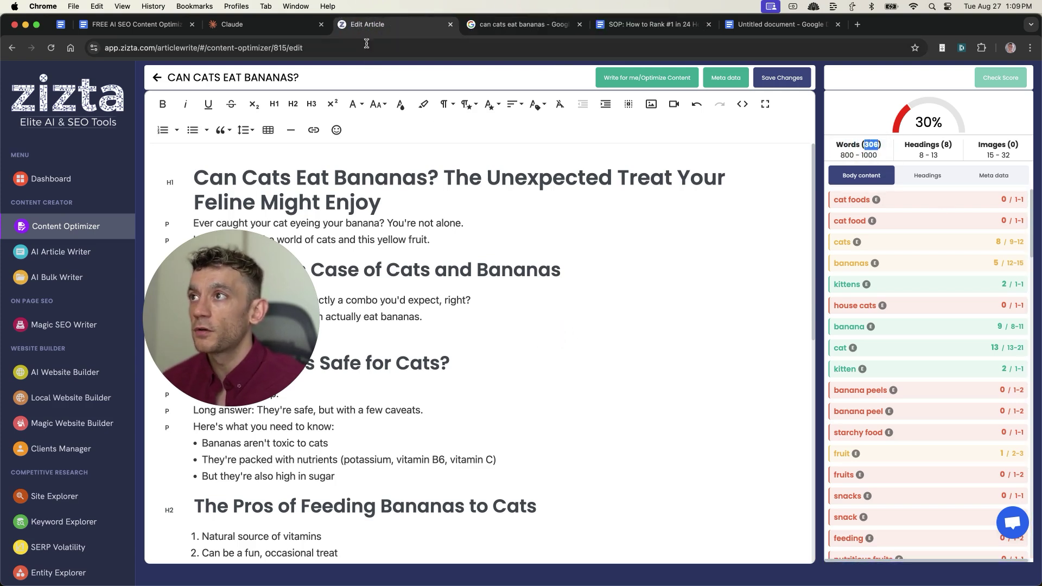
click(297, 30)
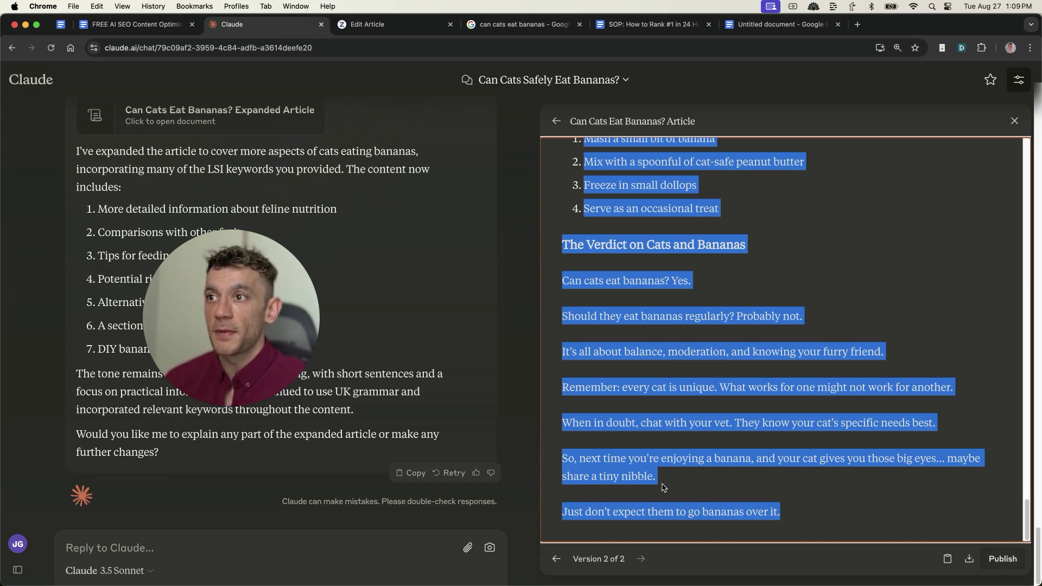
scroll(594, 262, up, 20)
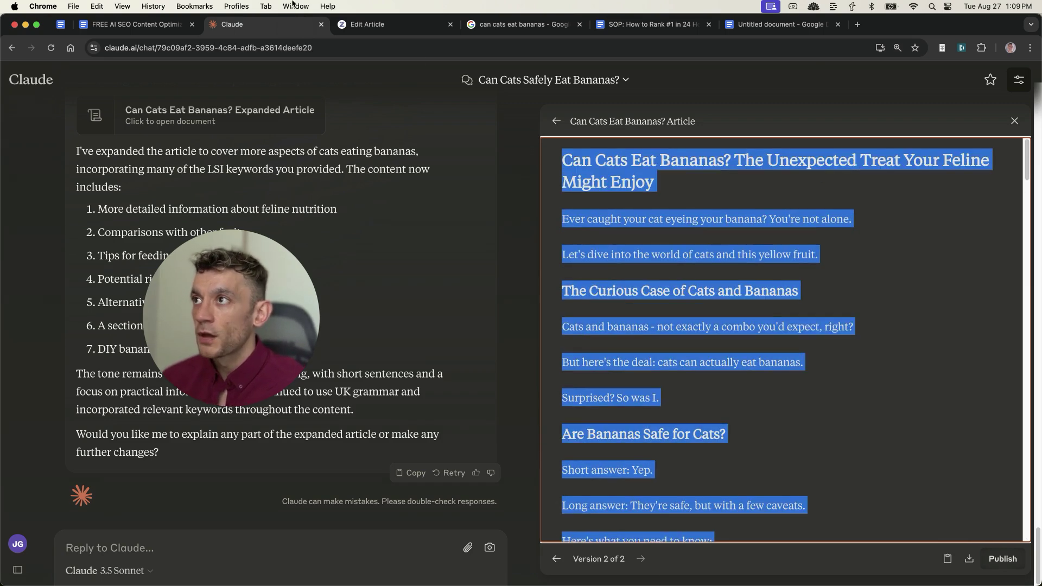
click(343, 27)
click(462, 315)
key(super+a)
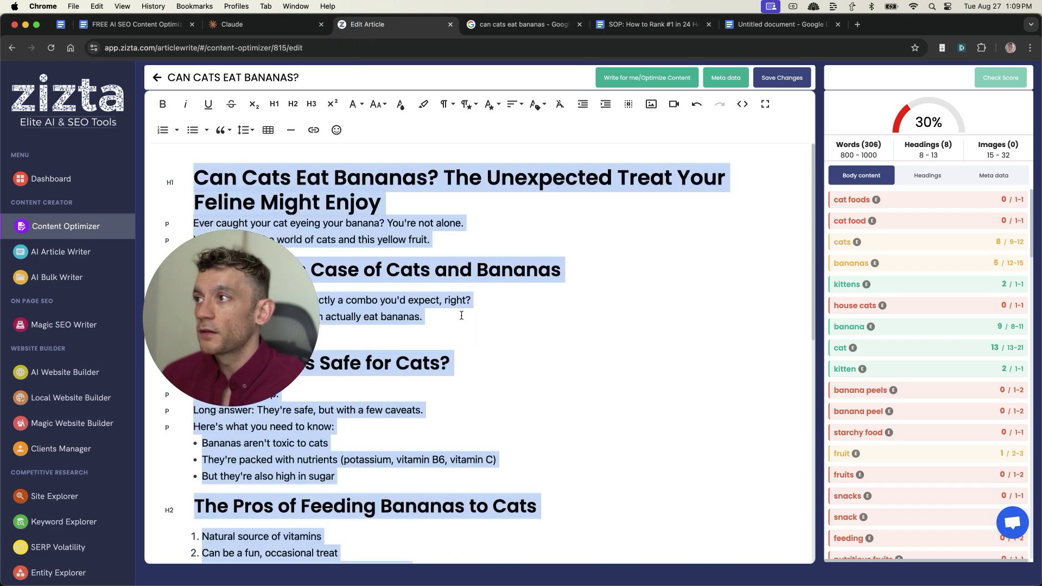
drag(220, 279, 117, 451)
key(super+v)
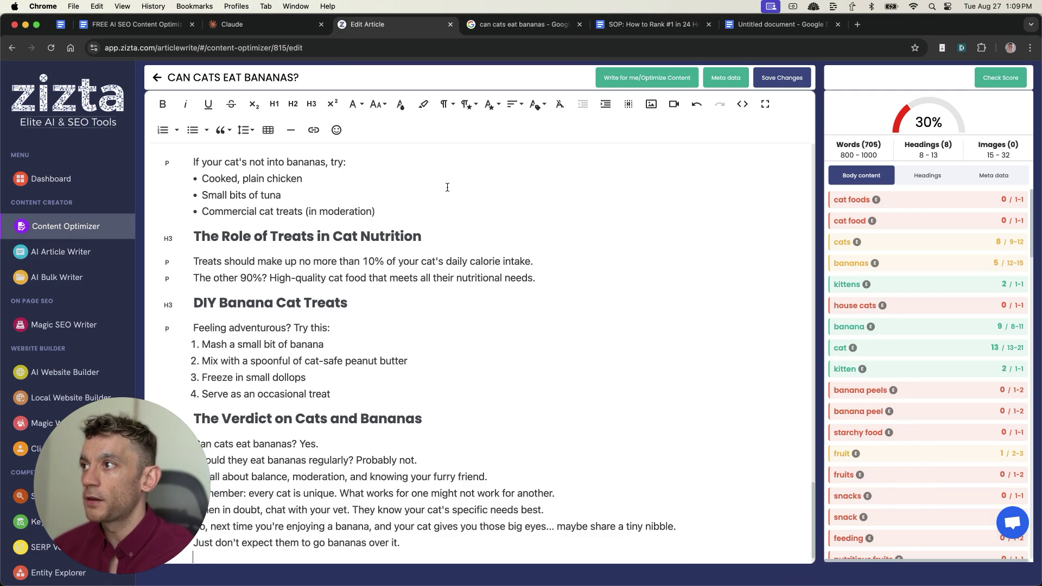
Step: Re-score the article to 37% and copy the 'healthy cat treats' keyword
click(1009, 86)
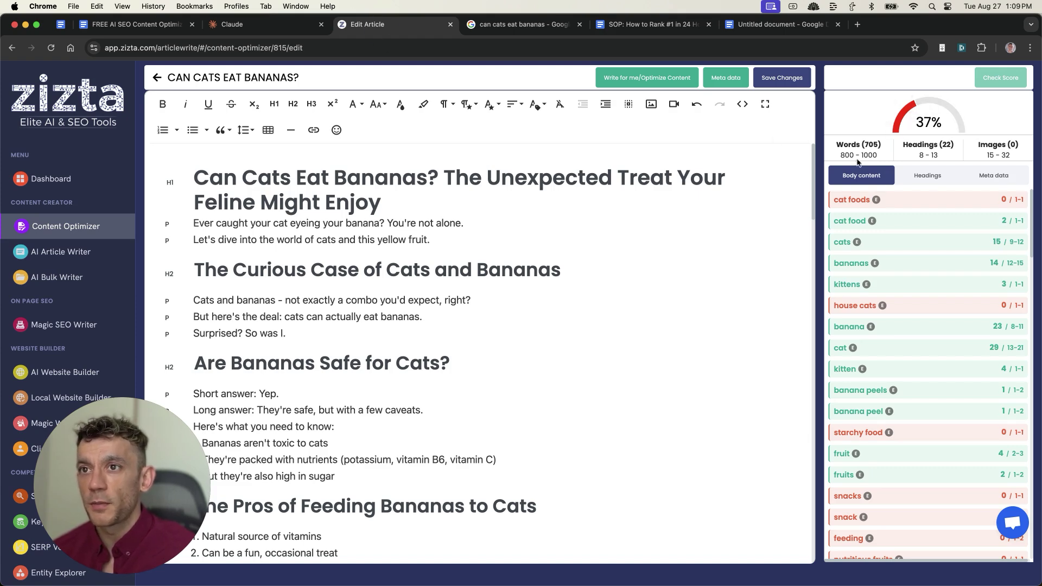
scroll(931, 485, down, 1)
scroll(931, 484, down, 10)
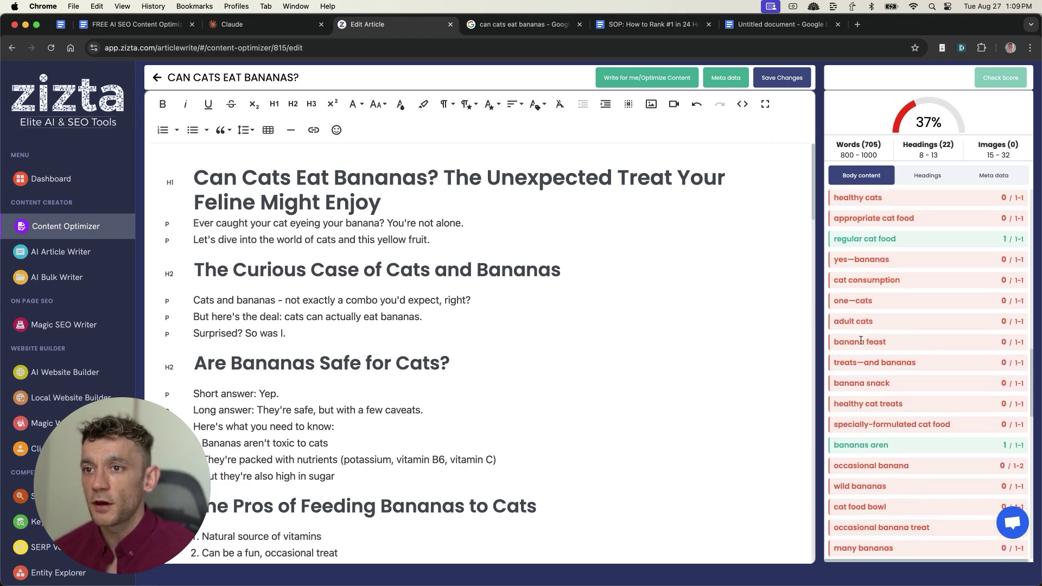
triple_click(873, 404)
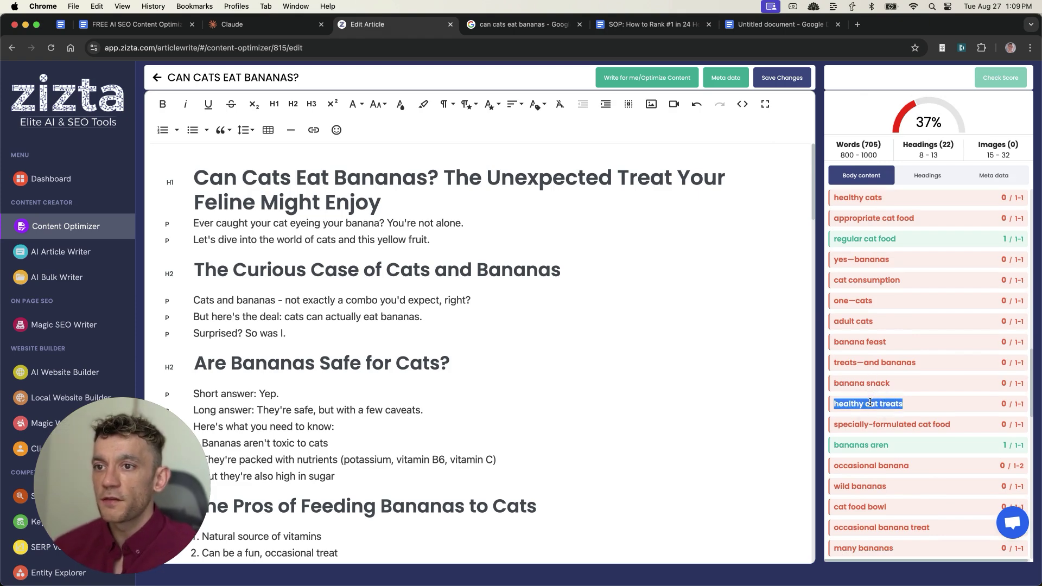
key(super+c)
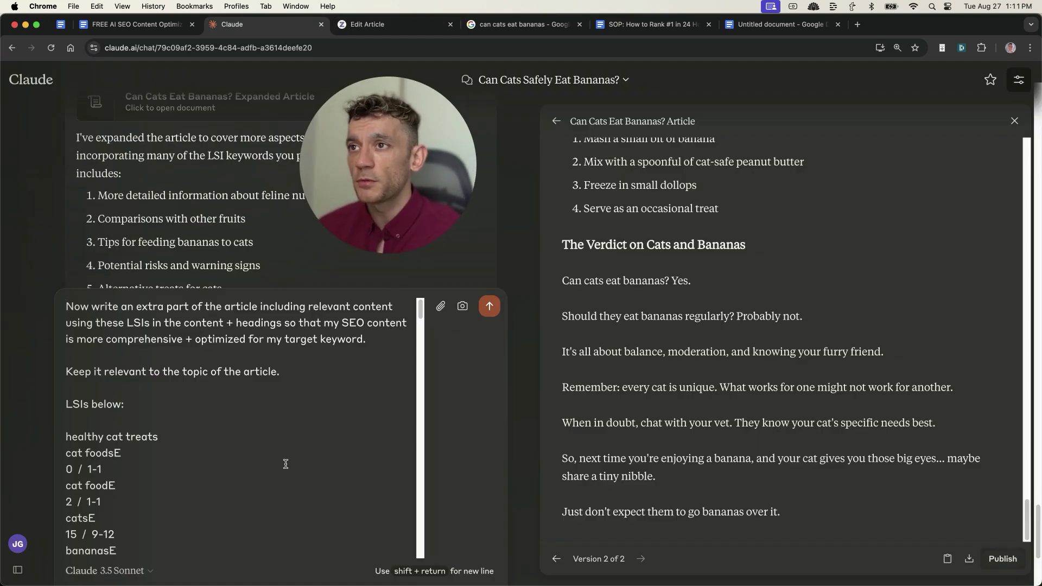
Step: Review and send the prompt asking for an extra section built on the LSI keywords
scroll(304, 239, up, 5)
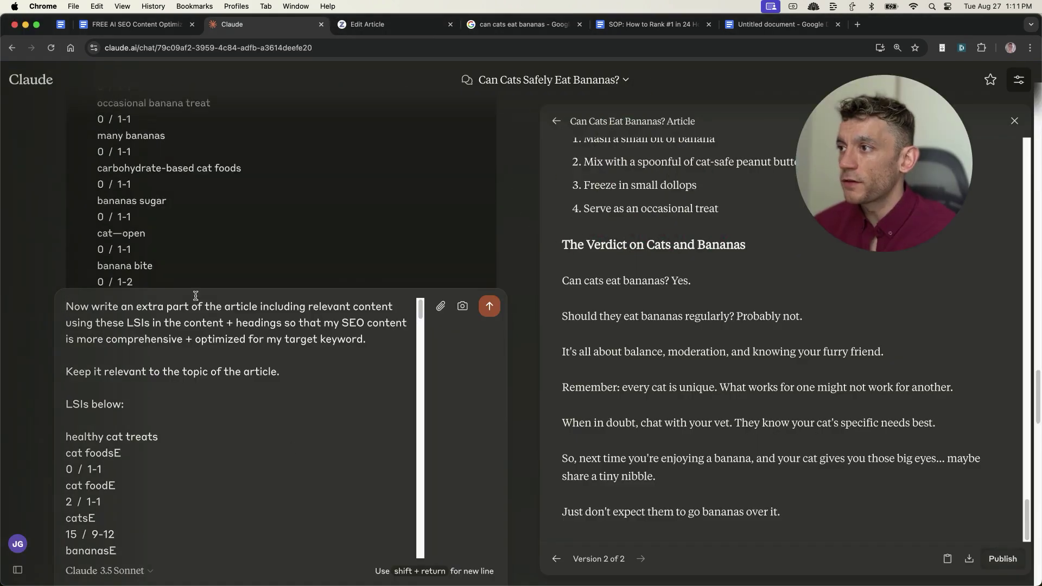
scroll(260, 224, down, 3)
scroll(260, 224, down, 5)
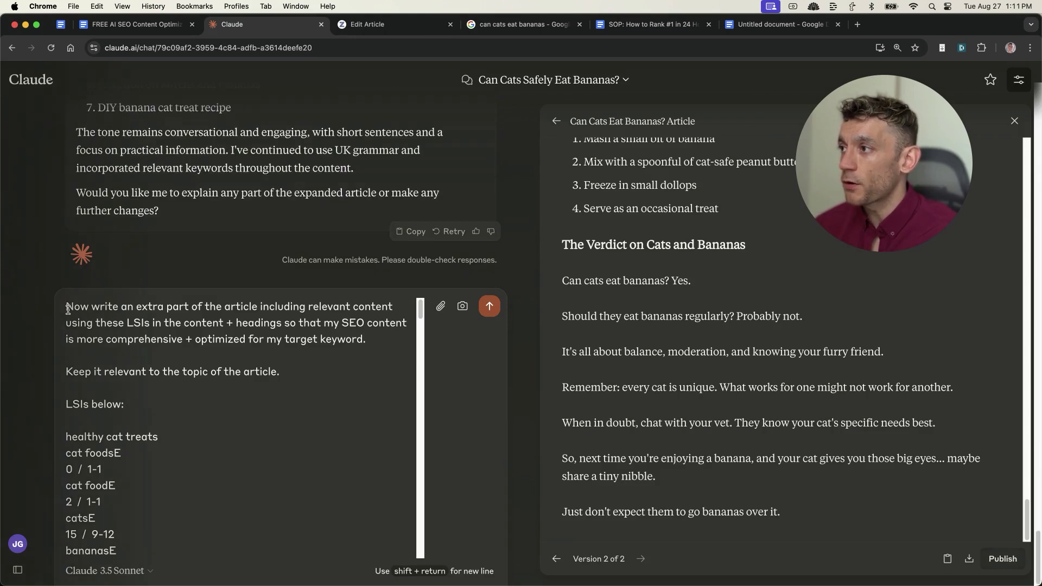
drag(66, 307, 367, 335)
click(283, 364)
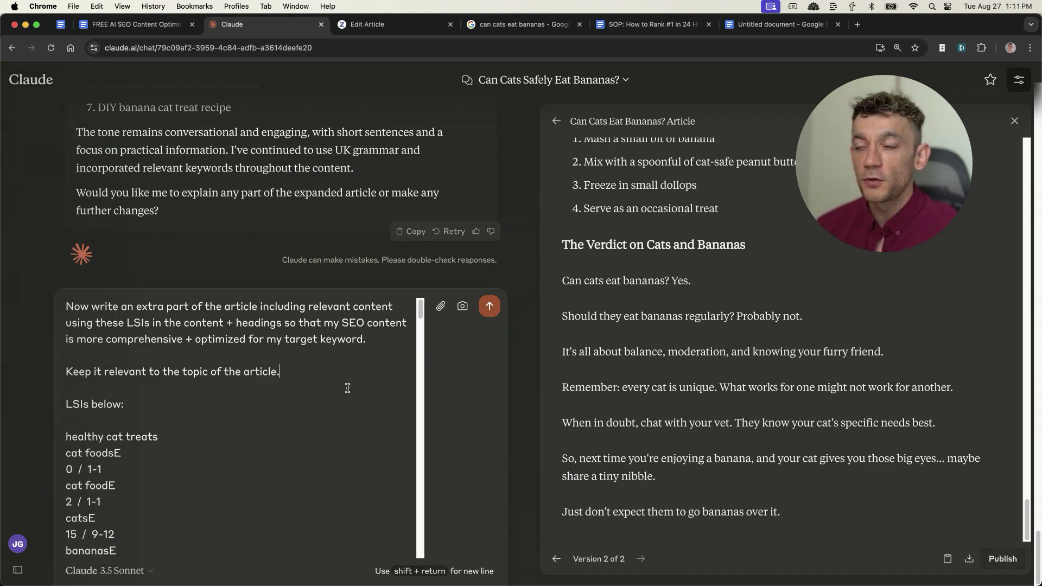
scroll(214, 441, down, 10)
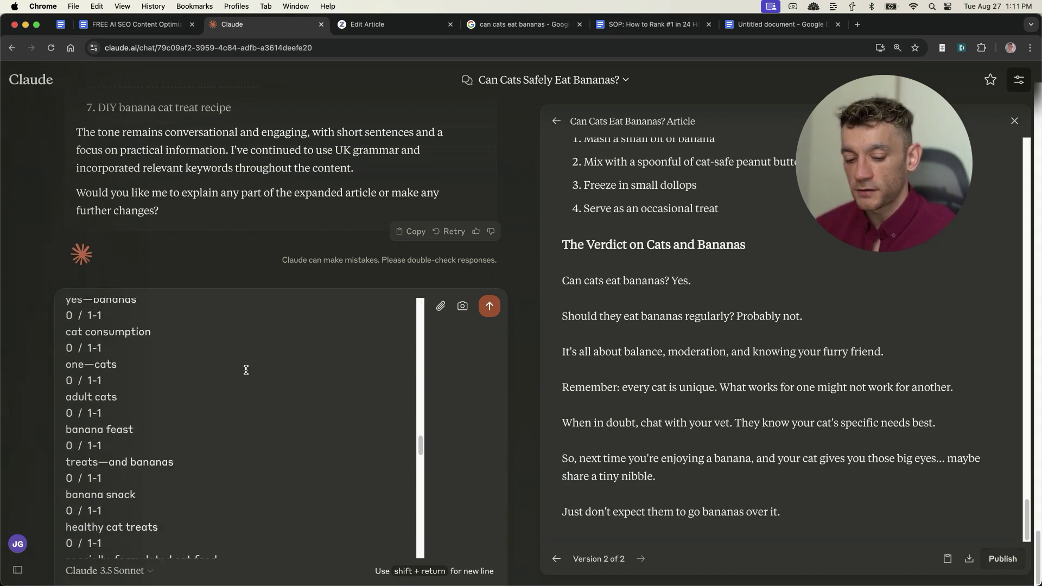
key(Return)
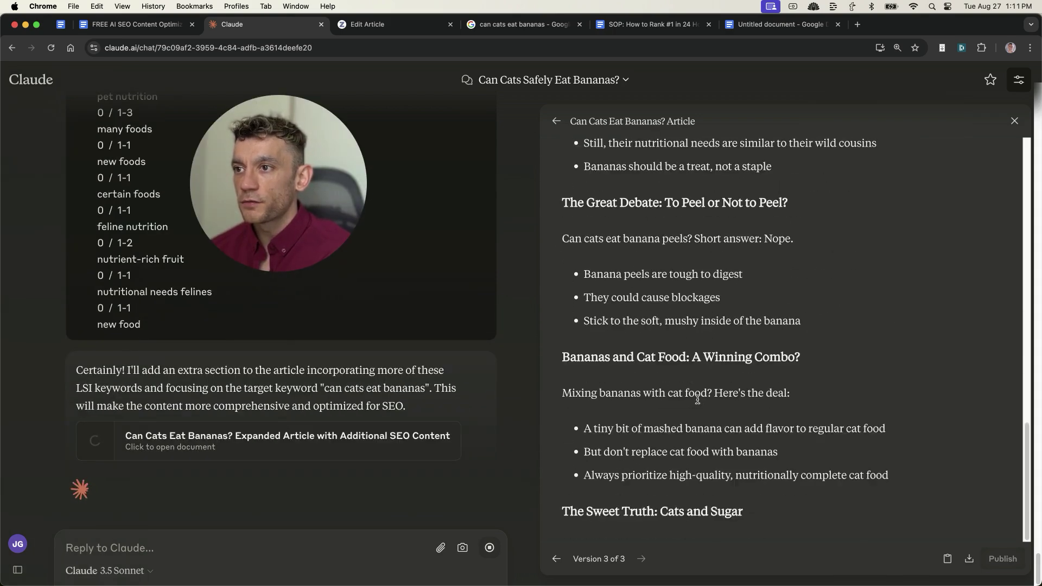
Step: Select the whole version 3 article Claude generated
scroll(640, 344, up, 1)
click(630, 344)
double_click(631, 344)
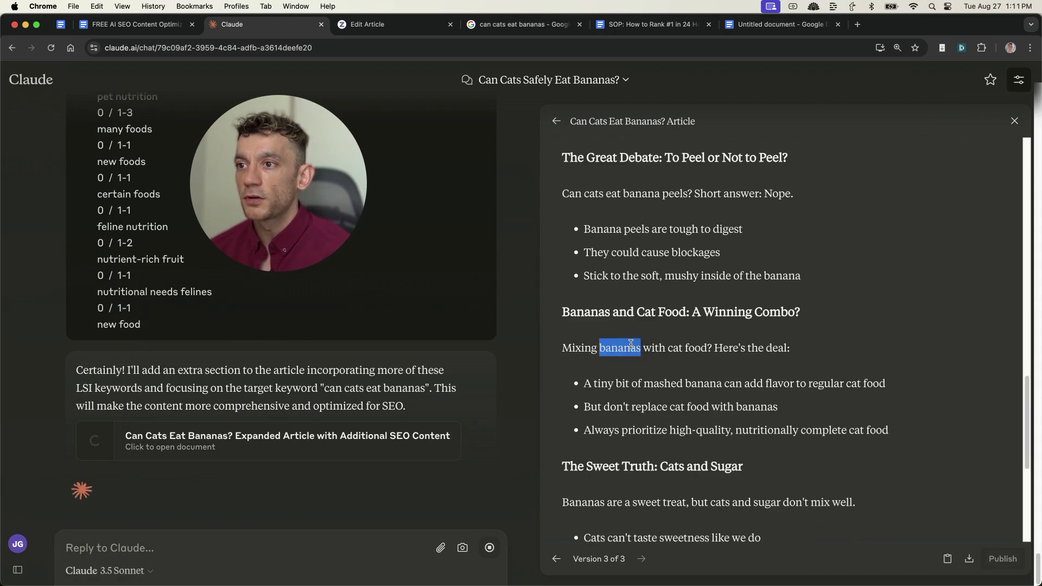
key(super+a)
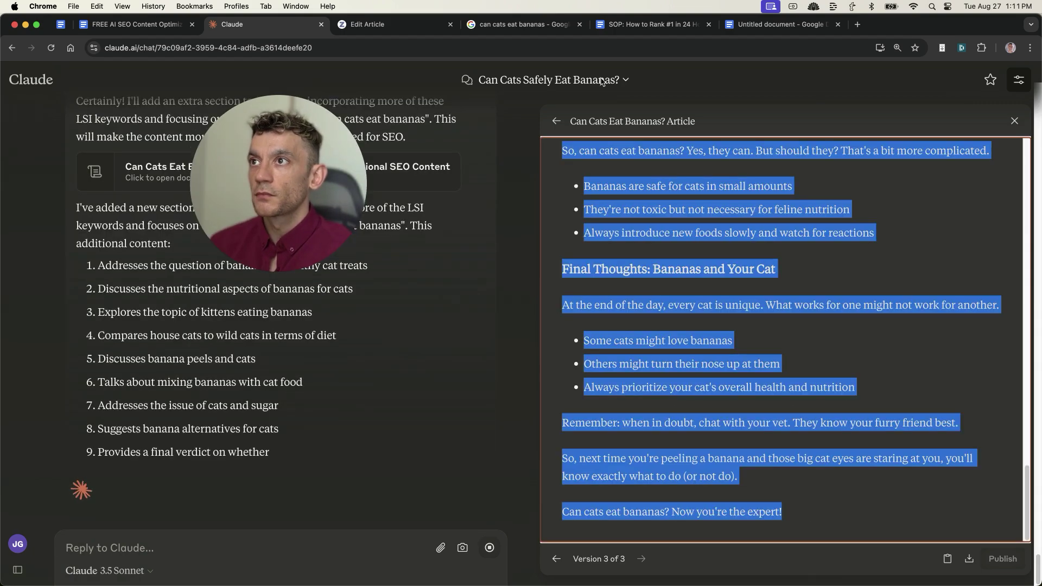
Step: Append the new sections to the Zizta article's end and re-score it to 52%
click(371, 23)
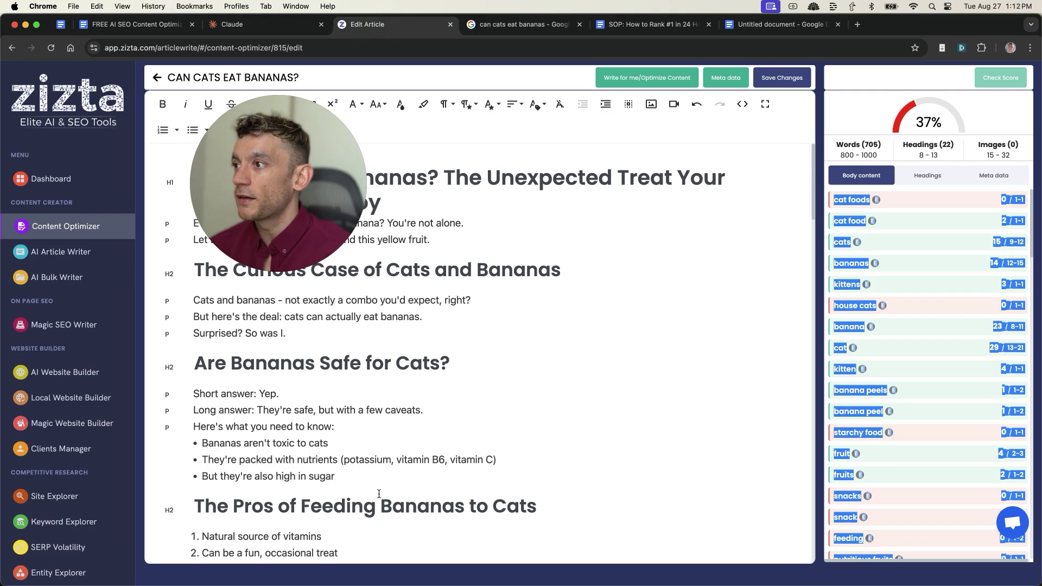
key(super+Down)
key(super+v)
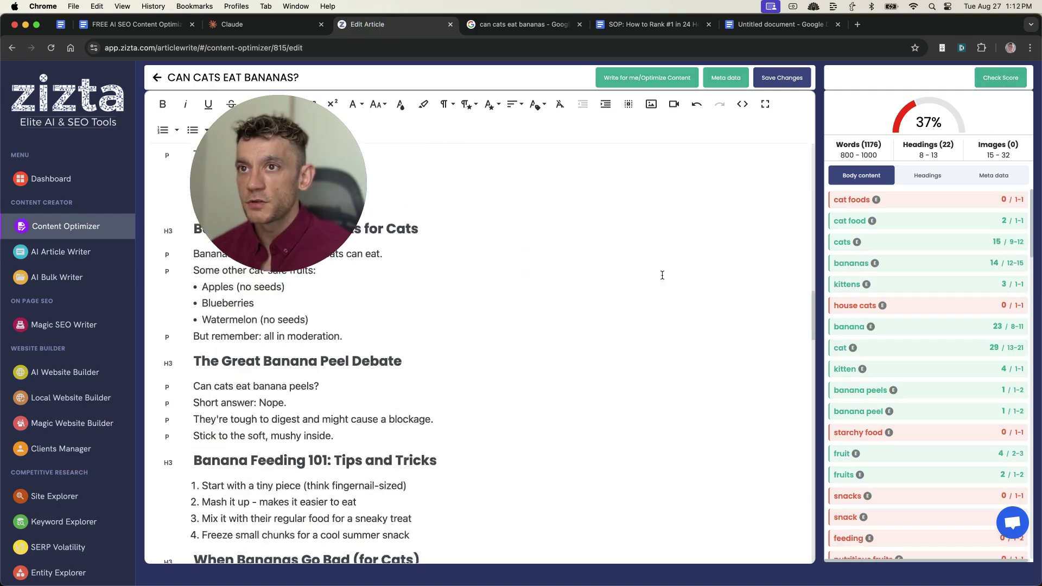
click(1000, 77)
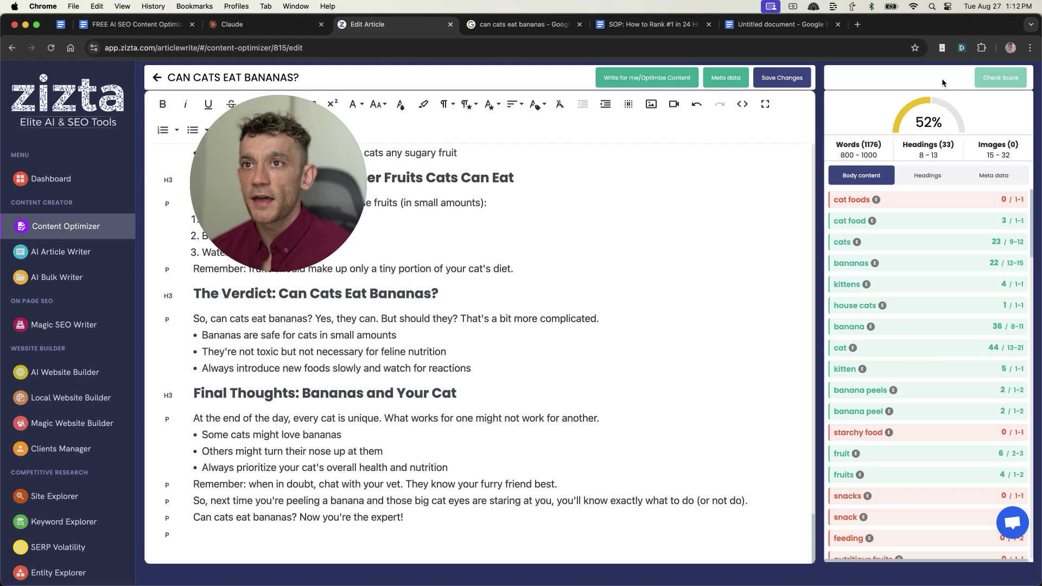
click(950, 124)
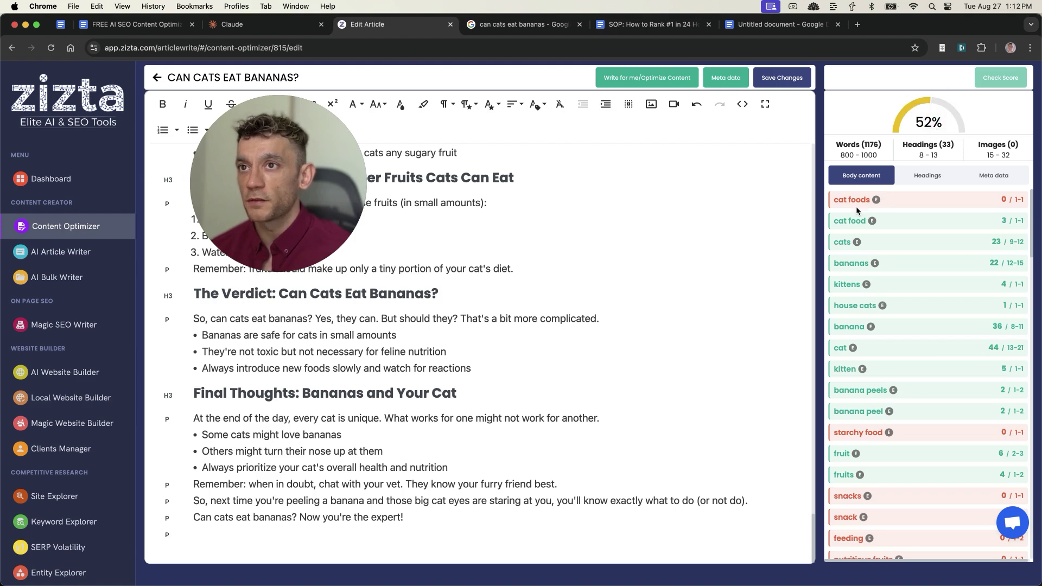
click(728, 261)
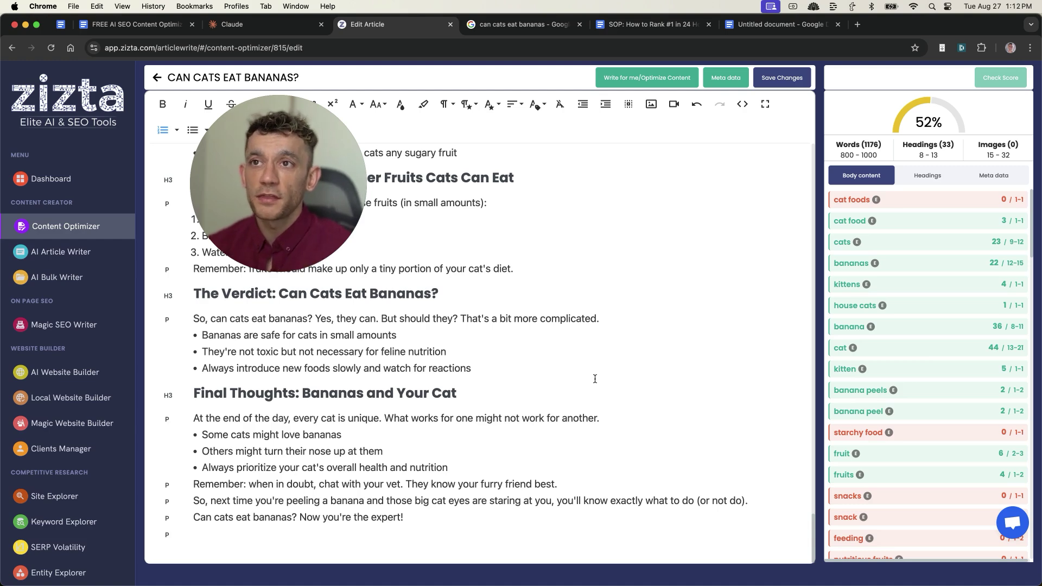
Step: Browse the body, heading and meta data keyword targets for the banana article
scroll(643, 390, up, 20)
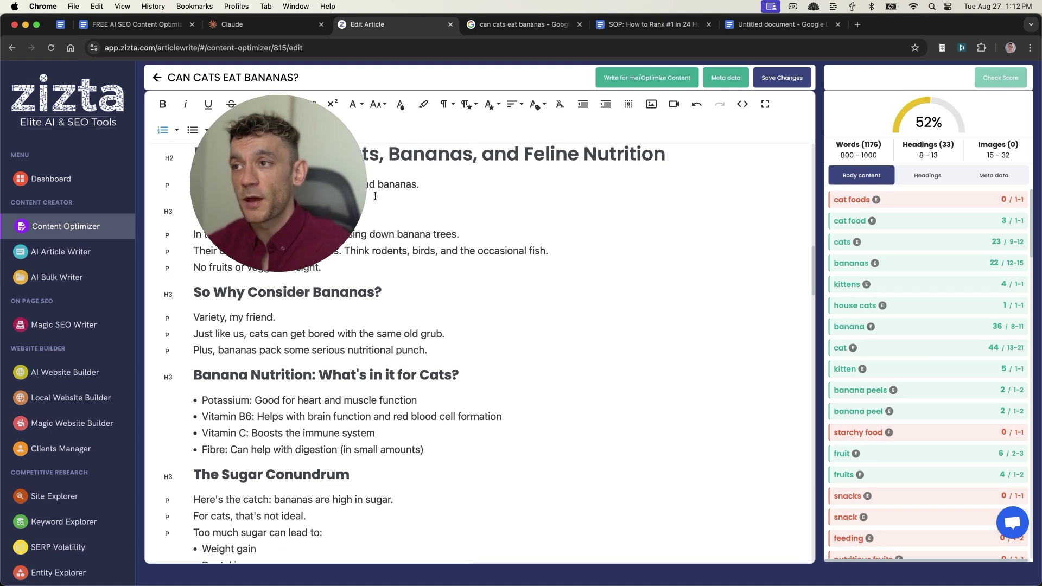
drag(303, 204, 897, 426)
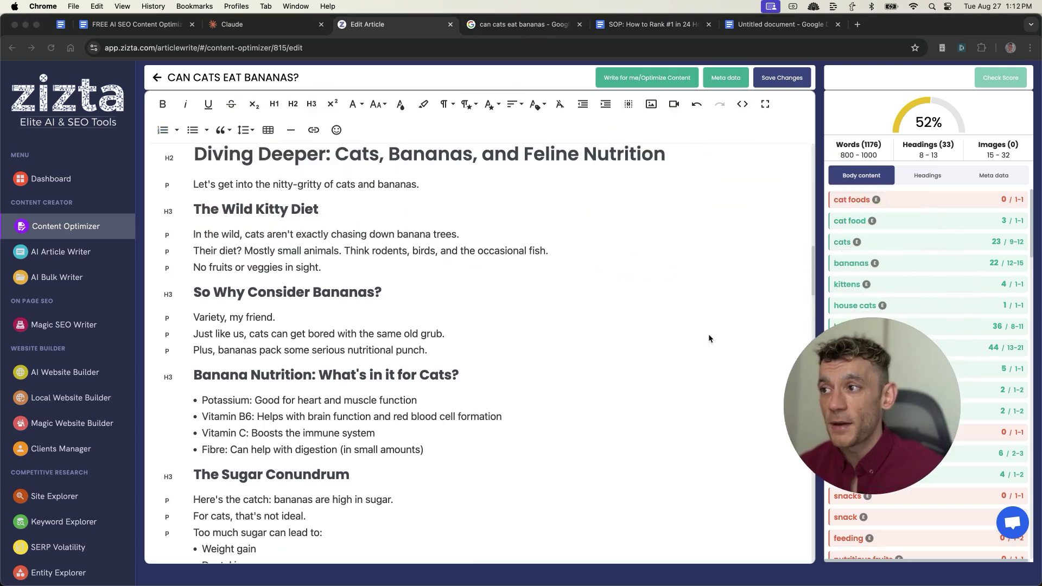
scroll(481, 325, up, 15)
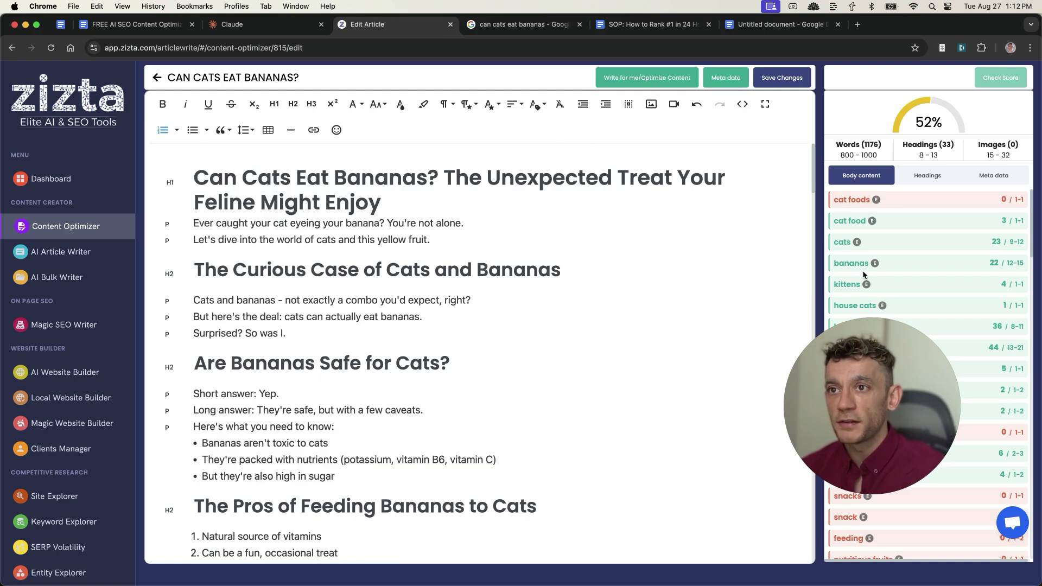
scroll(869, 274, down, 5)
click(943, 181)
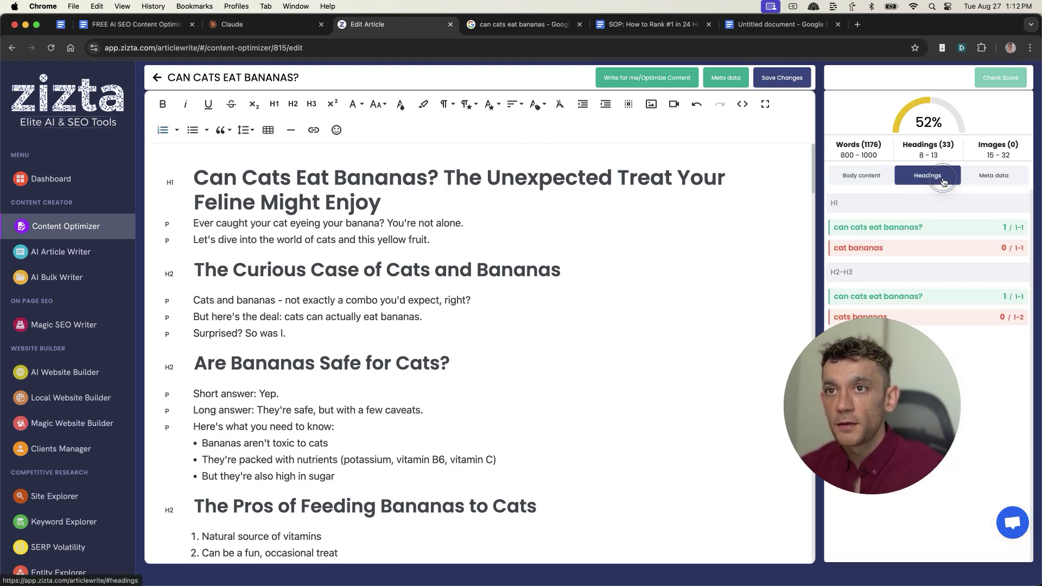
click(995, 175)
click(887, 174)
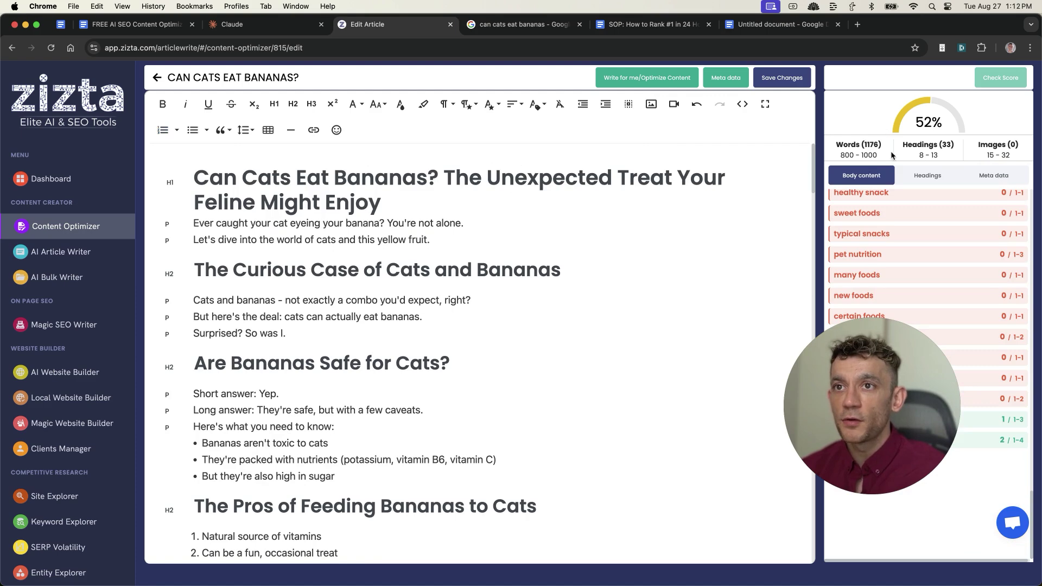
Step: Review the 52% score with 1176 words, 33 headings and 0 images
click(579, 302)
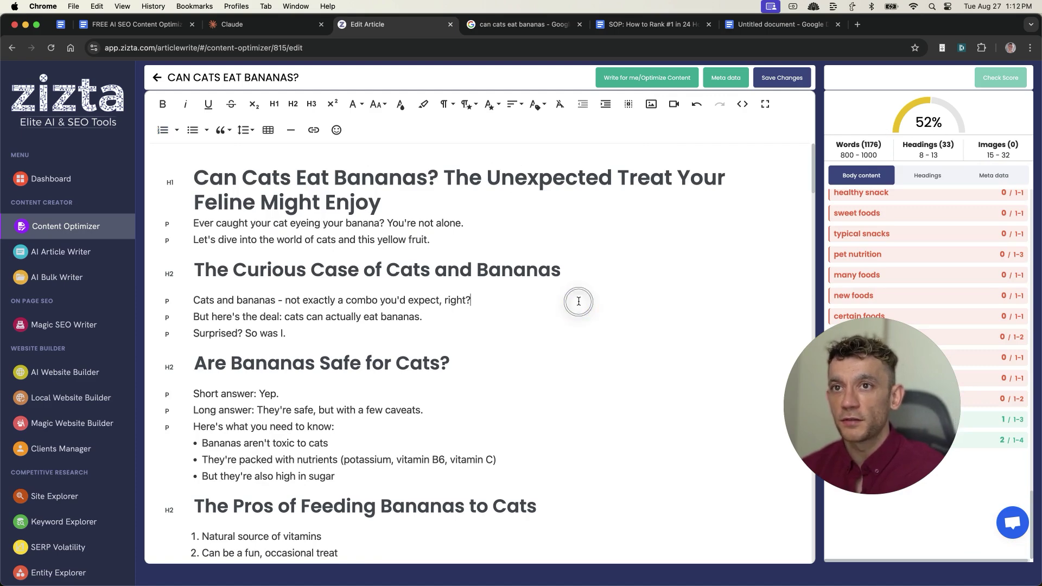
scroll(553, 439, down, 10)
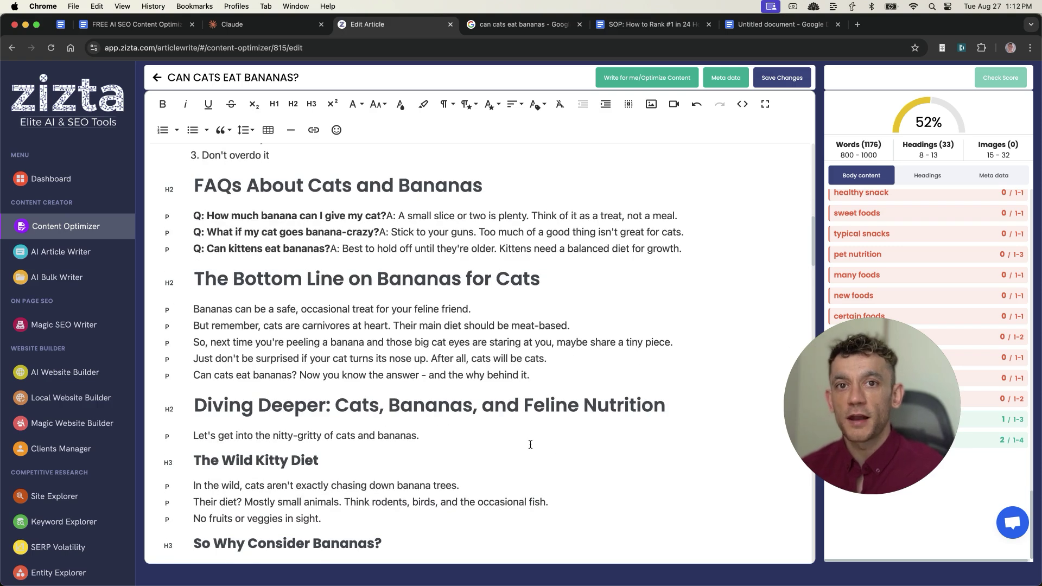
scroll(531, 444, up, 15)
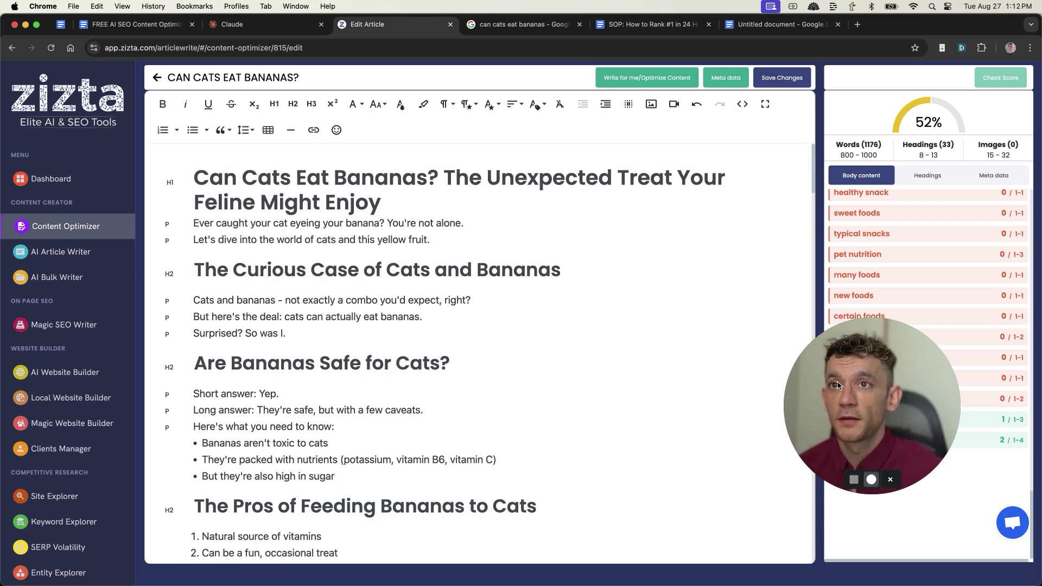
drag(837, 385, 783, 439)
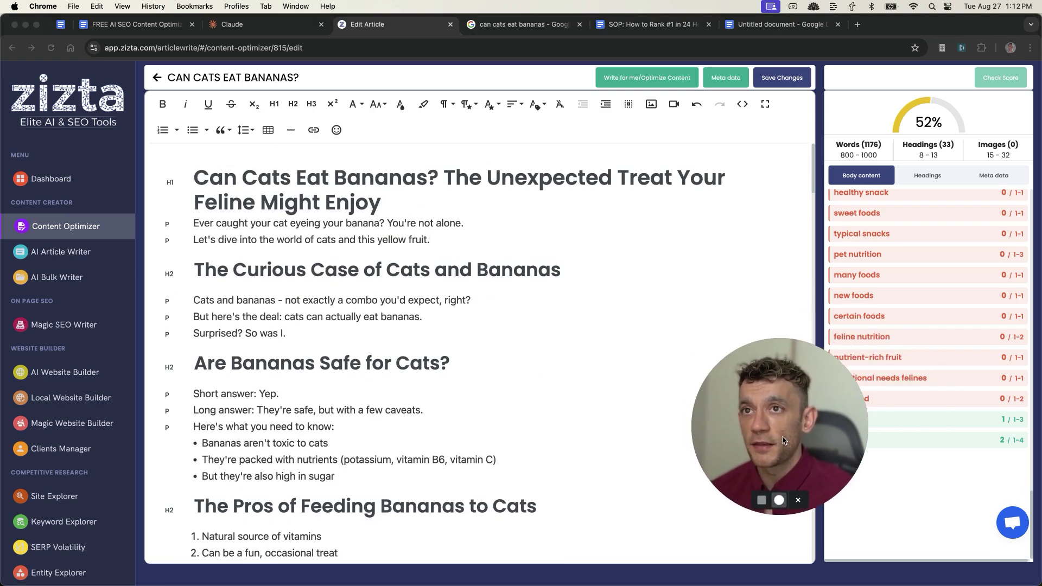
click(929, 98)
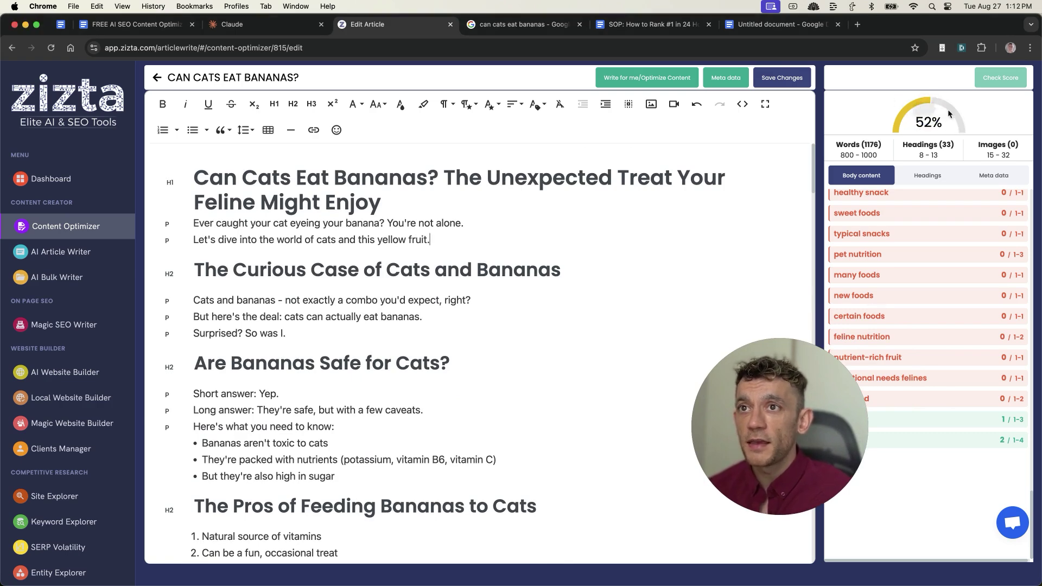
drag(944, 123, 917, 122)
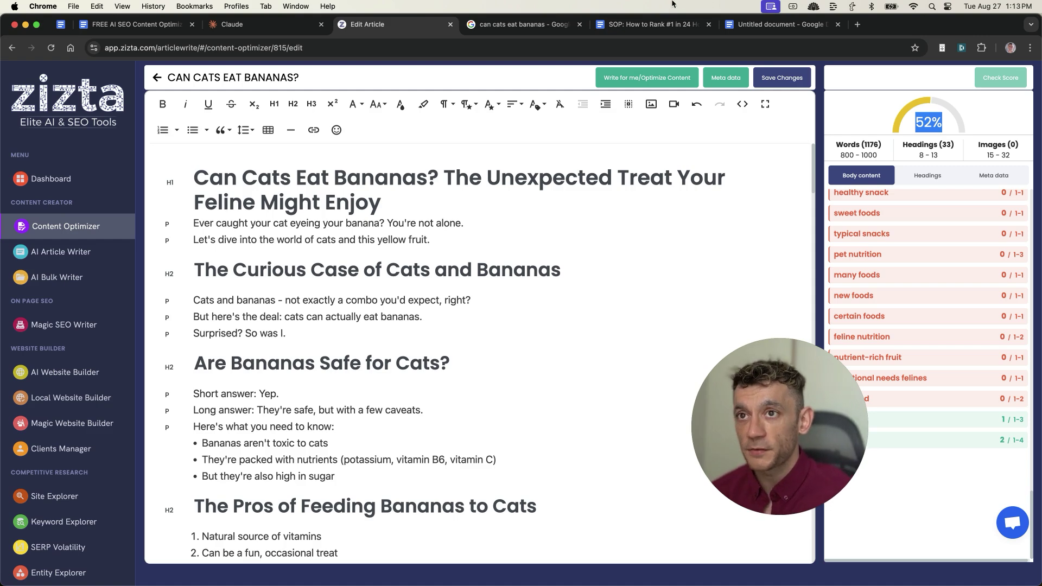
Step: Close the banana search tab, review EXTRA PROMPT 1 notes, and note Zizta's zero image count
click(579, 24)
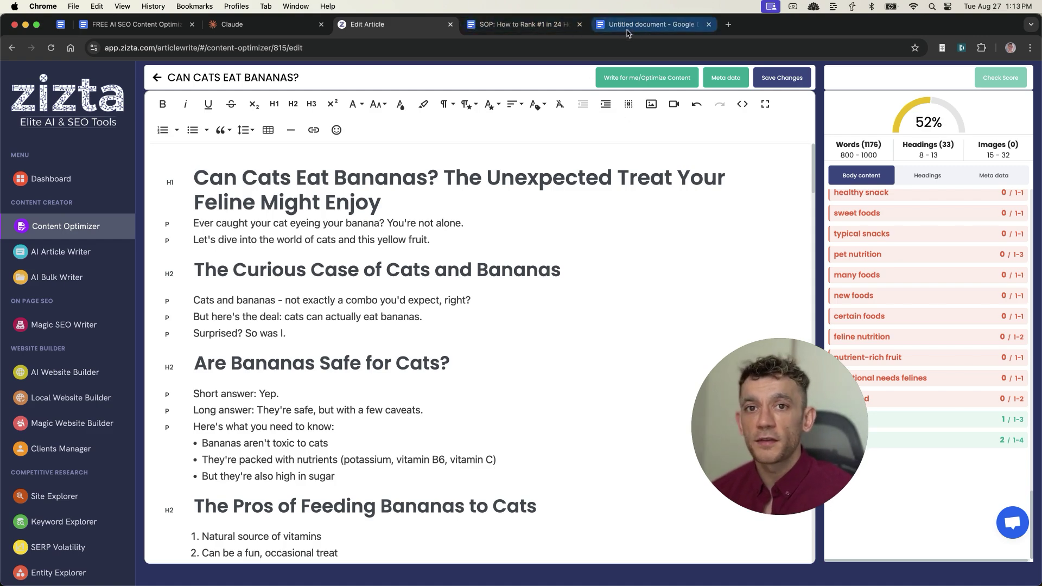
scroll(507, 344, down, 20)
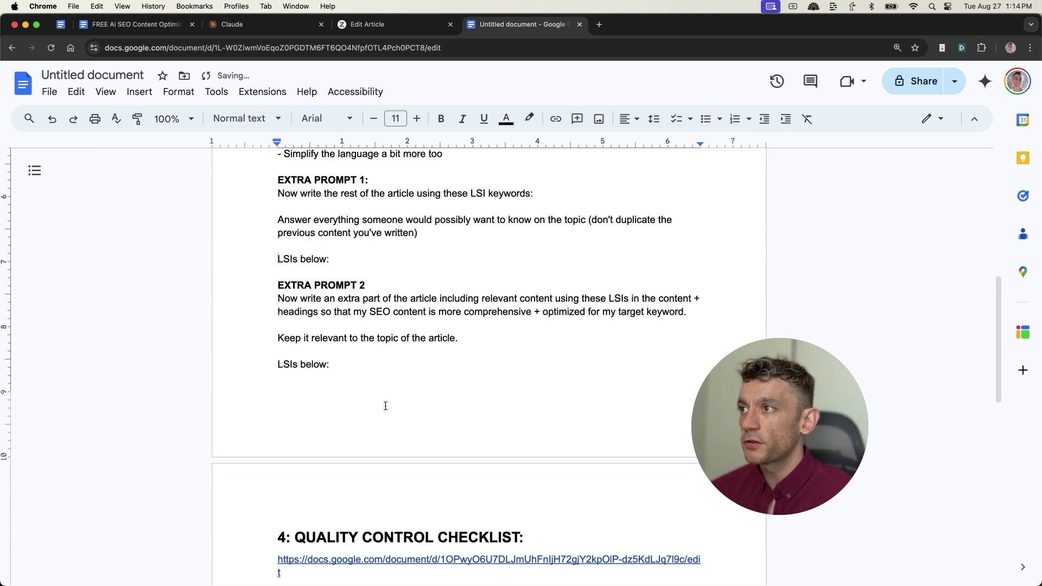
scroll(386, 406, up, 3)
drag(251, 277, 430, 331)
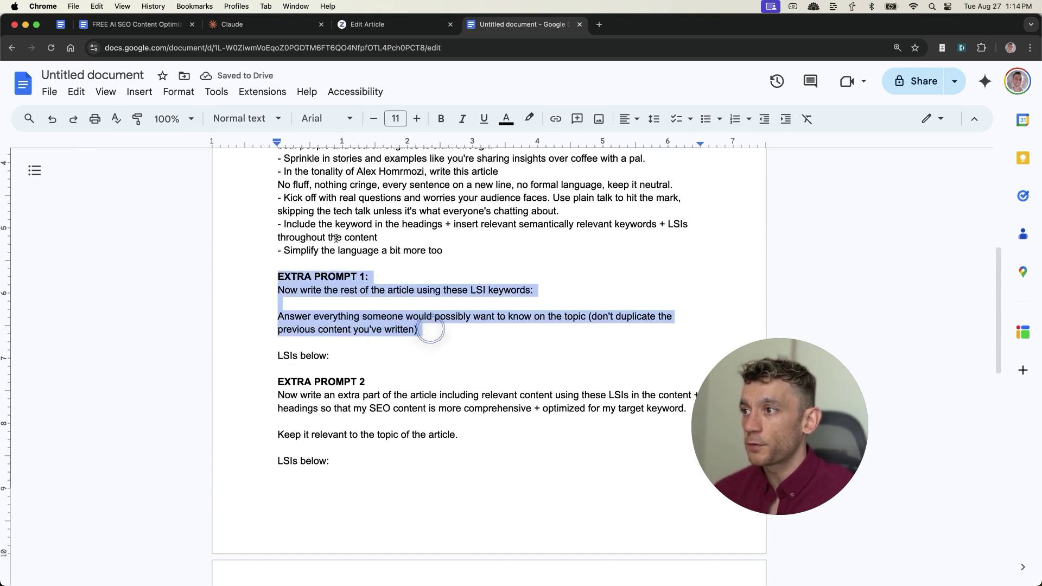
click(309, 422)
click(363, 25)
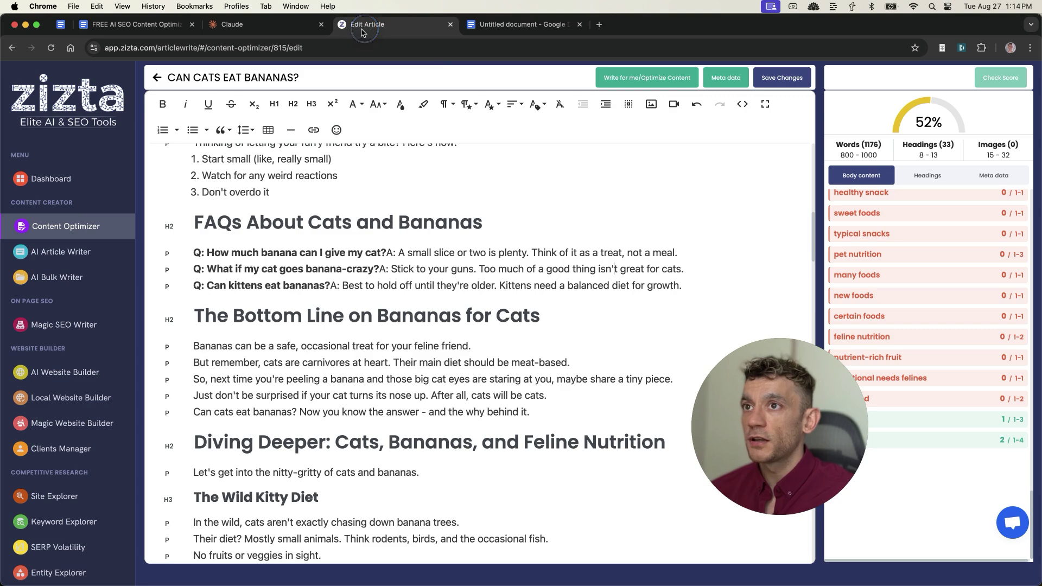
drag(977, 142, 983, 172)
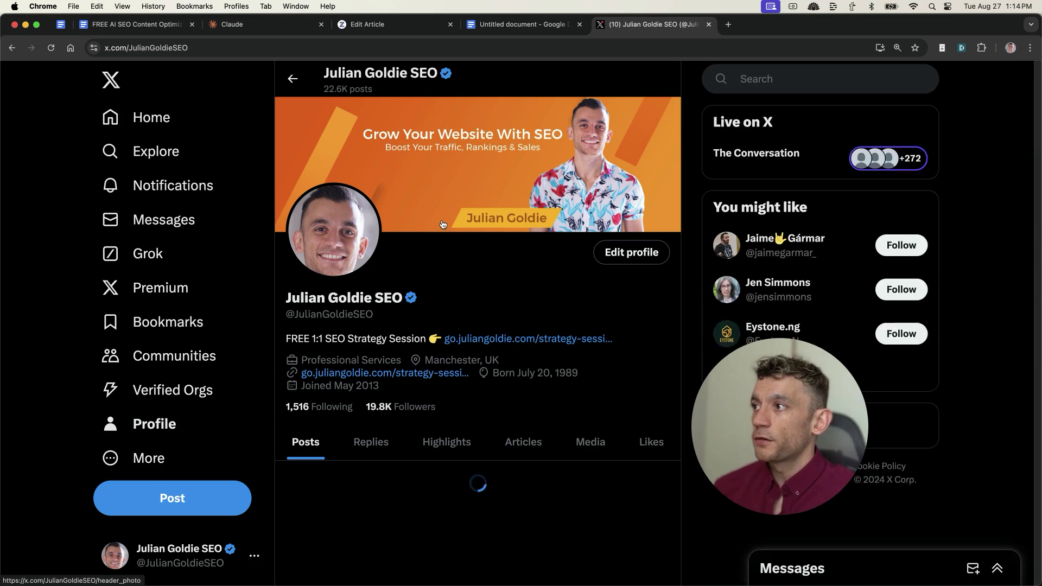
Step: In Grok, request 'Create an image of Cat eating banana'
click(157, 245)
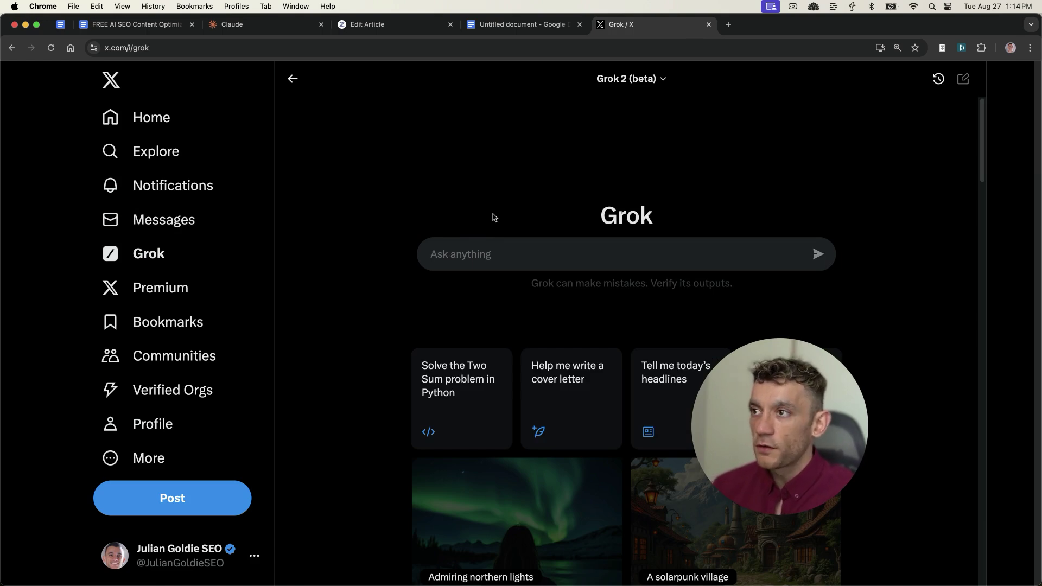
text(Cat b)
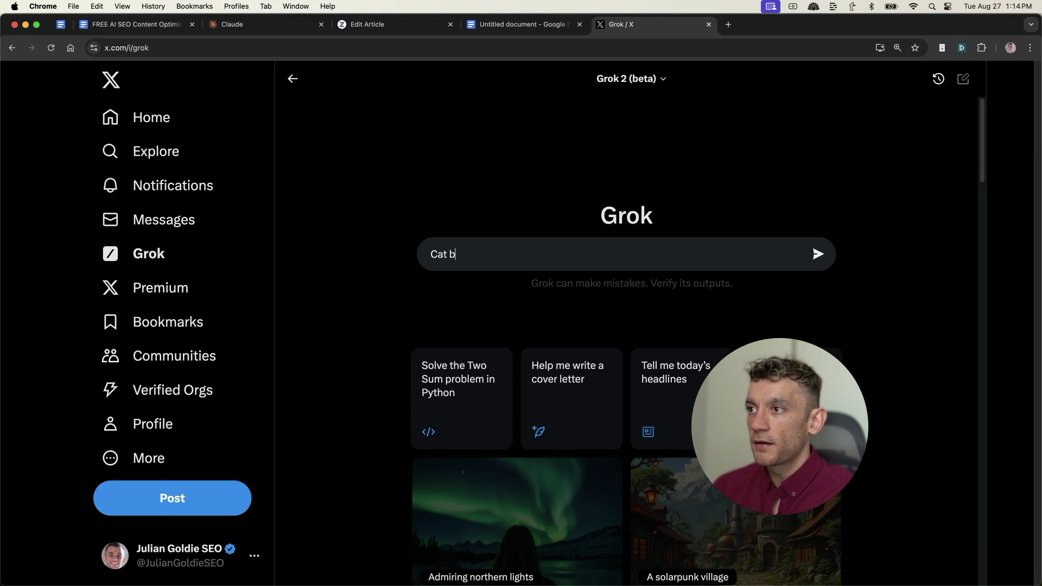
key(BackSpace)
text(eating banana)
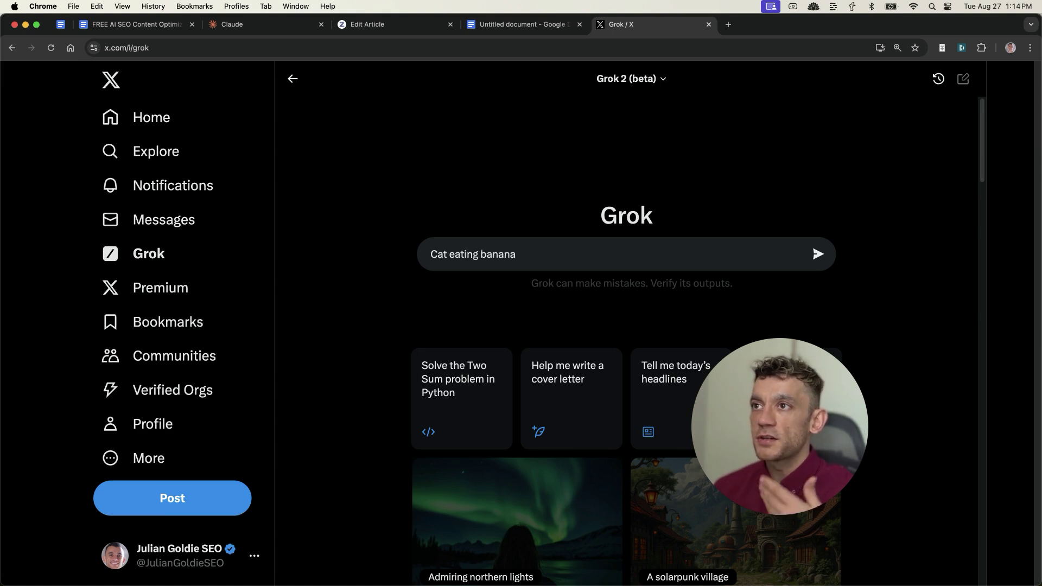
key(Return)
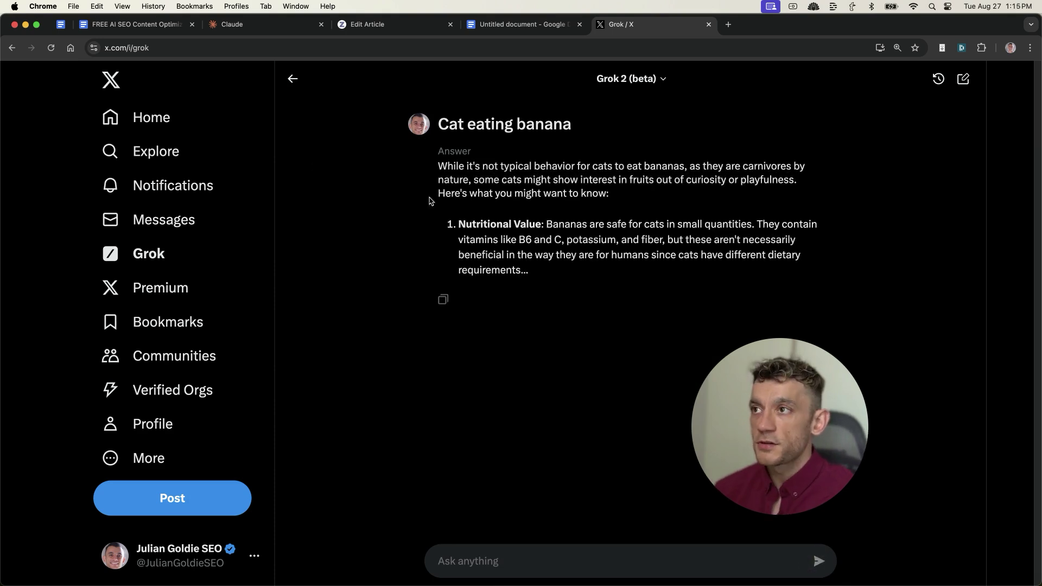
triple_click(523, 126)
key(super+c)
click(490, 560)
text(Cre)
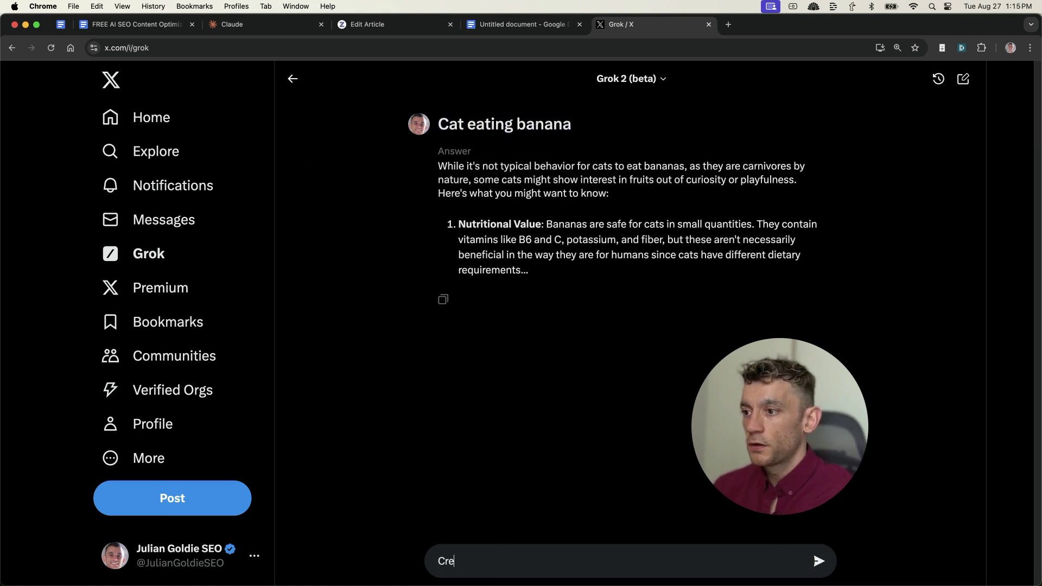
text(ate an image of)
key(super+v)
key(Return)
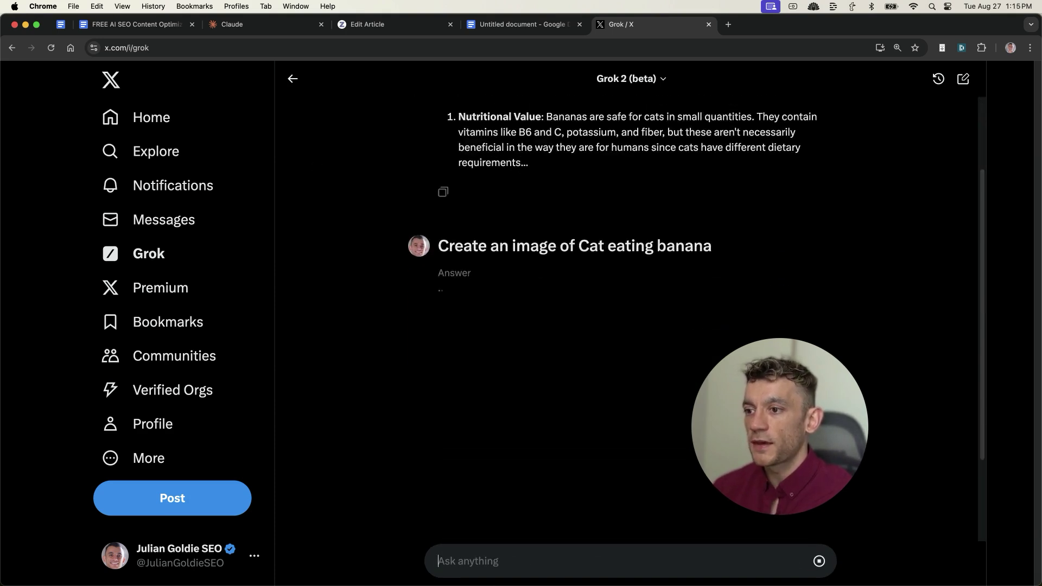
Step: Copy the generated cat image and paste it after 'yellow fruit.' in the article
click(428, 241)
right_click(499, 246)
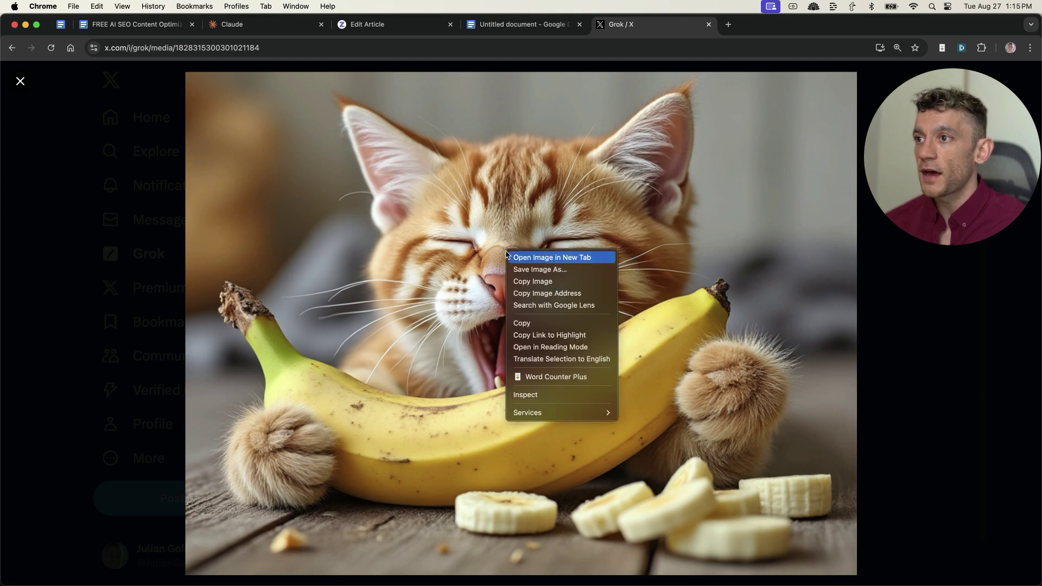
click(537, 282)
click(374, 24)
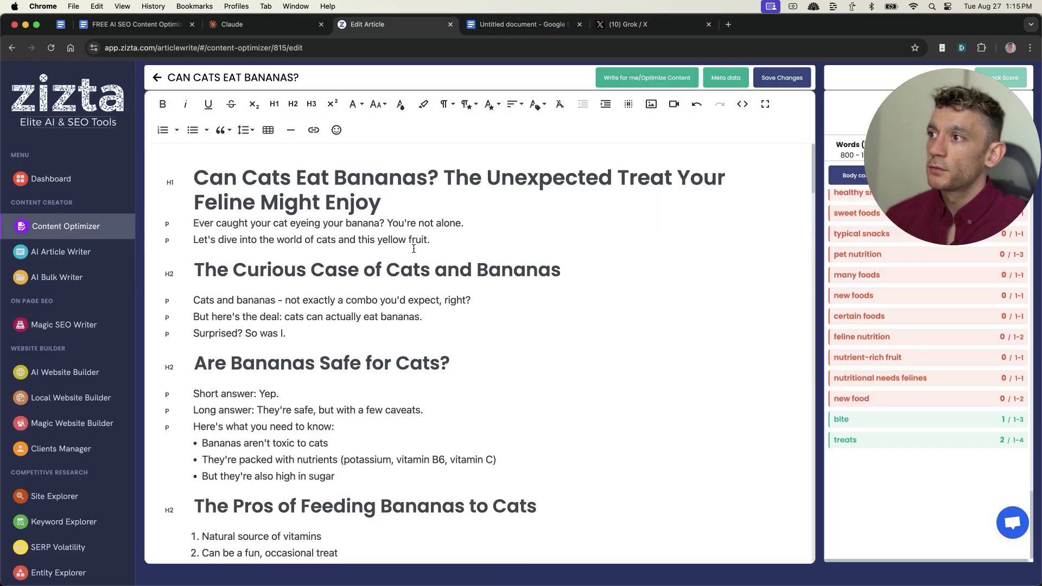
click(442, 240)
key(super+v)
Step: Save the cat image to Downloads and return to the article editor
click(630, 24)
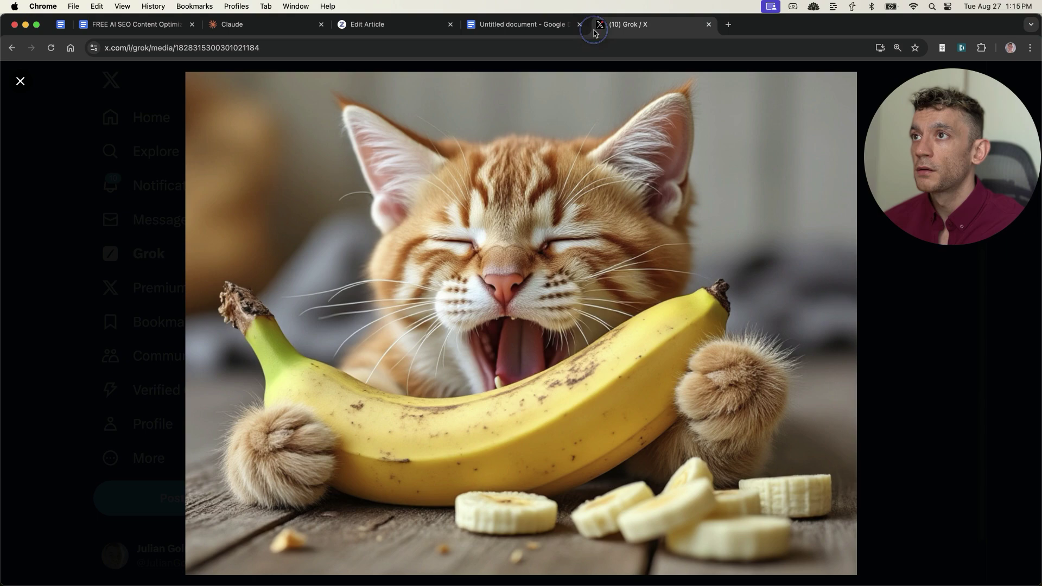
right_click(478, 234)
click(517, 260)
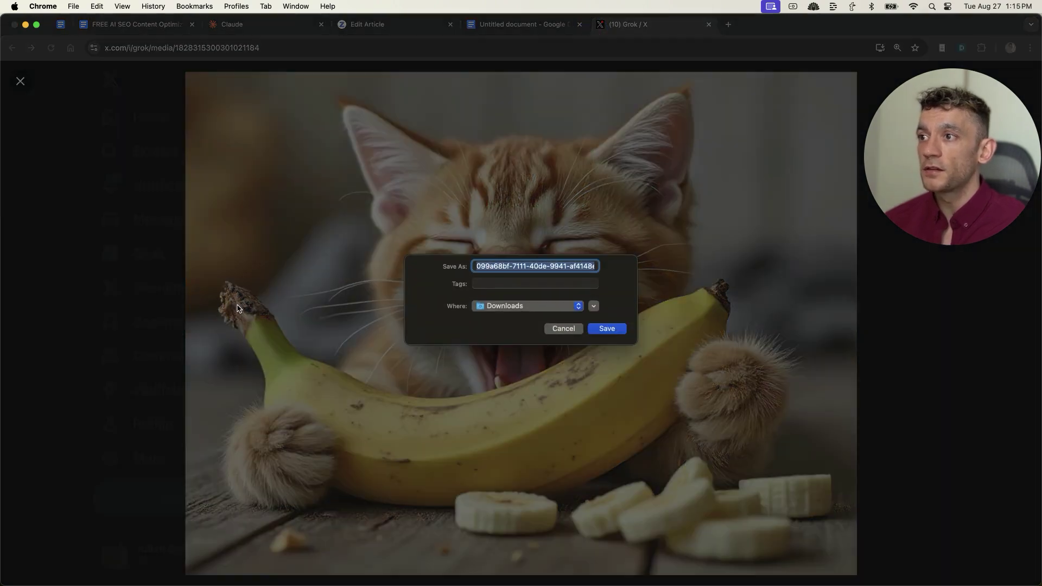
click(600, 330)
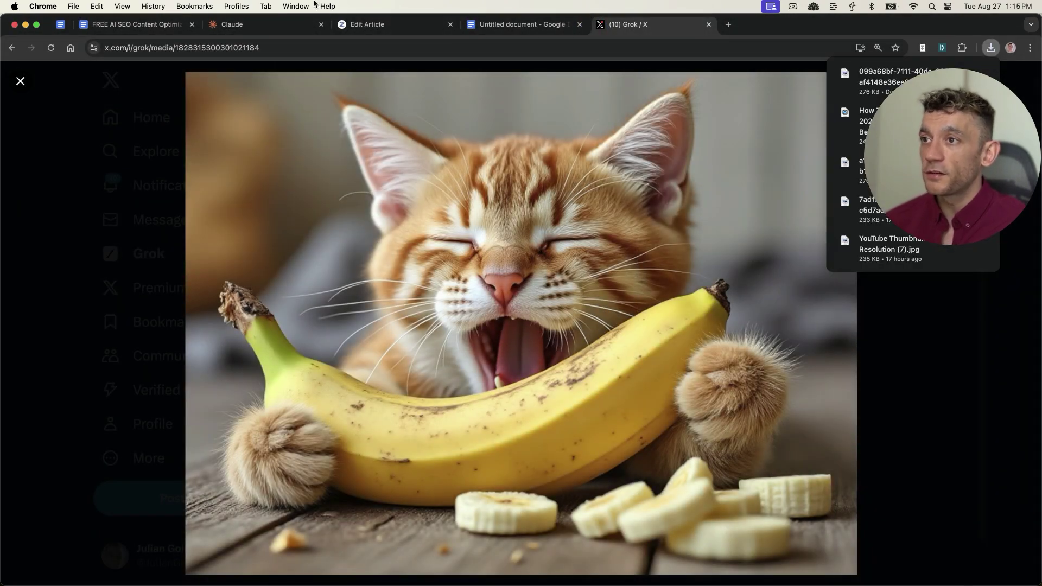
click(380, 24)
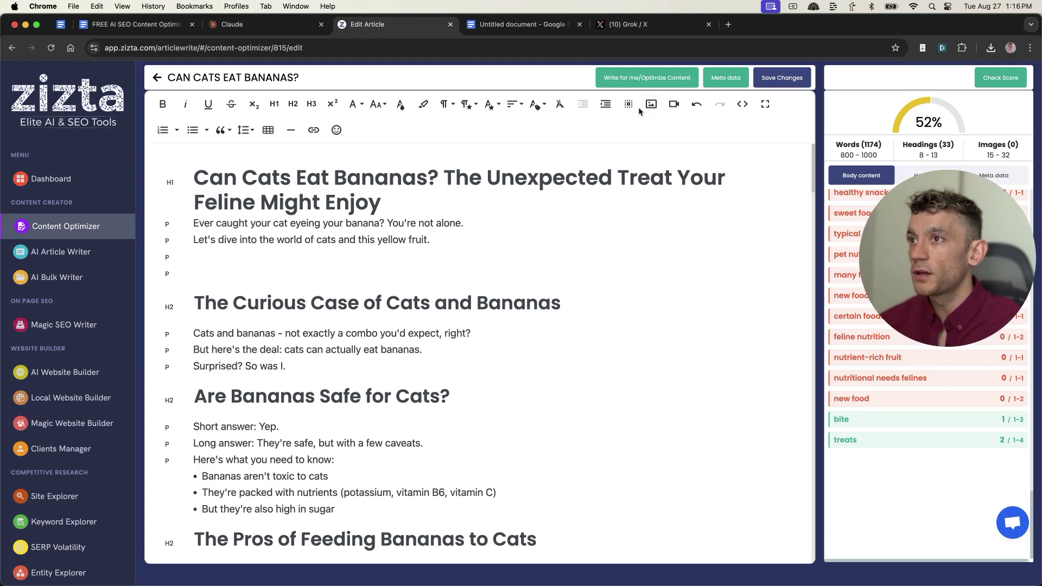
click(656, 106)
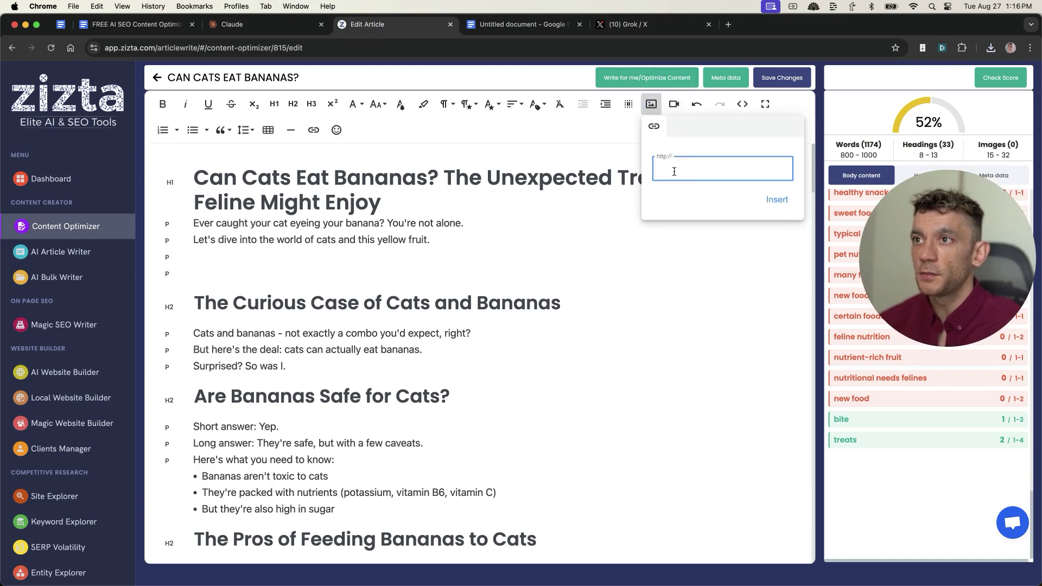
key(super+v)
click(777, 200)
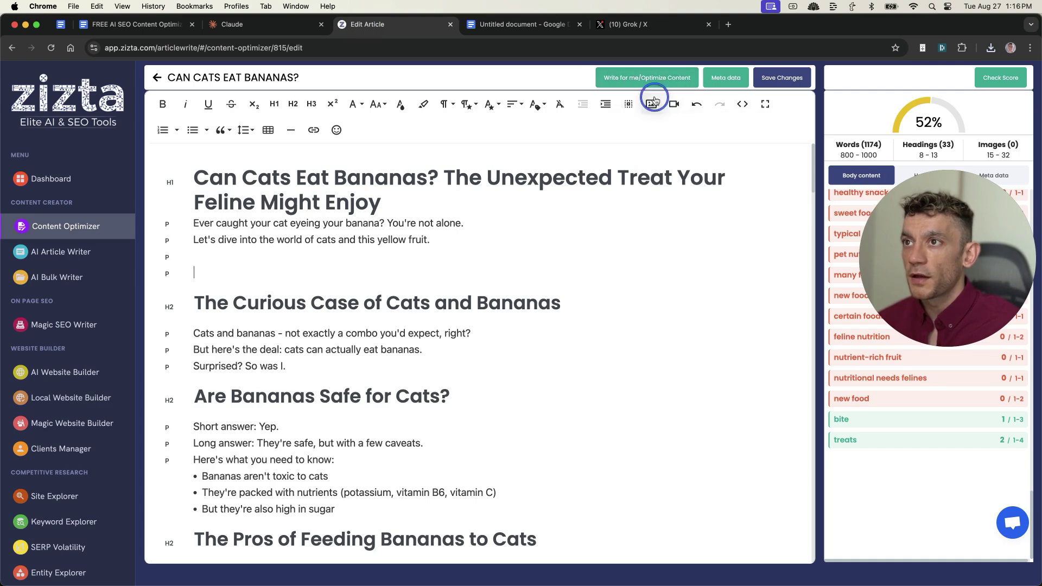
click(652, 104)
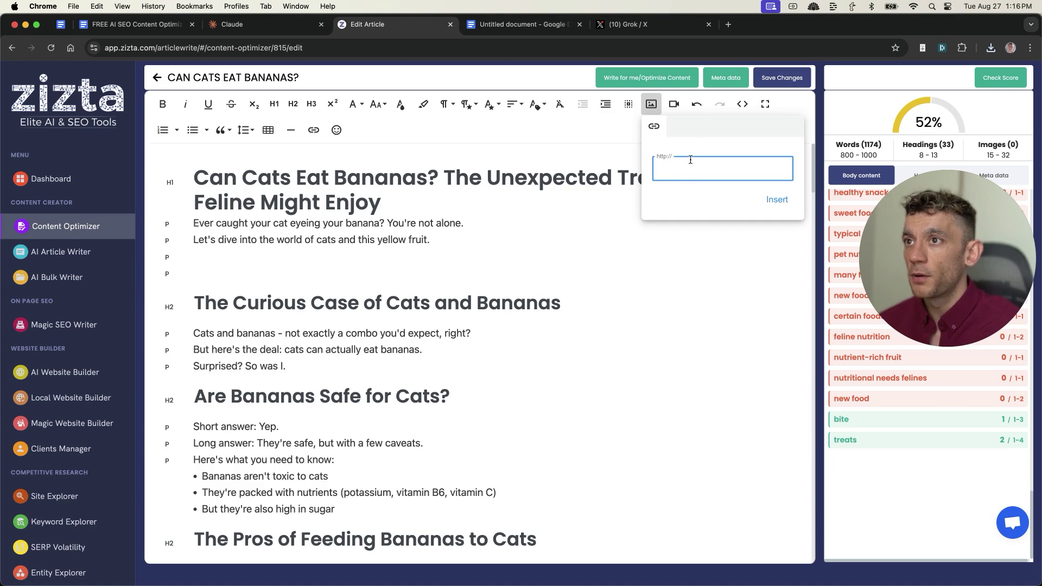
click(602, 287)
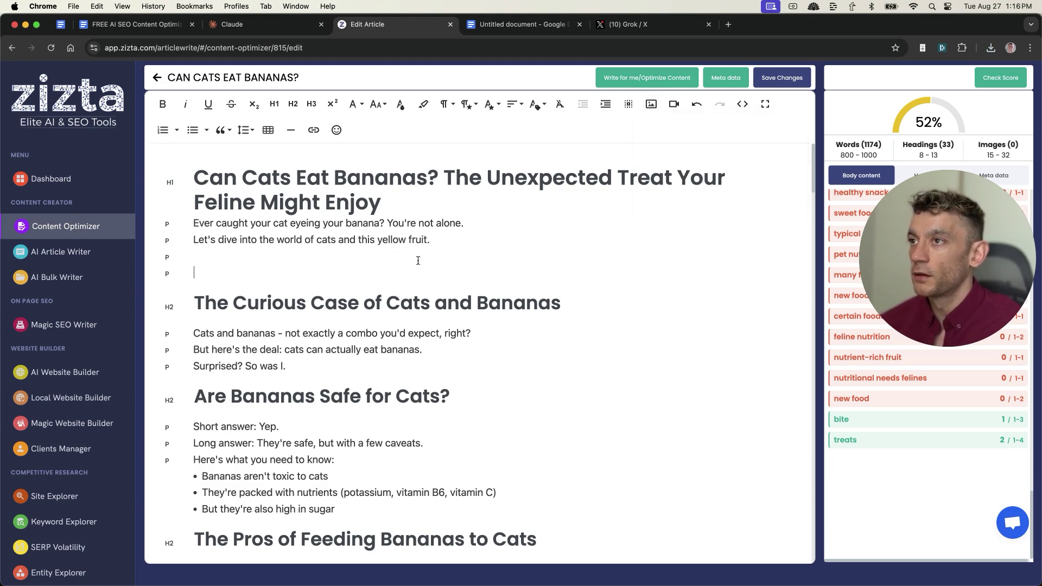
click(651, 105)
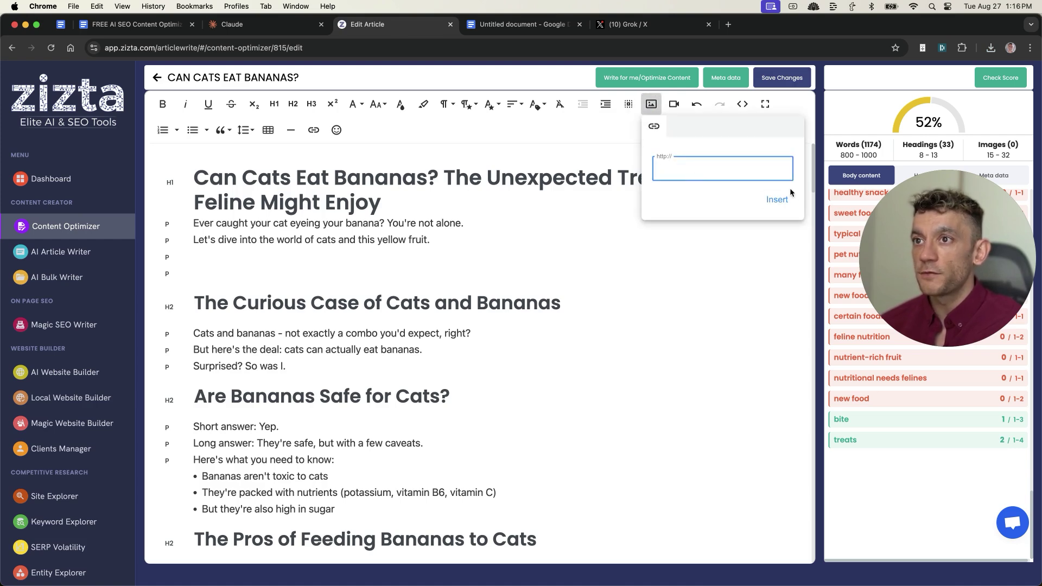
click(731, 277)
scroll(425, 381, down, 15)
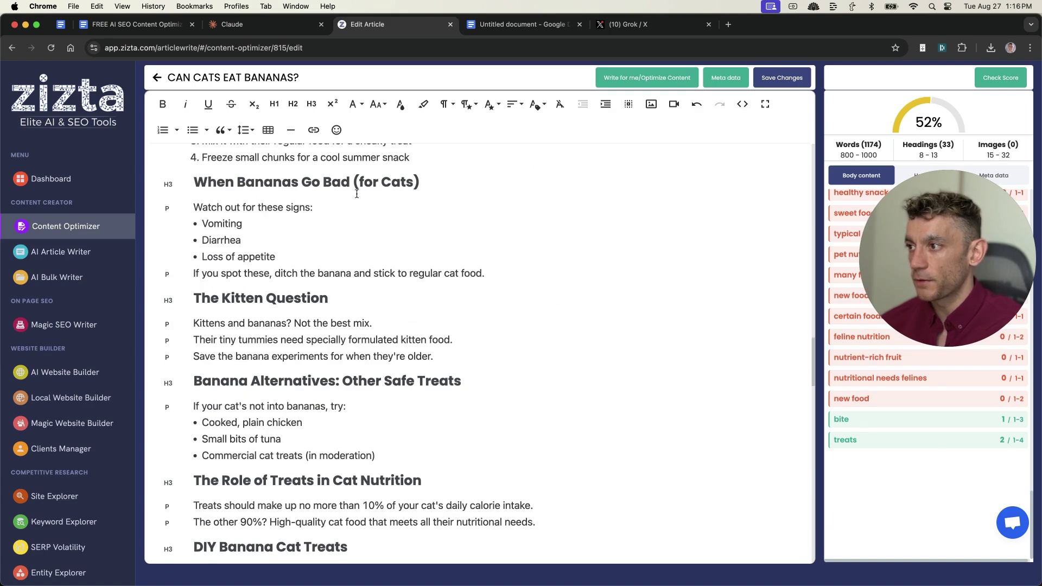
scroll(353, 181, up, 15)
scroll(673, 238, down, 20)
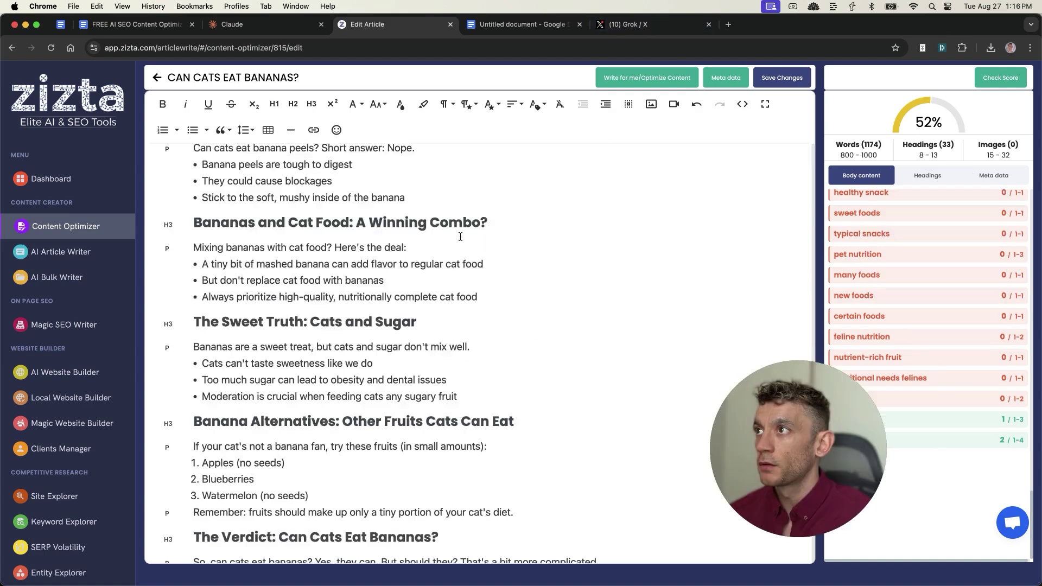
scroll(368, 174, up, 8)
scroll(373, 212, up, 10)
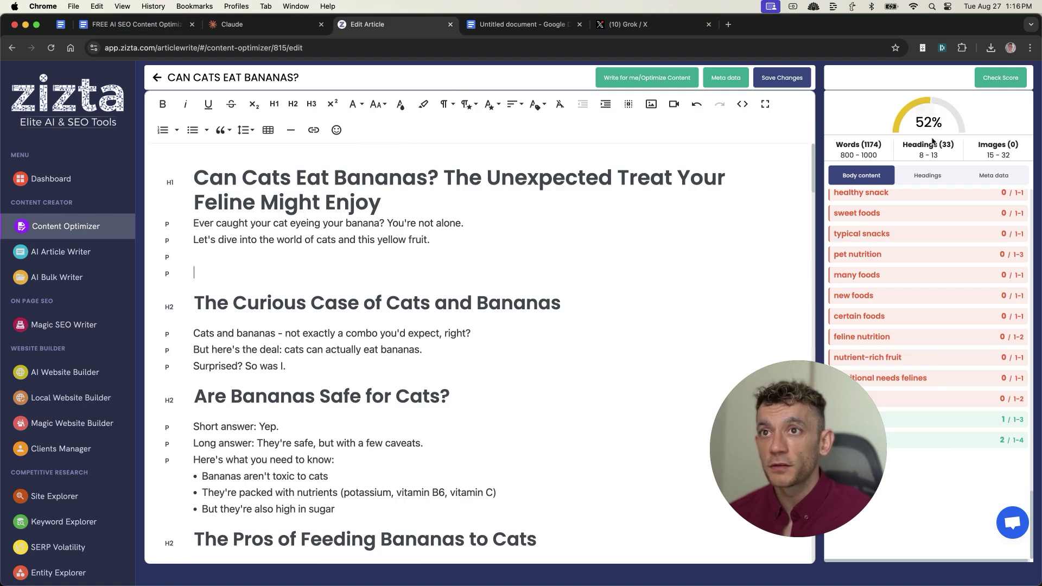
Step: Try Zizta's automatic content optimisation and dismiss the subscription prompt
click(630, 83)
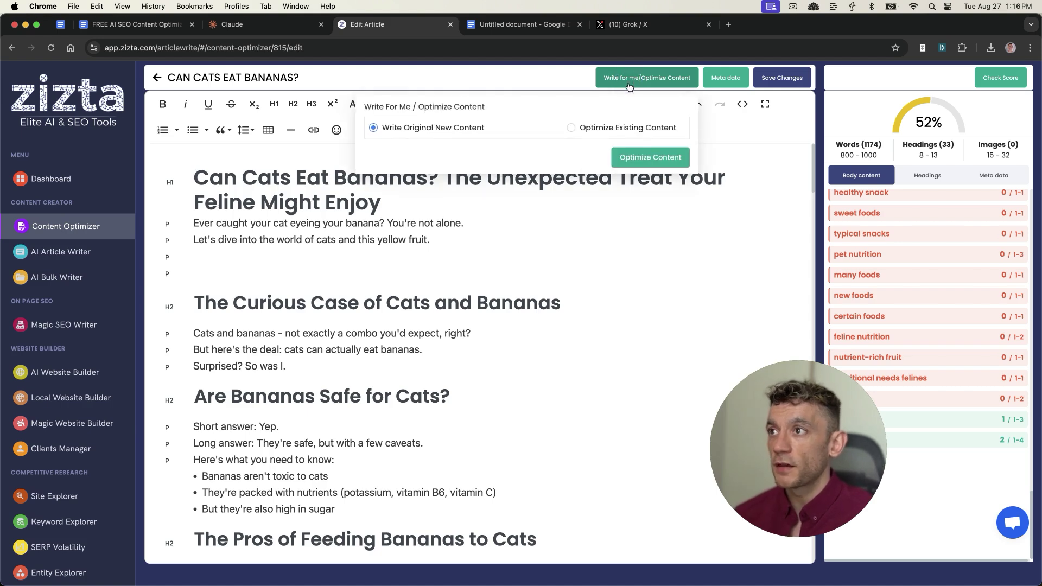
click(653, 159)
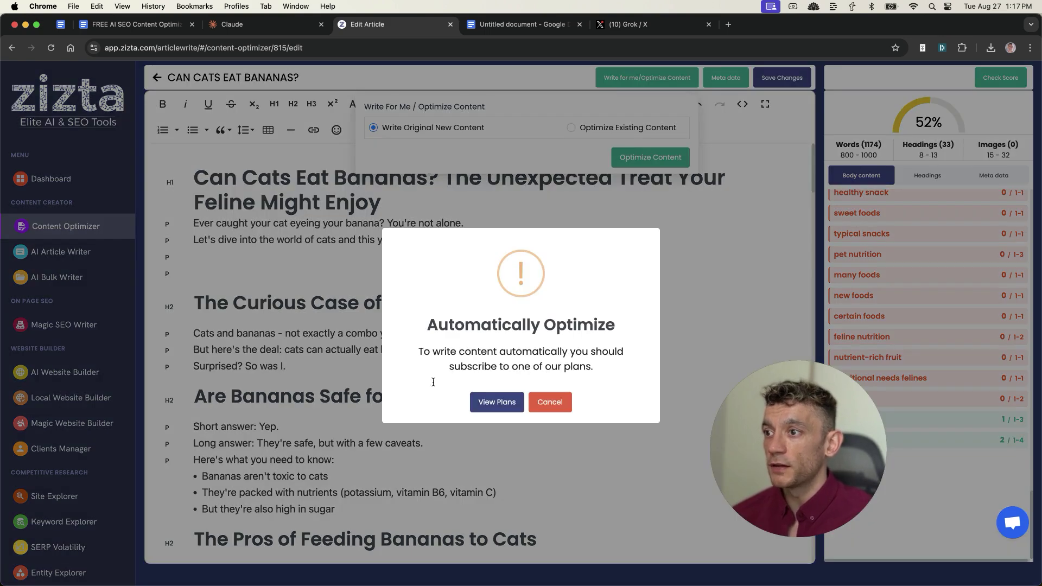
click(550, 405)
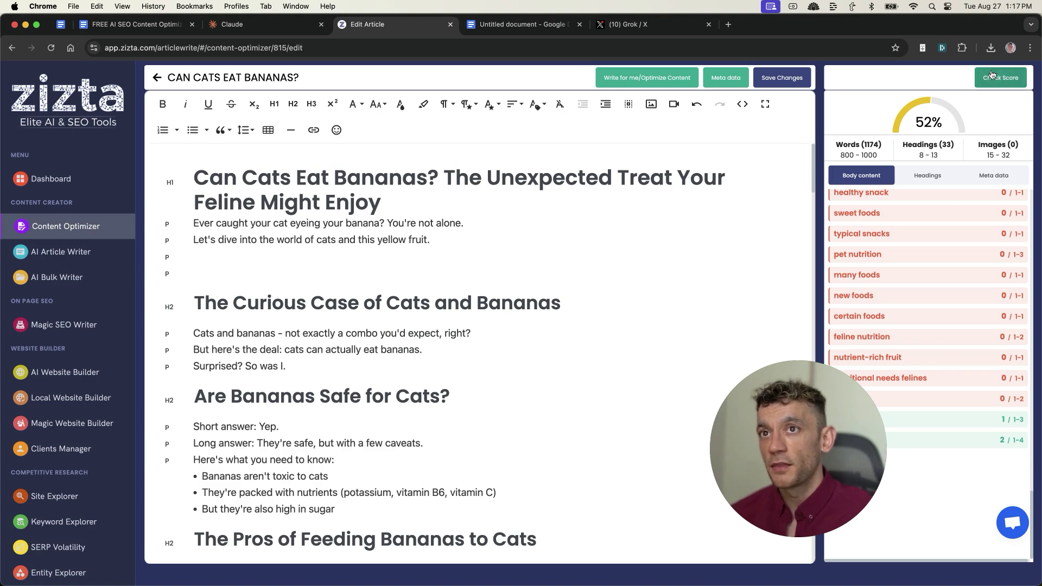
Step: Stay on the page, save the article changes, and return to the New Query form
click(116, 220)
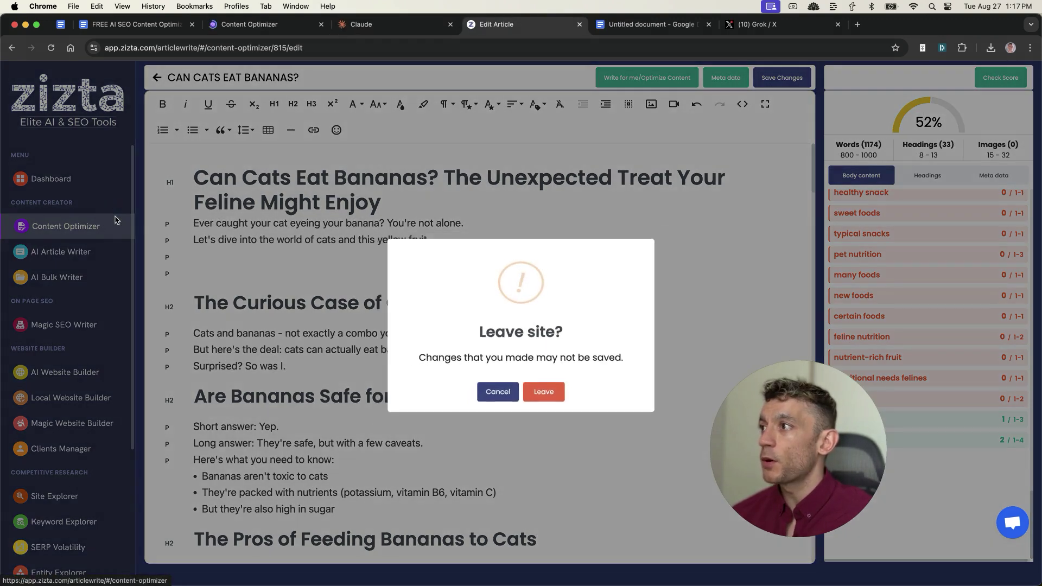
click(508, 396)
click(780, 77)
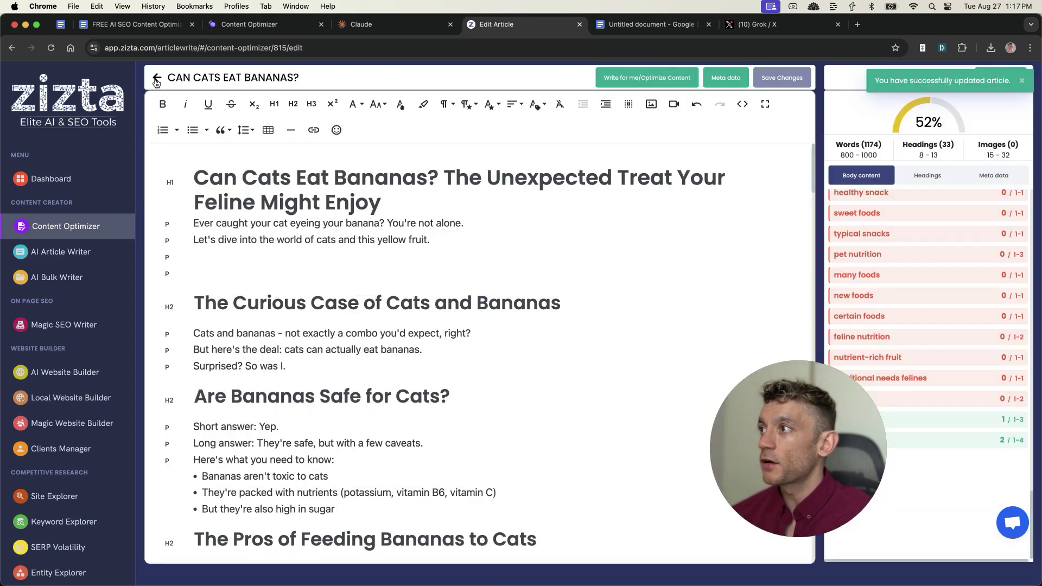
click(157, 80)
Step: Start an Optimize Existing Page query, then abandon it for the Content Optimizer list
click(987, 154)
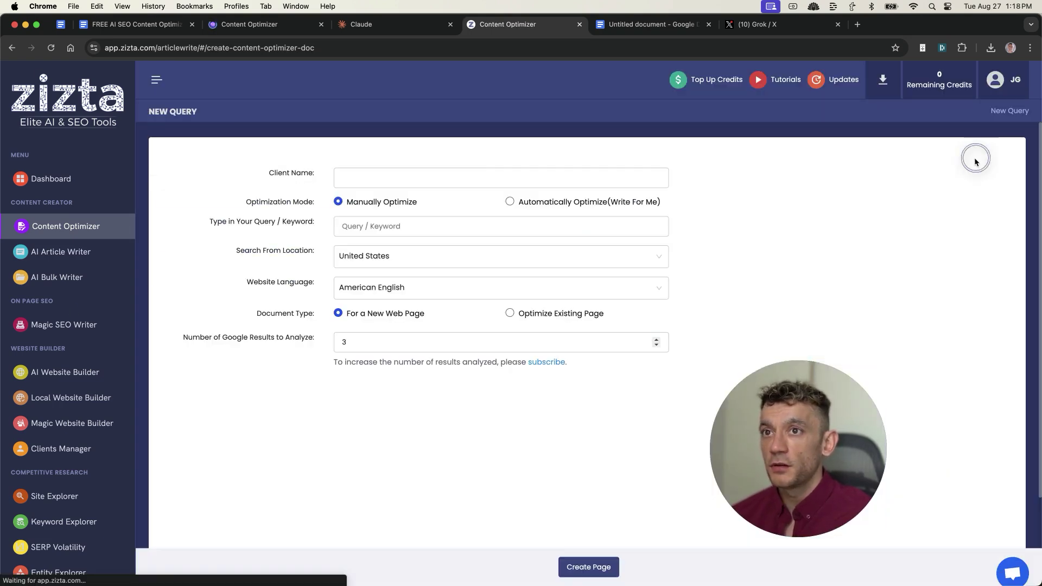
click(526, 313)
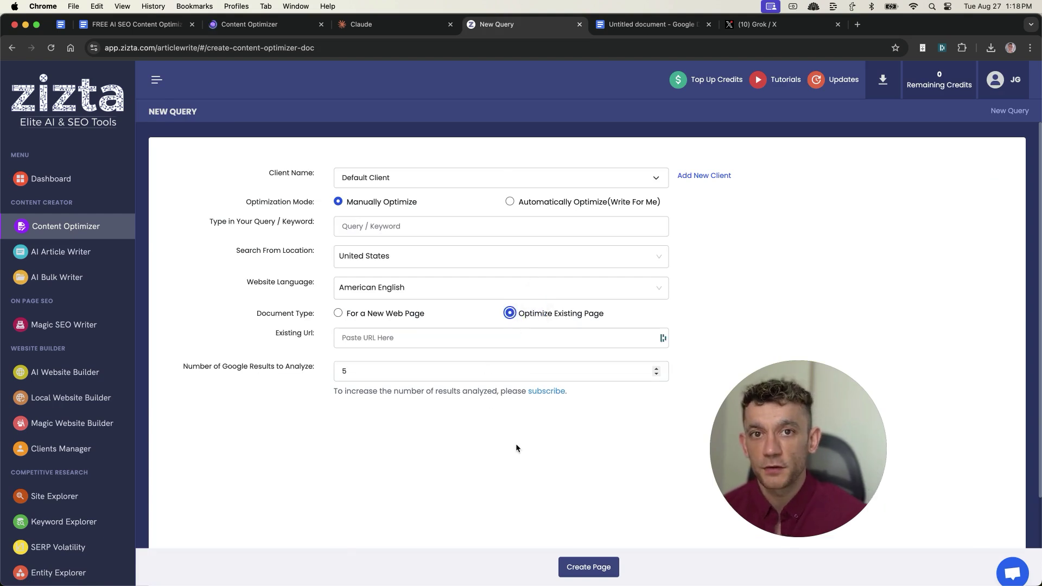
click(384, 336)
click(264, 407)
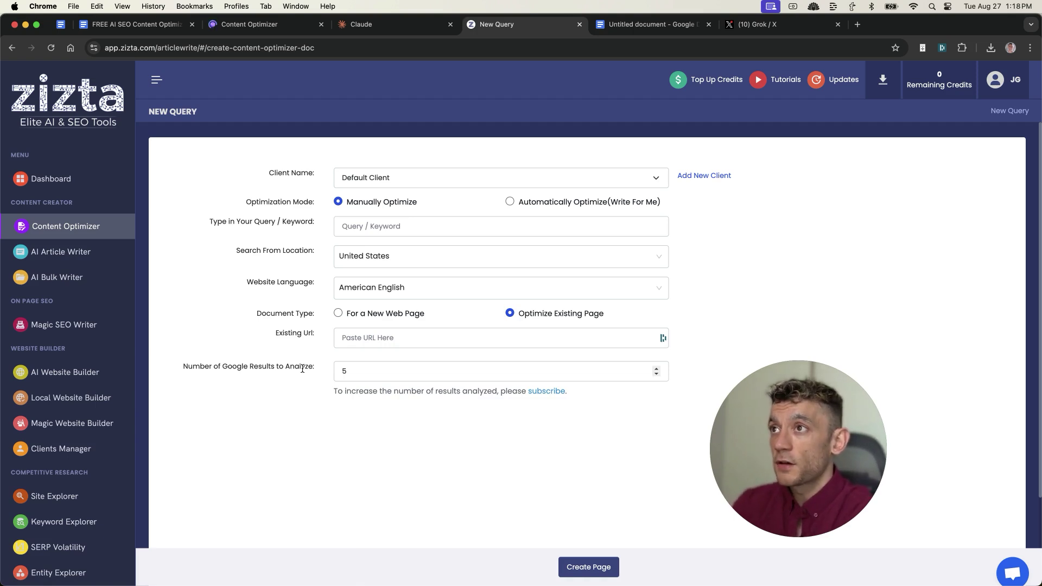
click(108, 228)
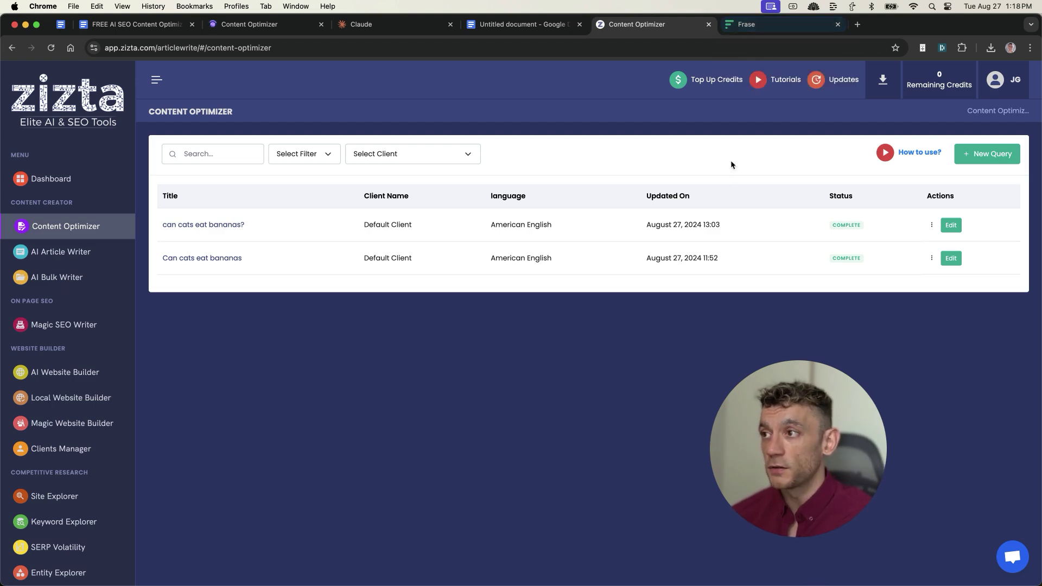
Step: Open 'Can Cats Eat Bananas' in Frase and the matching Zizta optimizer article
click(746, 25)
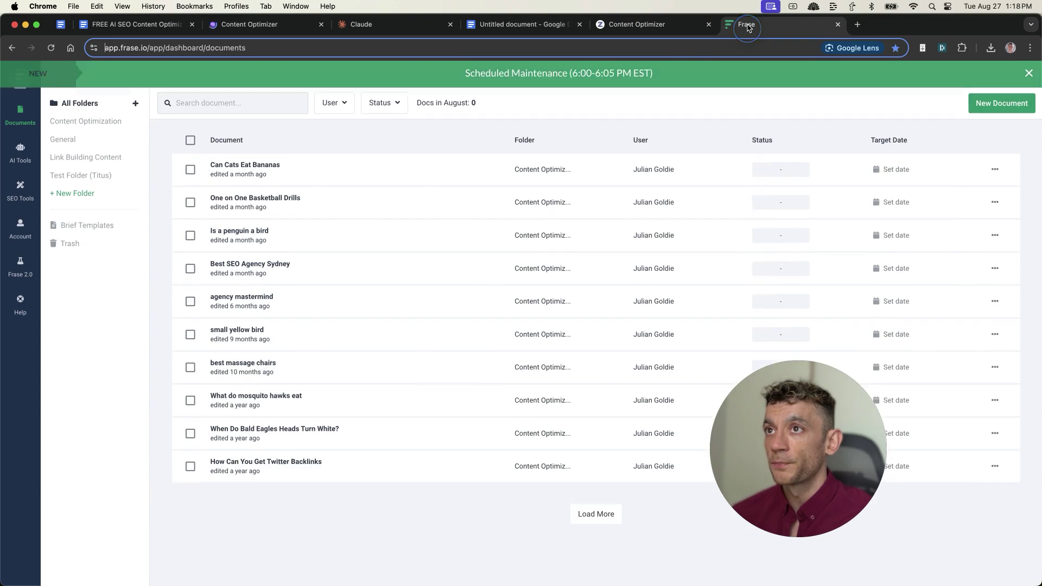
click(268, 169)
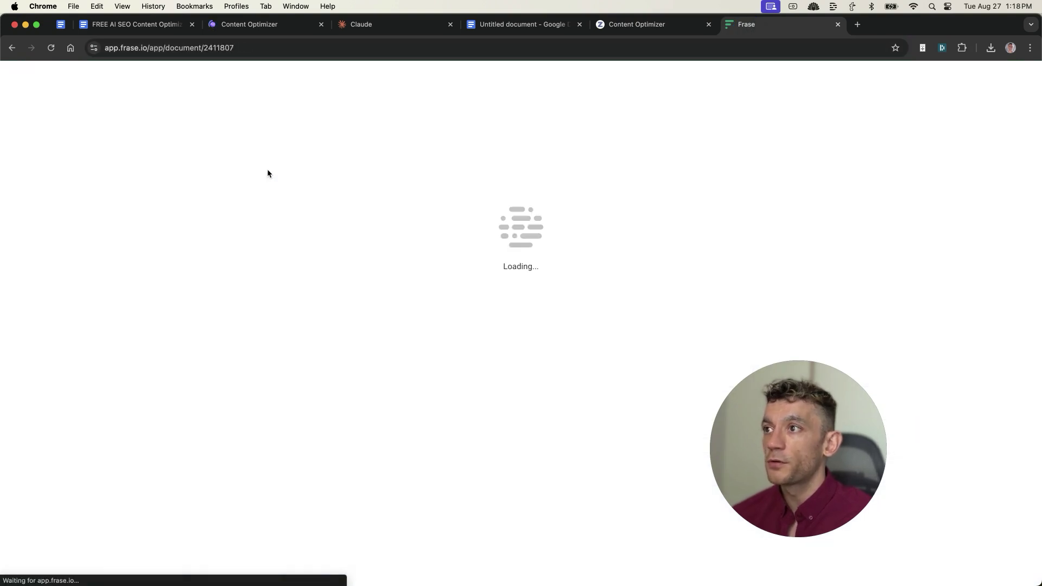
key(ctrl+shift+Tab)
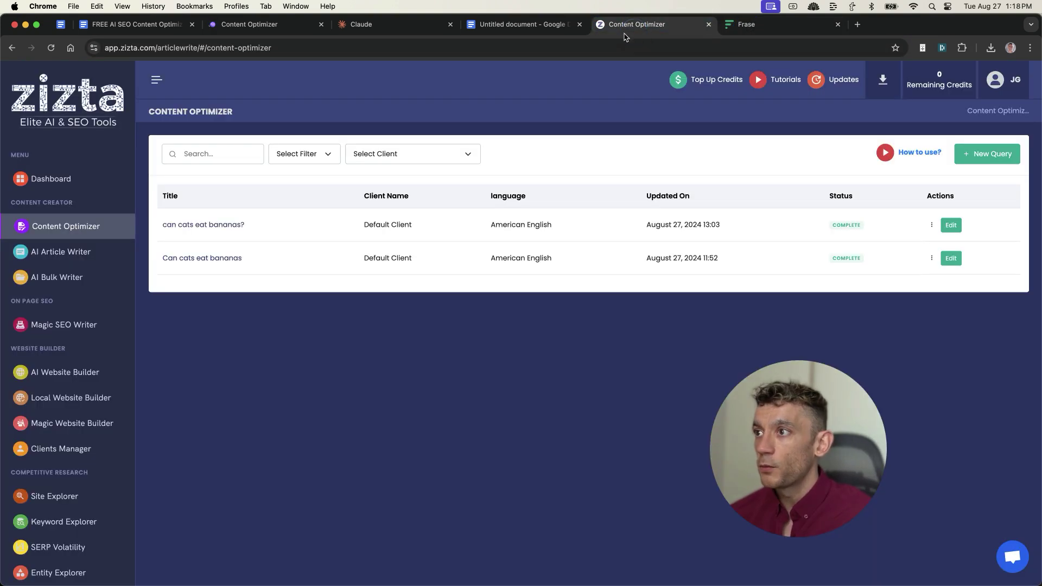
click(203, 238)
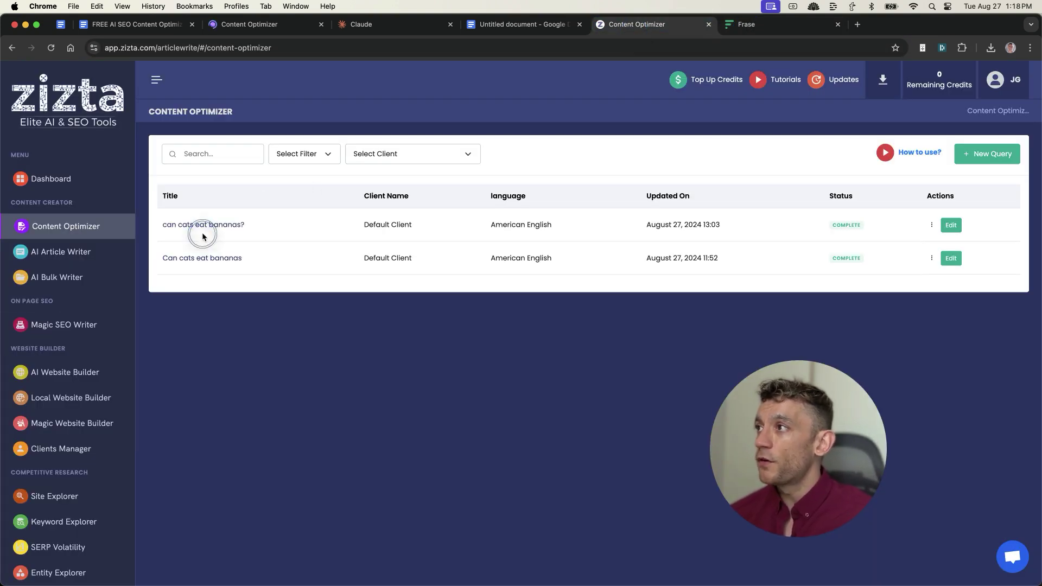
key(ctrl+Tab)
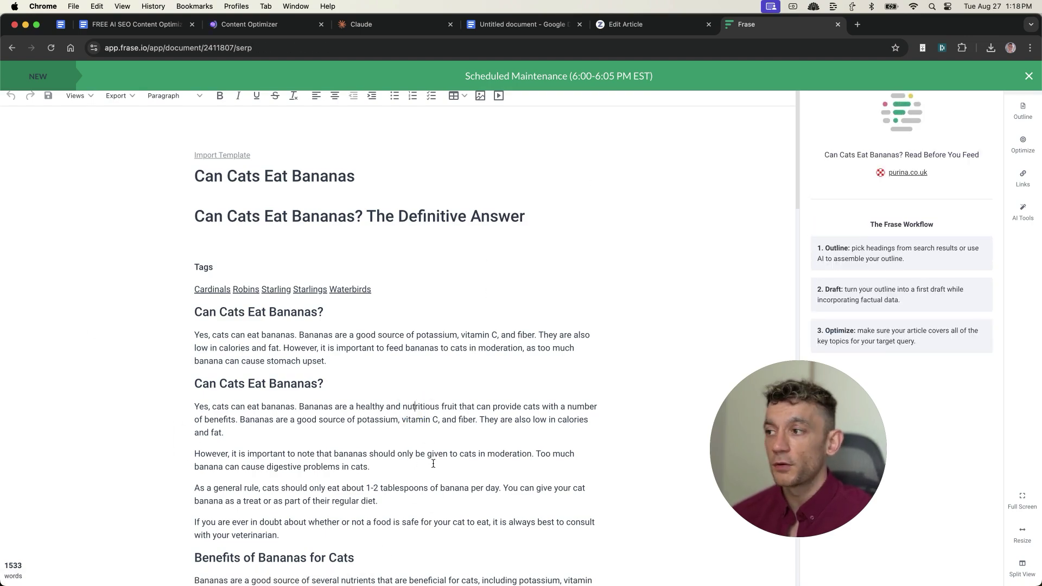
Step: Select the whole 1533-word Frase article, check its 45% topic score, and return to Zizta
scroll(436, 468, down, 1)
scroll(435, 467, down, 10)
scroll(418, 380, up, 12)
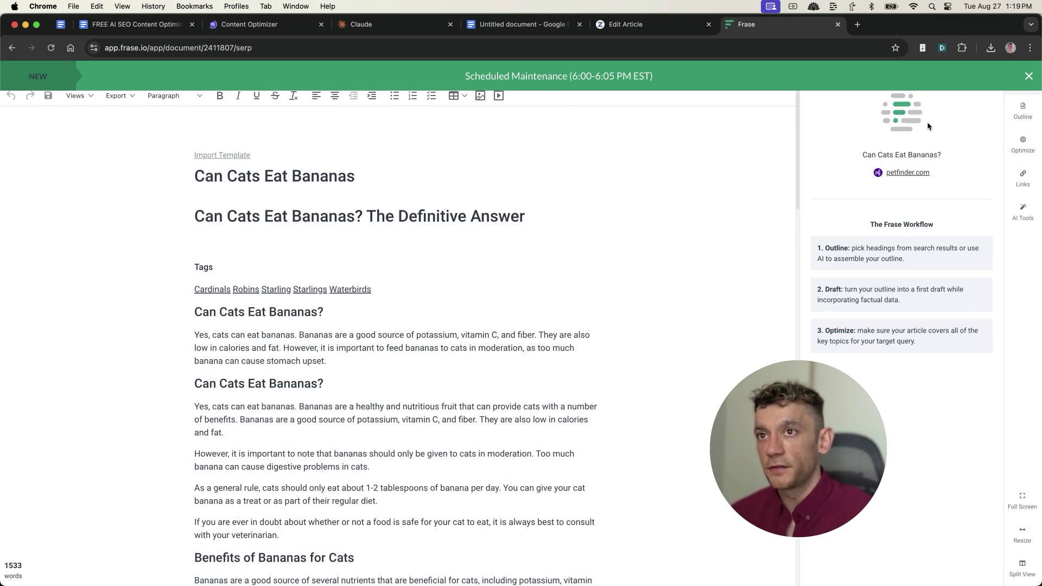
key(super+a)
key(super+c)
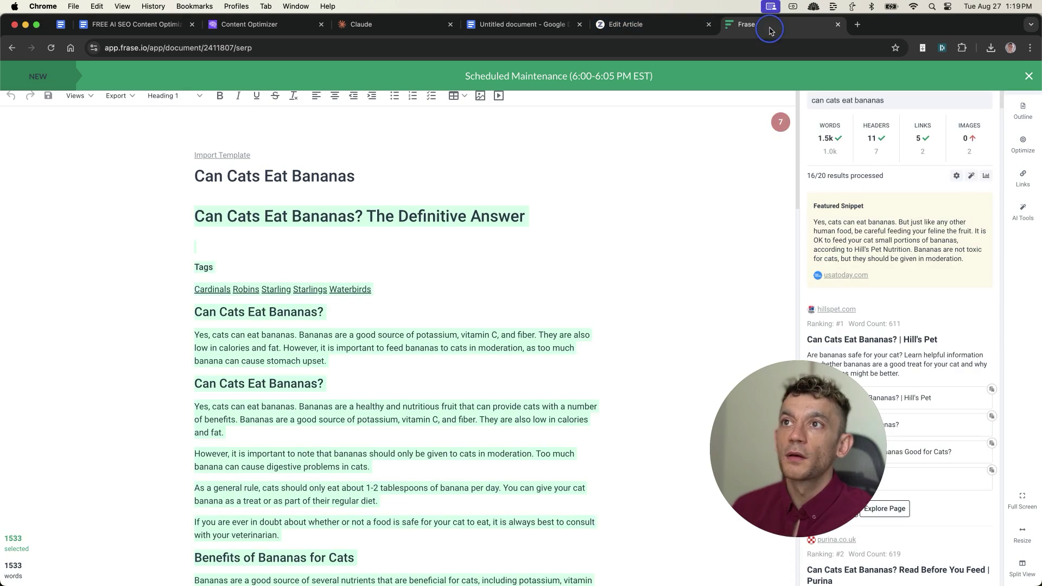
click(1022, 144)
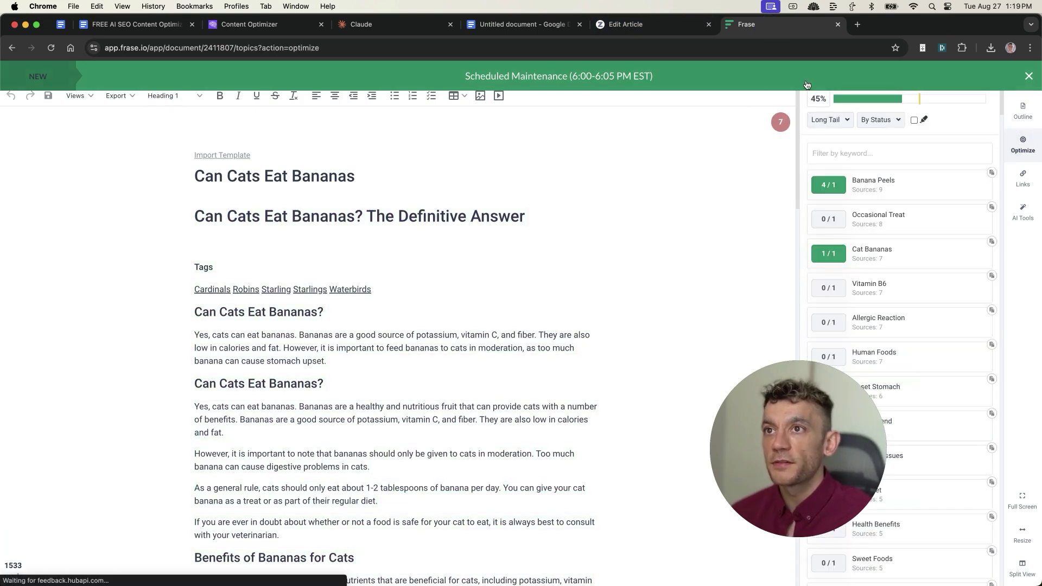
click(226, 237)
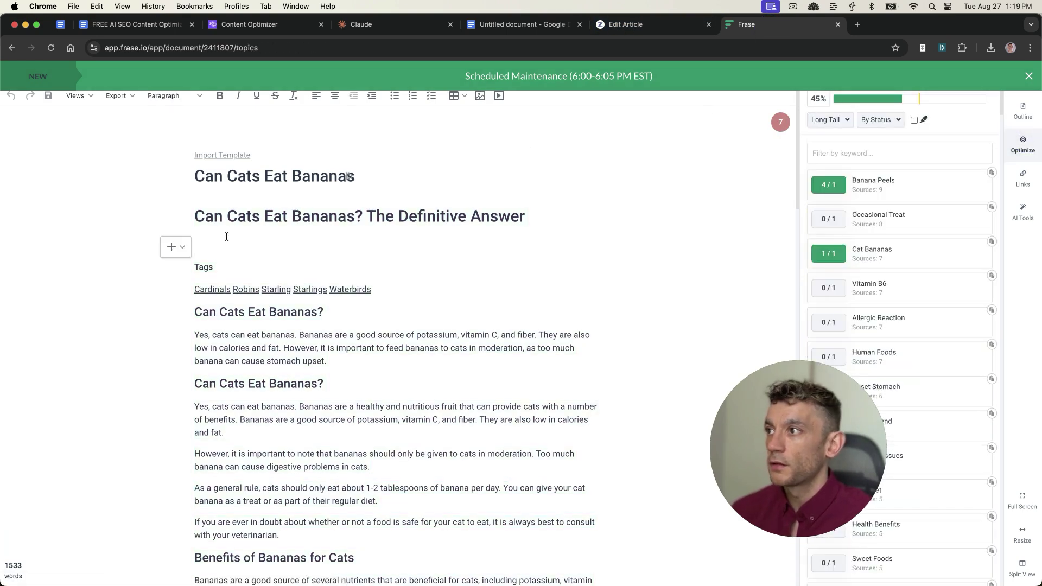
key(super+a)
click(613, 21)
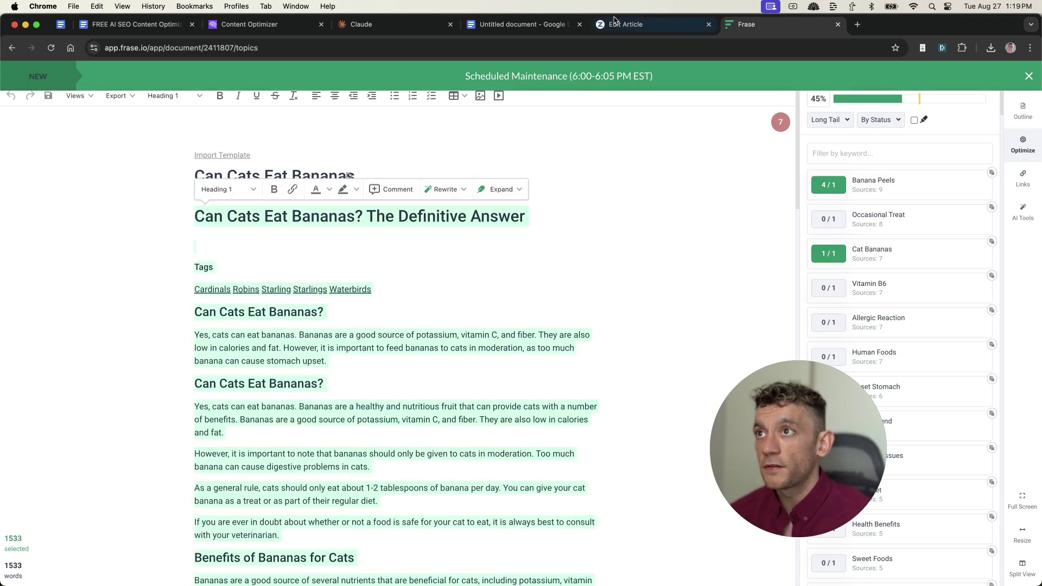
Step: Replace the Zizta article text with the copied Frase article and check its optimization score
key(super+a)
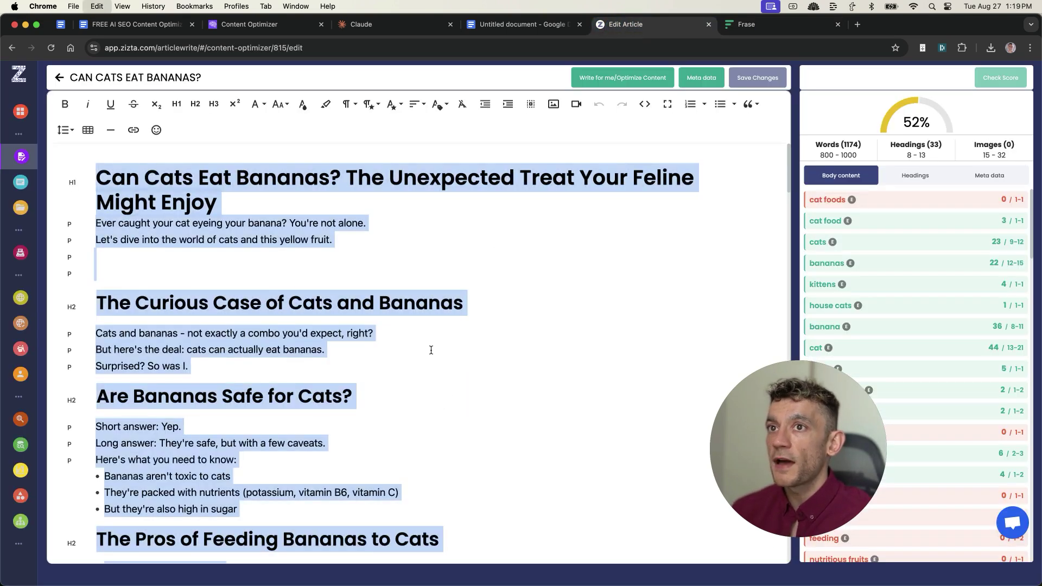
key(super+v)
scroll(430, 347, up, 15)
click(998, 77)
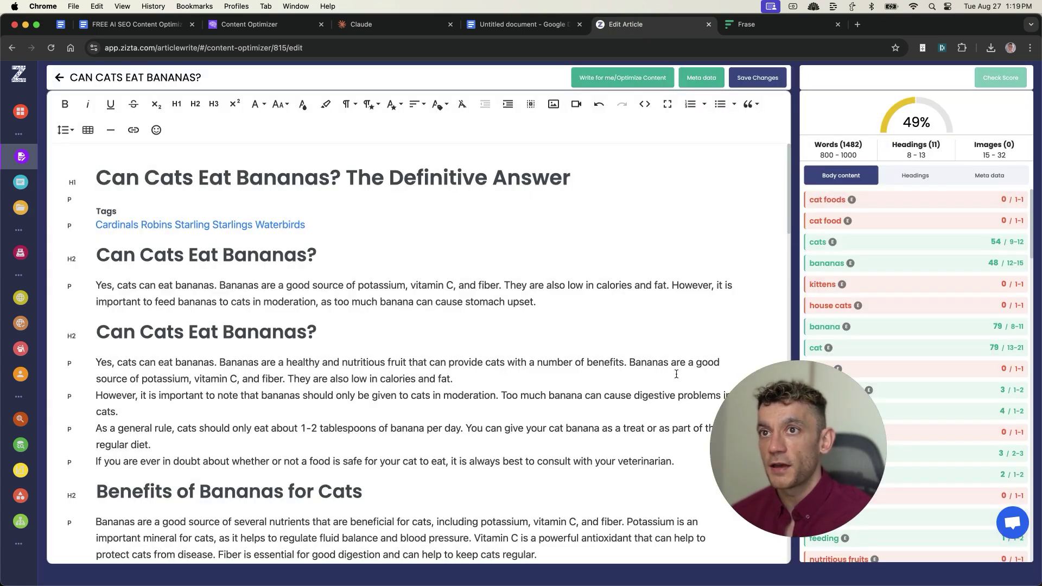
Step: Compare Zizta's 49% score for the pasted article against Frase, then close the Frase document
click(793, 29)
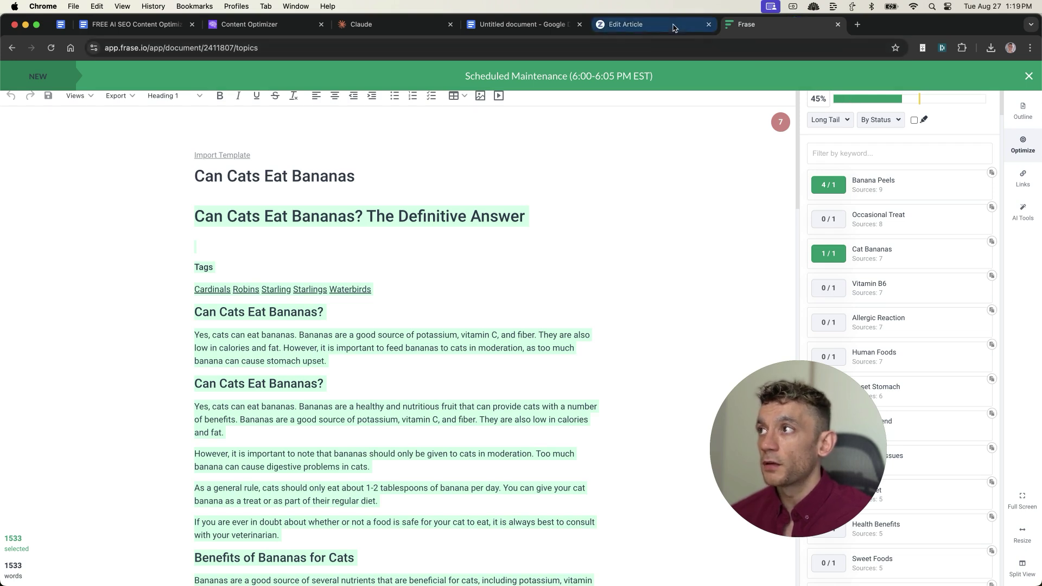
click(282, 176)
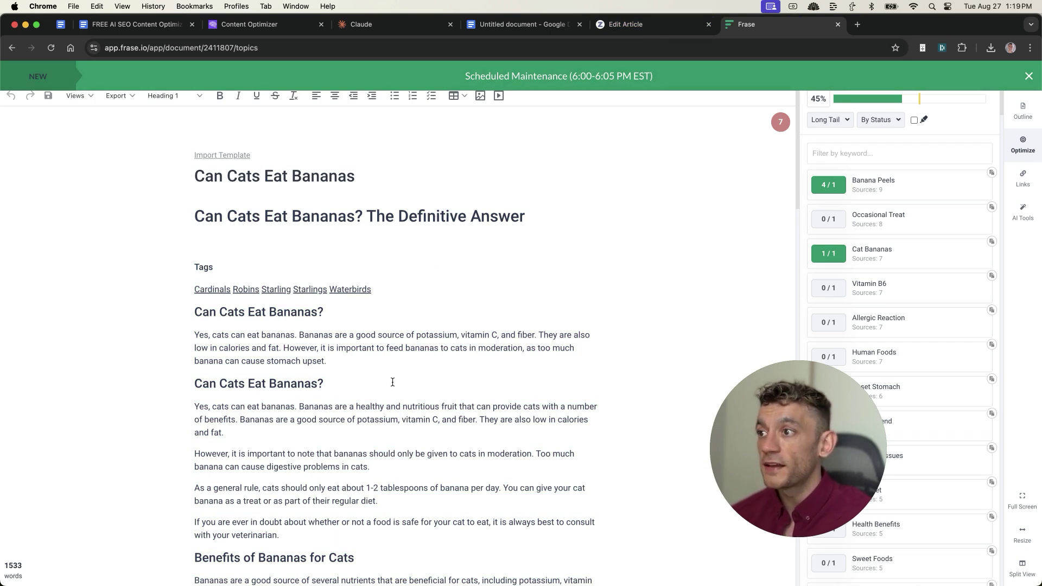
click(645, 22)
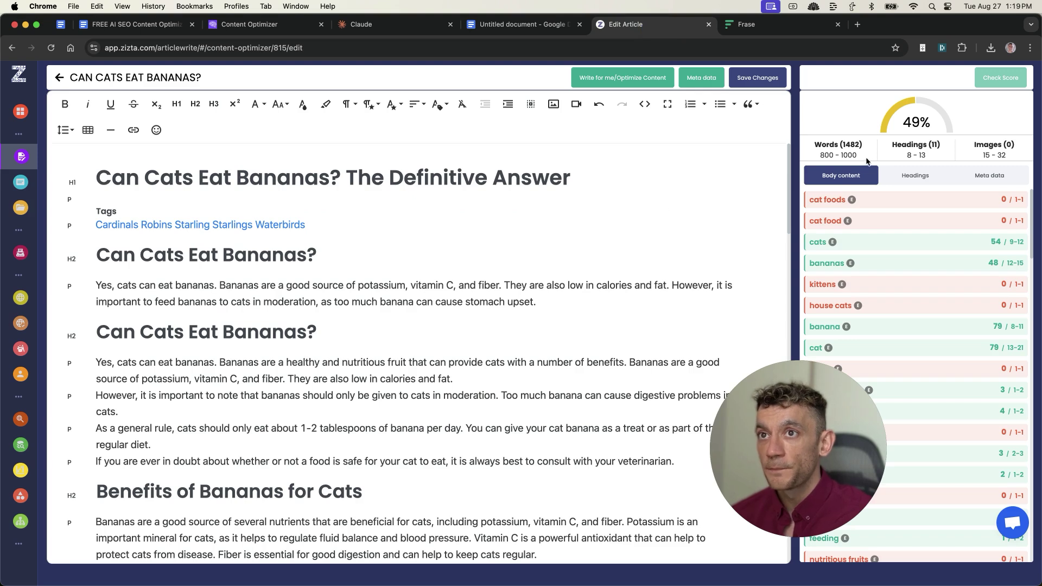
mouse_move(913, 111)
drag(928, 118, 906, 122)
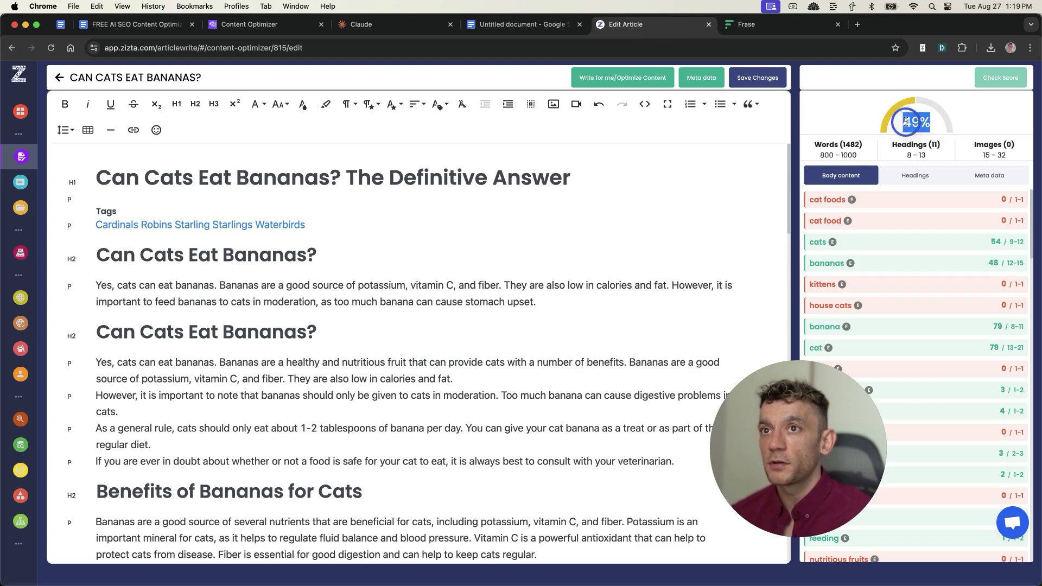
click(768, 24)
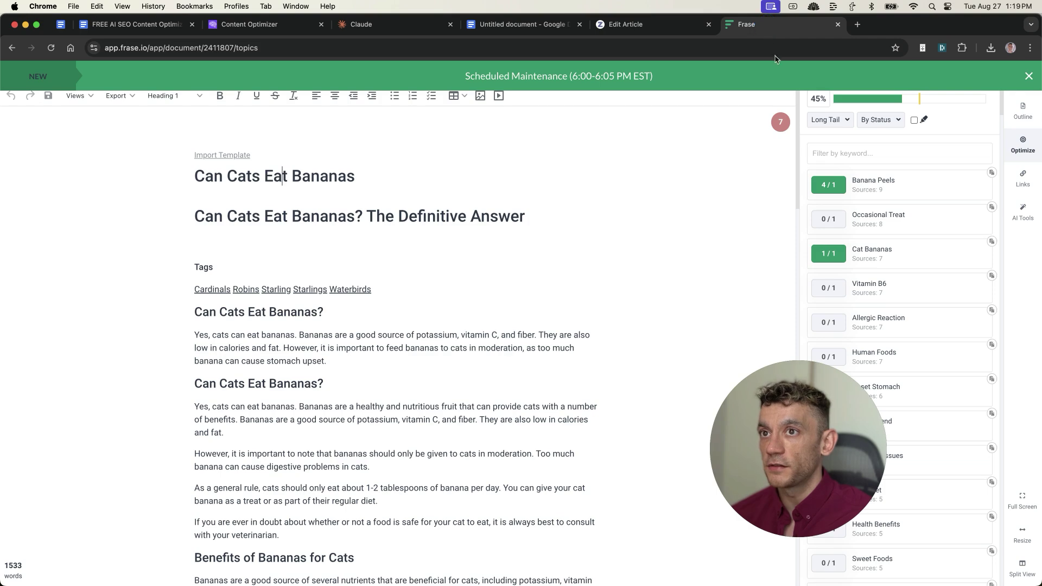
click(1022, 111)
click(705, 25)
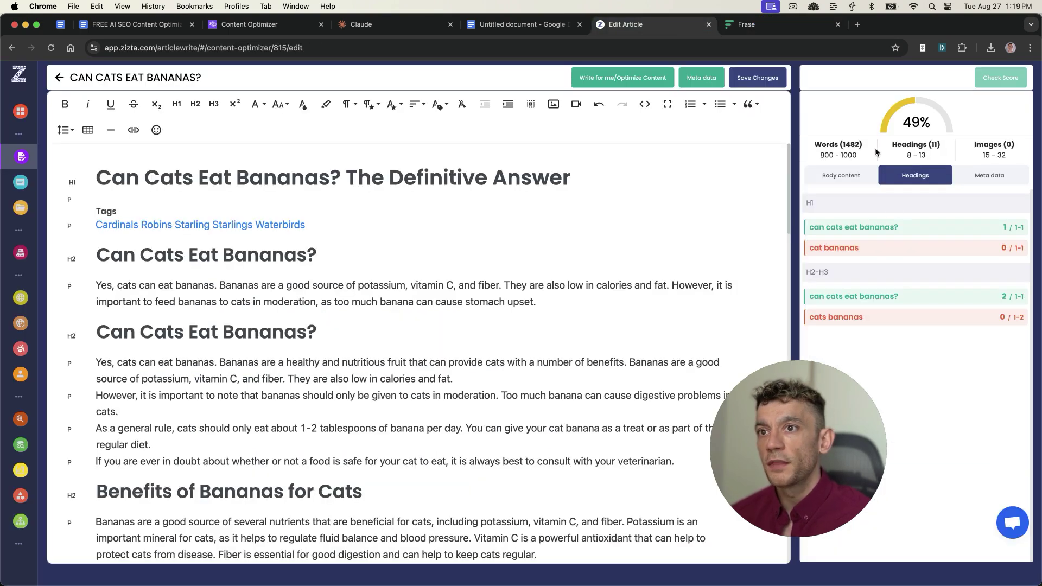
click(788, 25)
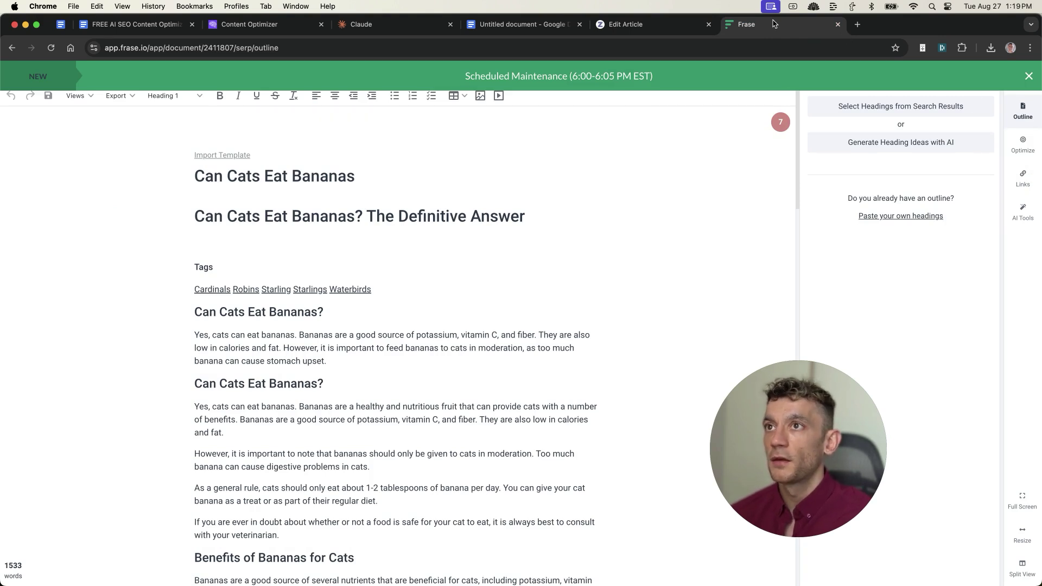
key(super+w)
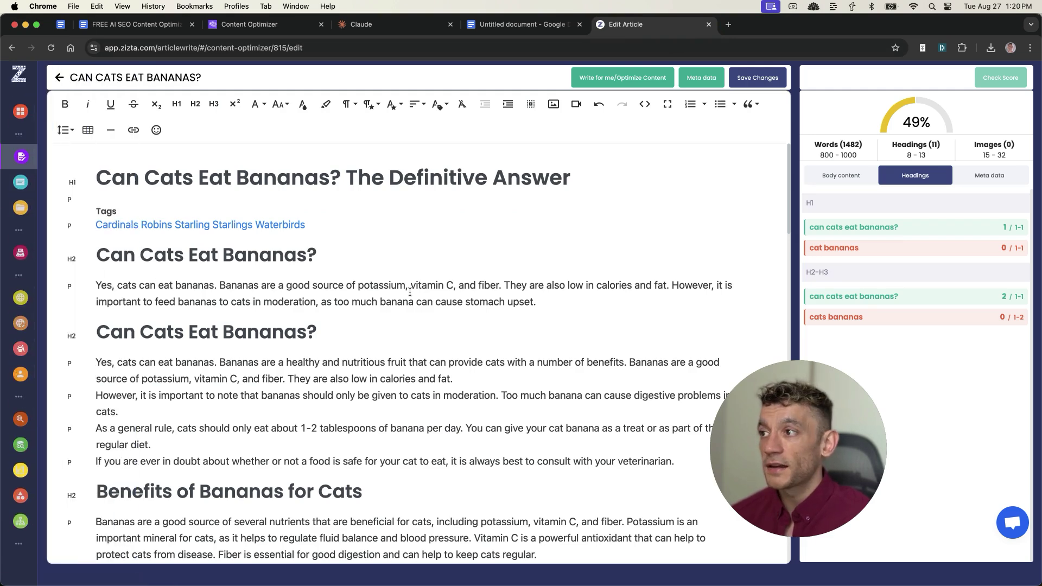
Step: Save the article changes in Zizta and bring up the FREE AI SEO Content Optimizer document
scroll(442, 334, down, 5)
scroll(441, 334, down, 15)
scroll(522, 358, up, 20)
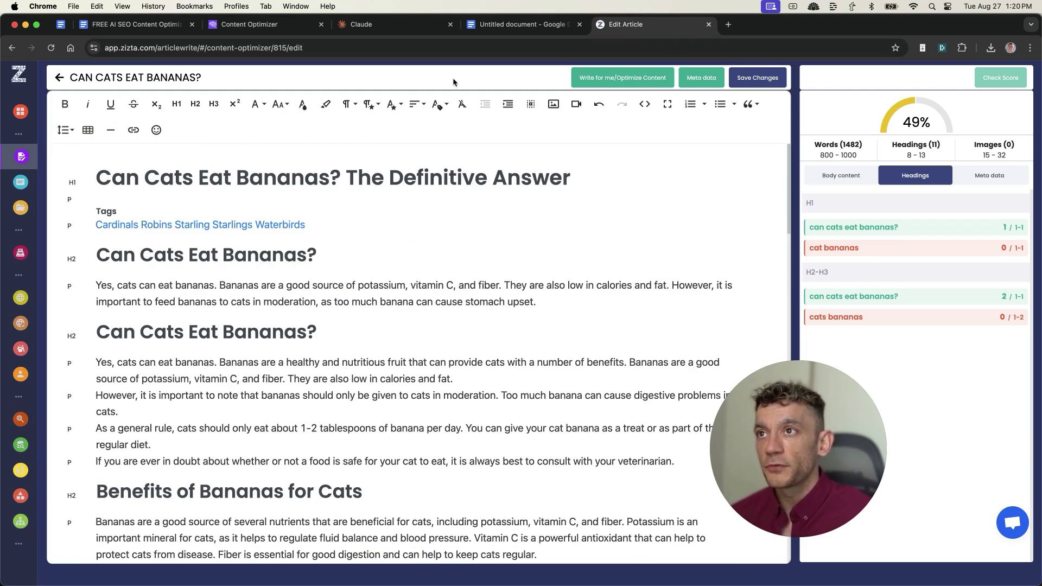
click(739, 82)
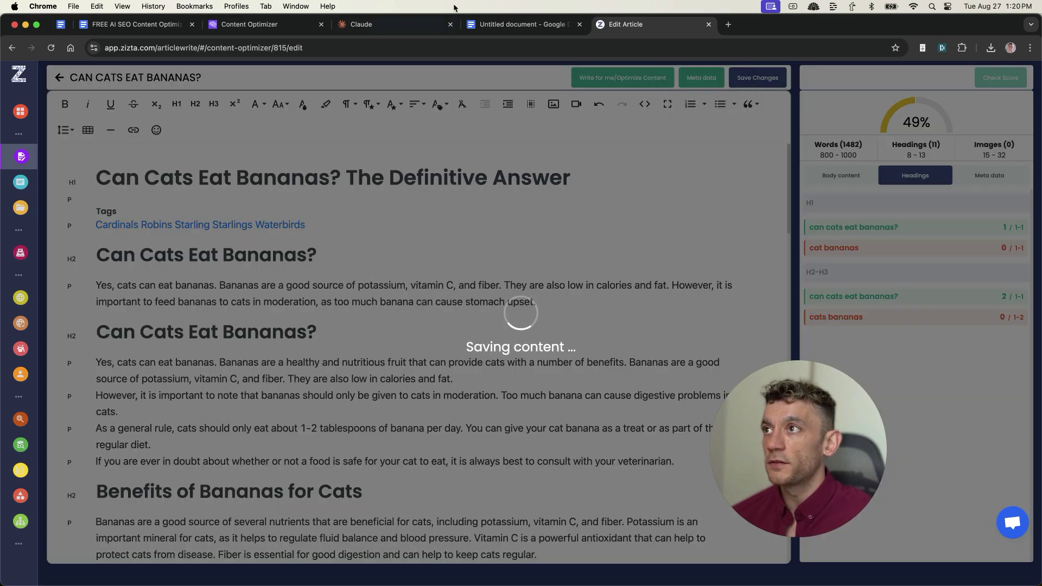
drag(136, 24, 530, 22)
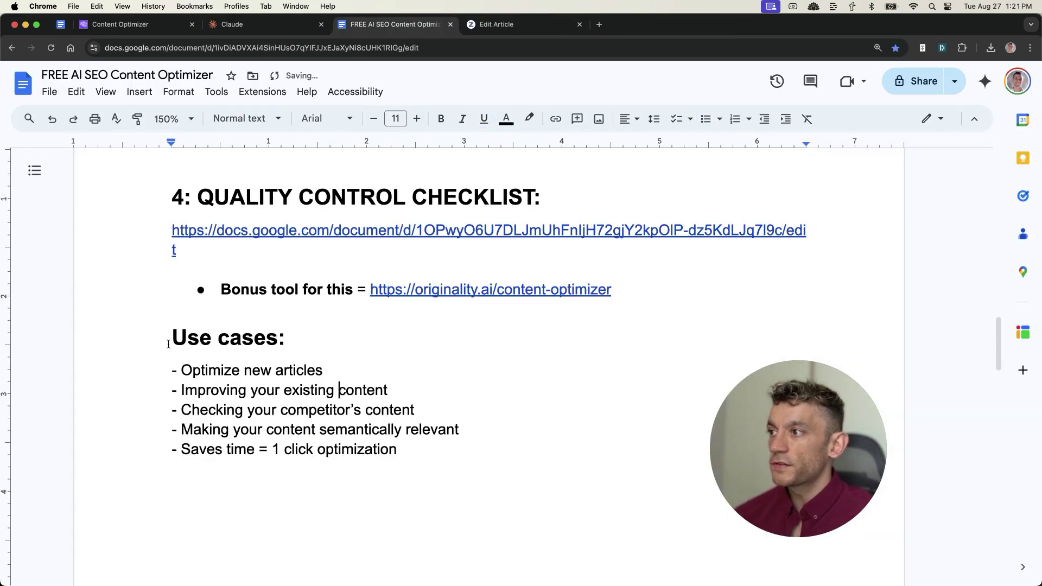
Step: Highlight the Use cases heading and each use case, starting with Optimize new articles
drag(162, 343, 279, 332)
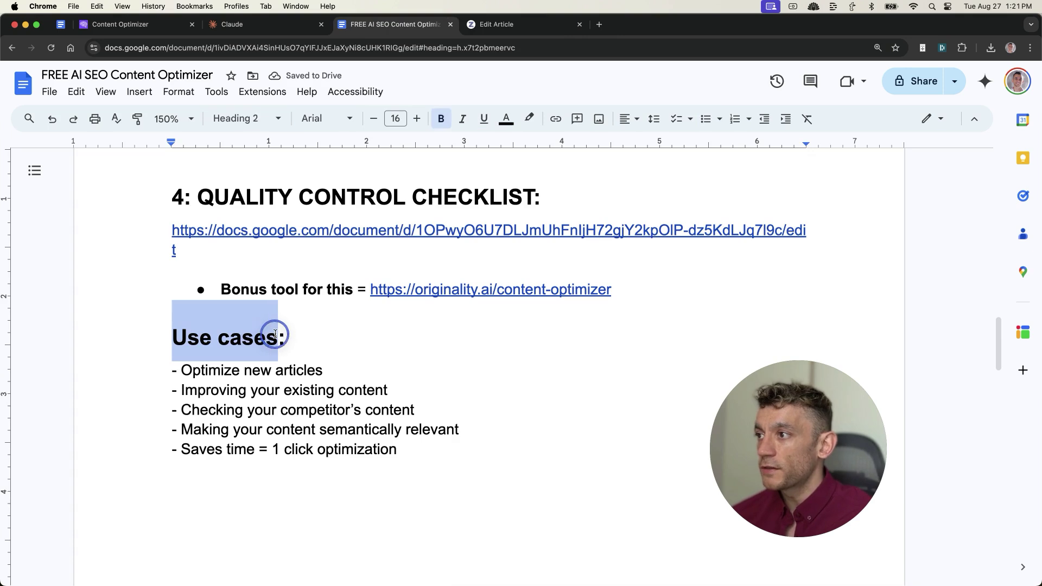
click(186, 390)
click(154, 372)
drag(154, 371, 504, 430)
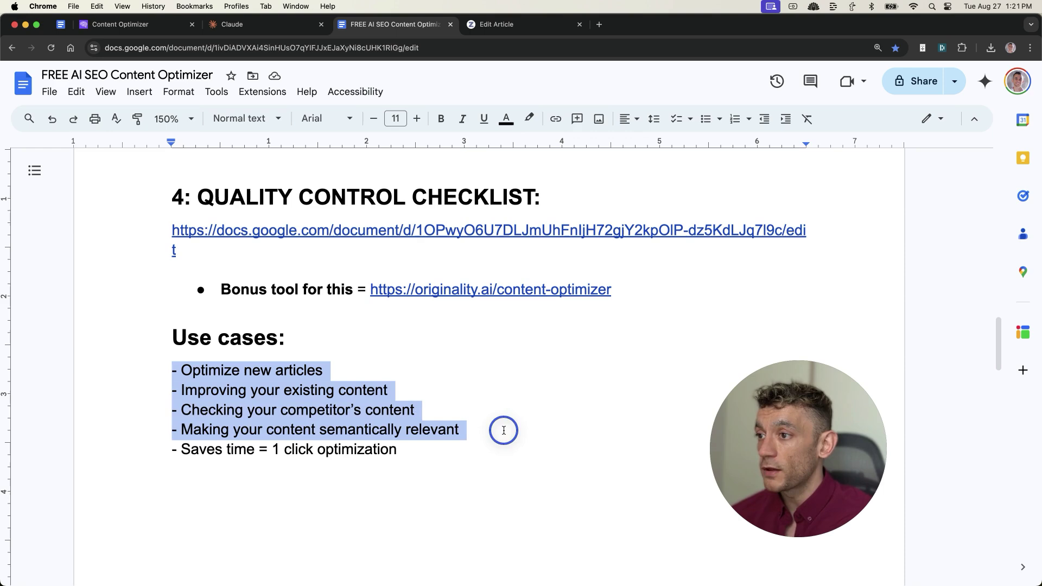
drag(502, 430, 449, 449)
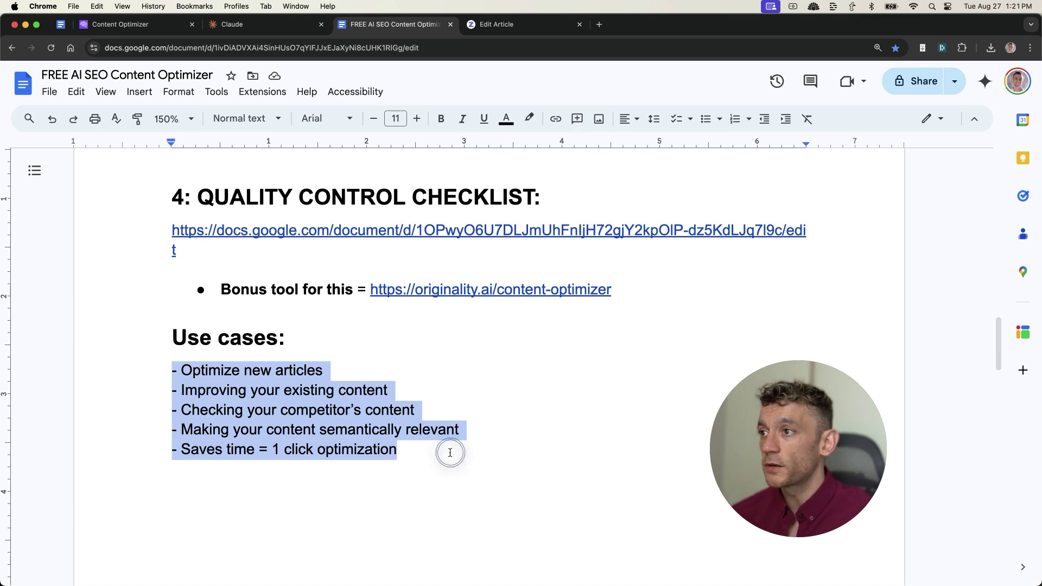
Step: Highlight the NOTES, from the over-optimized articles note through the Avoid over optimisation and final notes
scroll(152, 283, down, 10)
drag(149, 291, 539, 302)
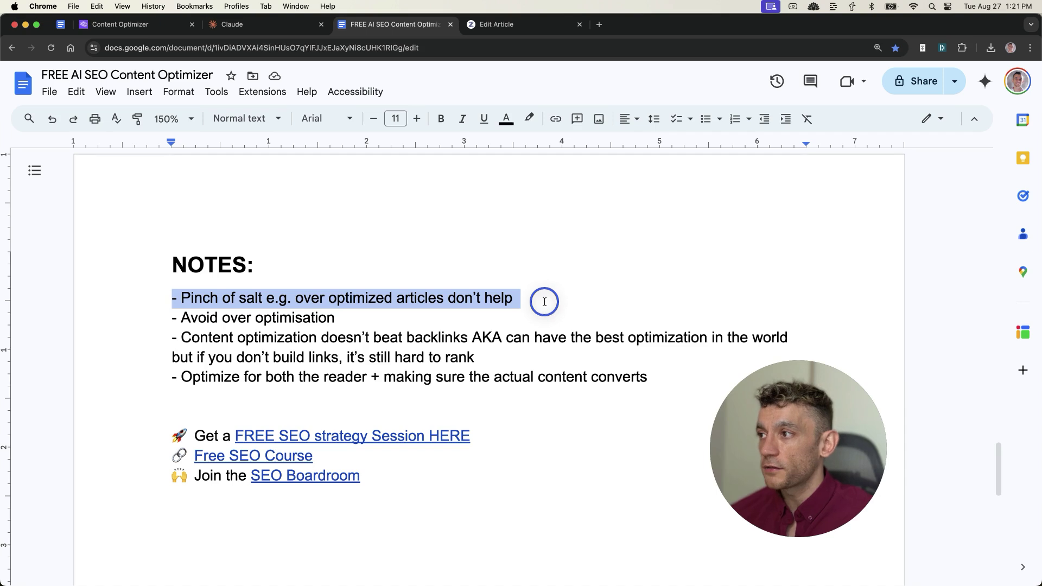
drag(544, 302, 823, 355)
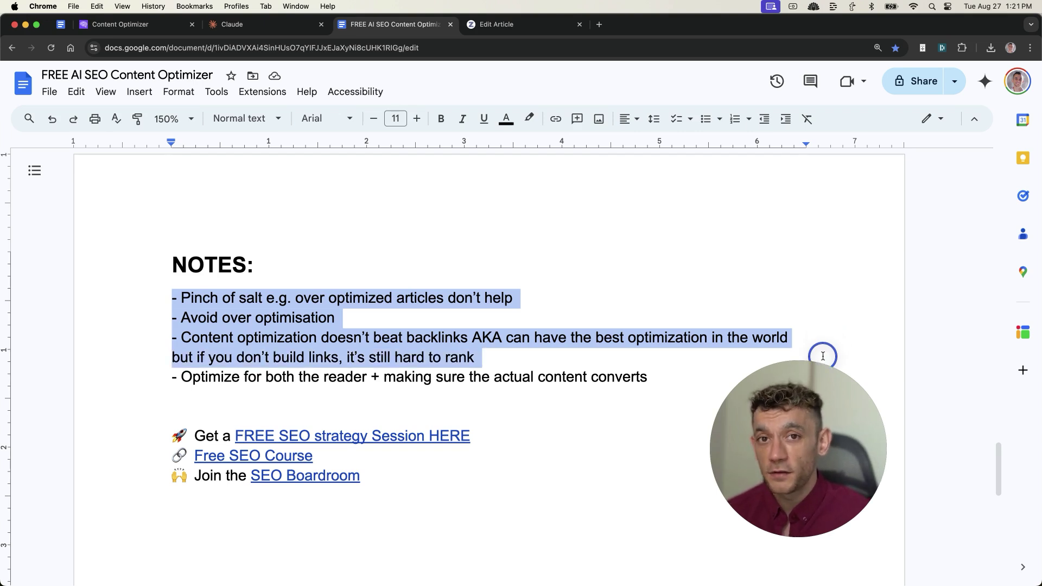
drag(820, 361, 796, 378)
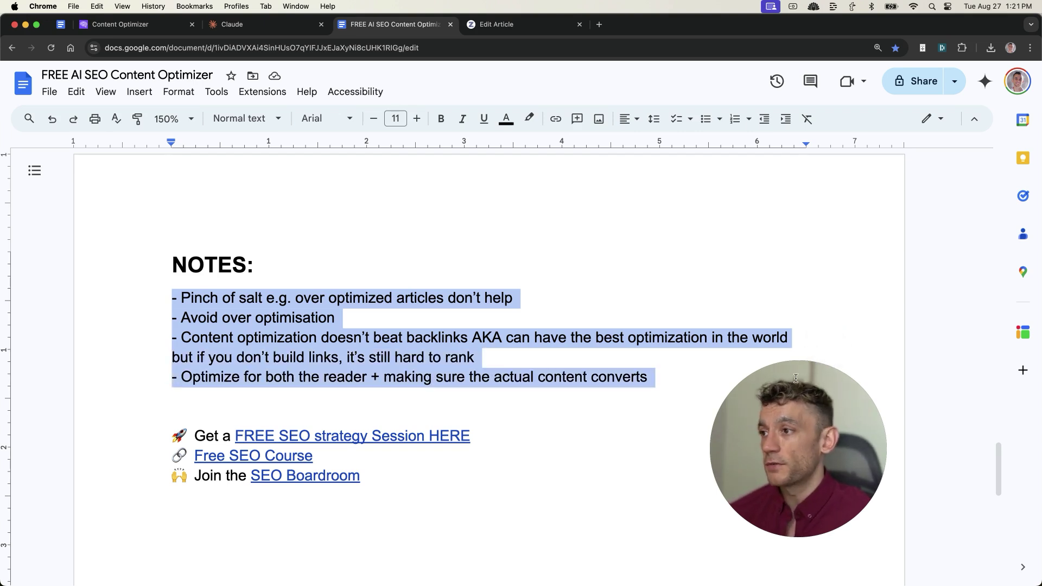
click(530, 382)
click(721, 349)
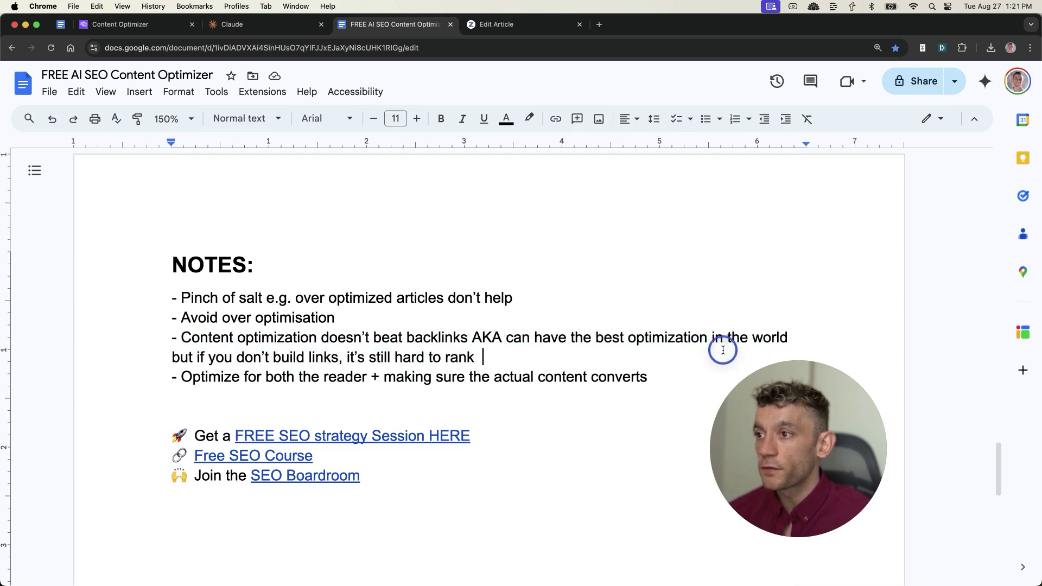
drag(721, 353, 651, 377)
click(650, 377)
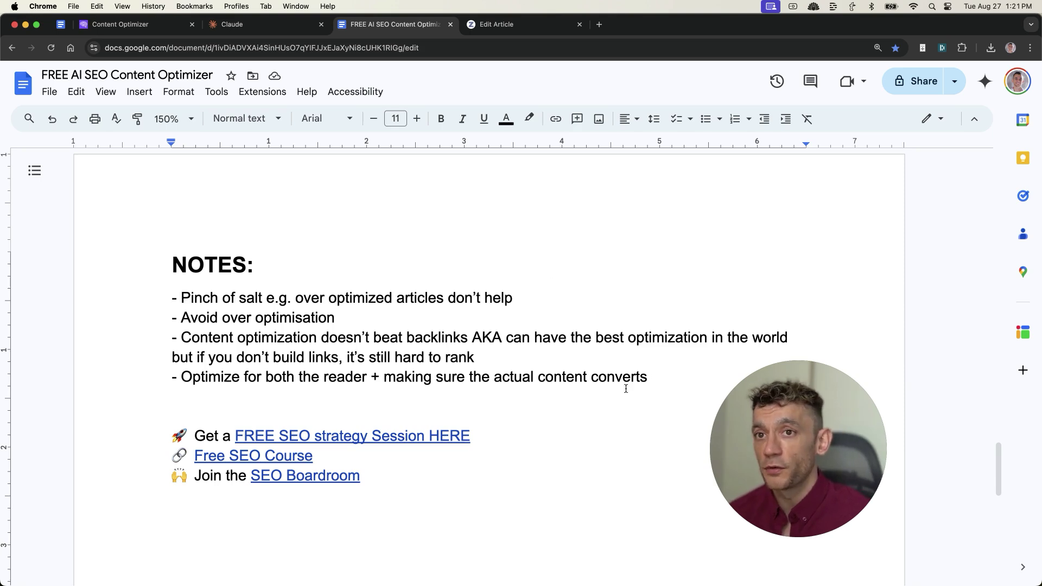
Step: Delete the empty line after the notes and scroll to the end of the SOP
click(233, 395)
key(BackSpace)
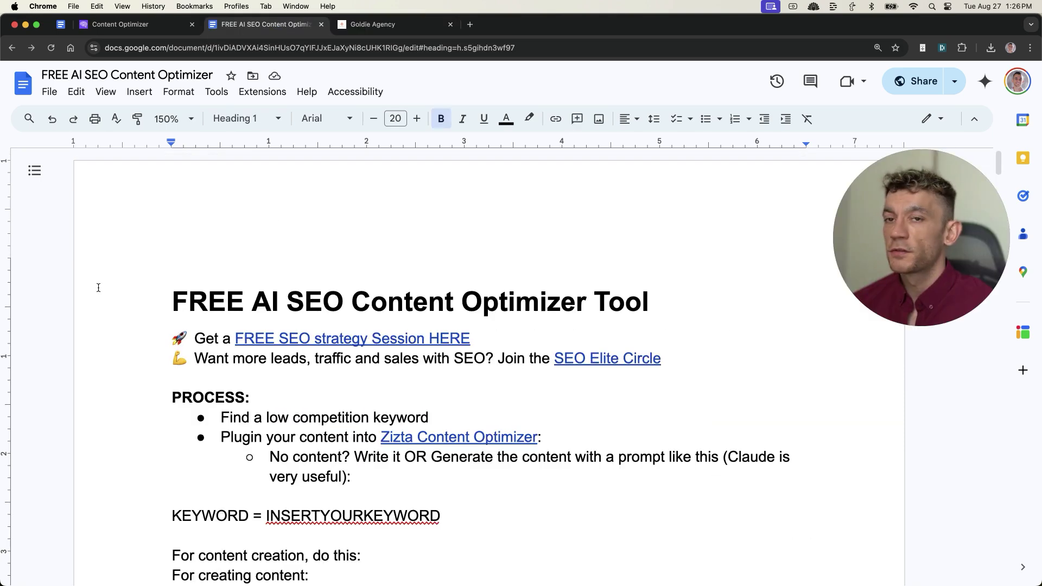
scroll(388, 423, down, 20)
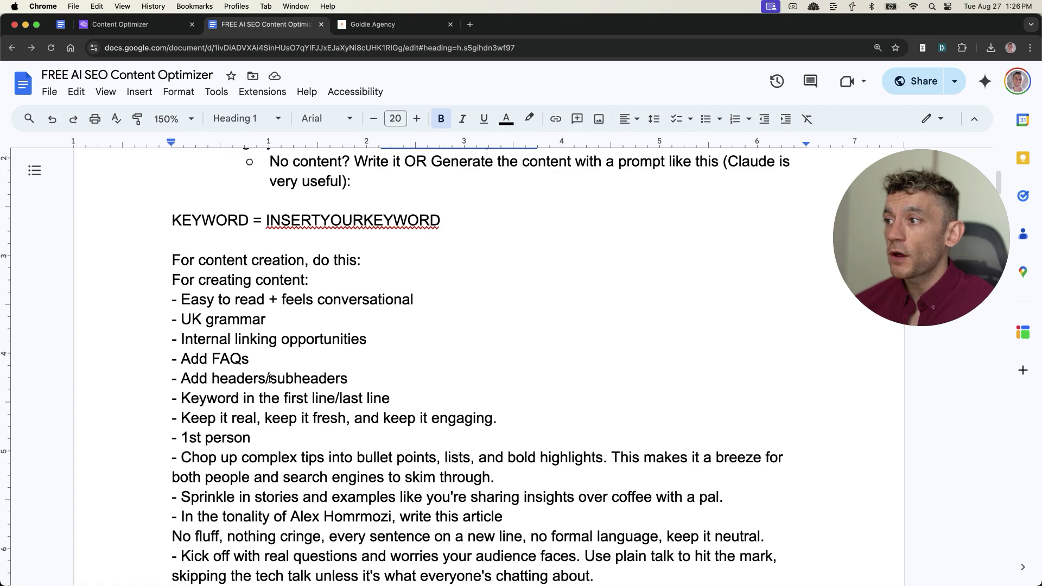
scroll(388, 423, down, 15)
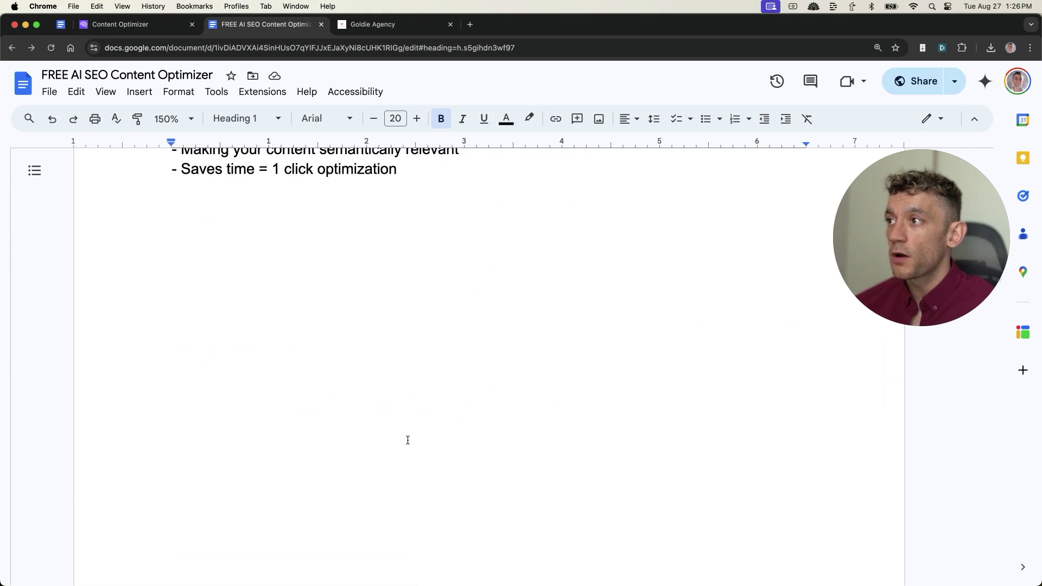
scroll(408, 446, down, 5)
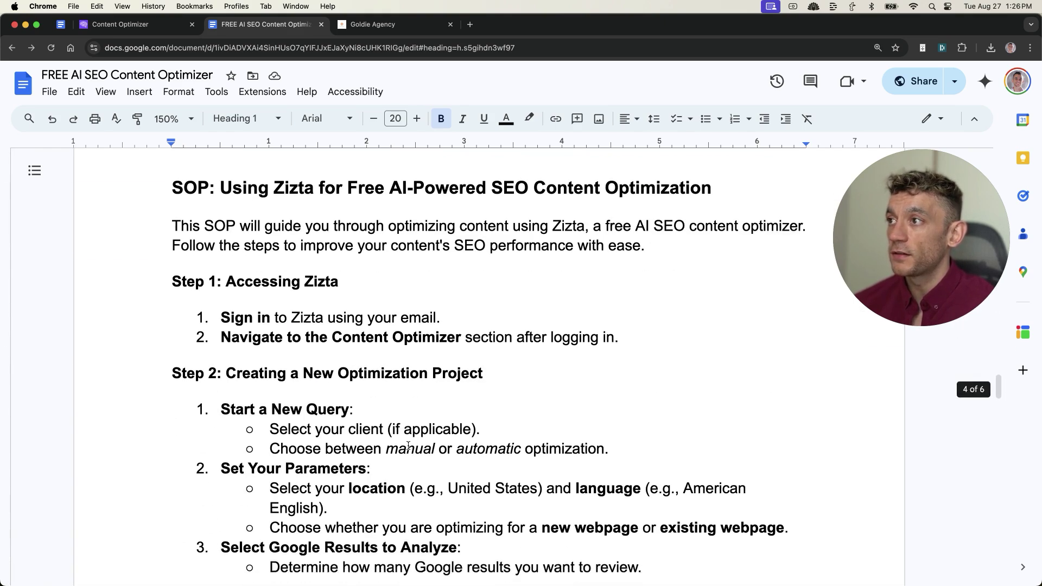
scroll(462, 434, down, 10)
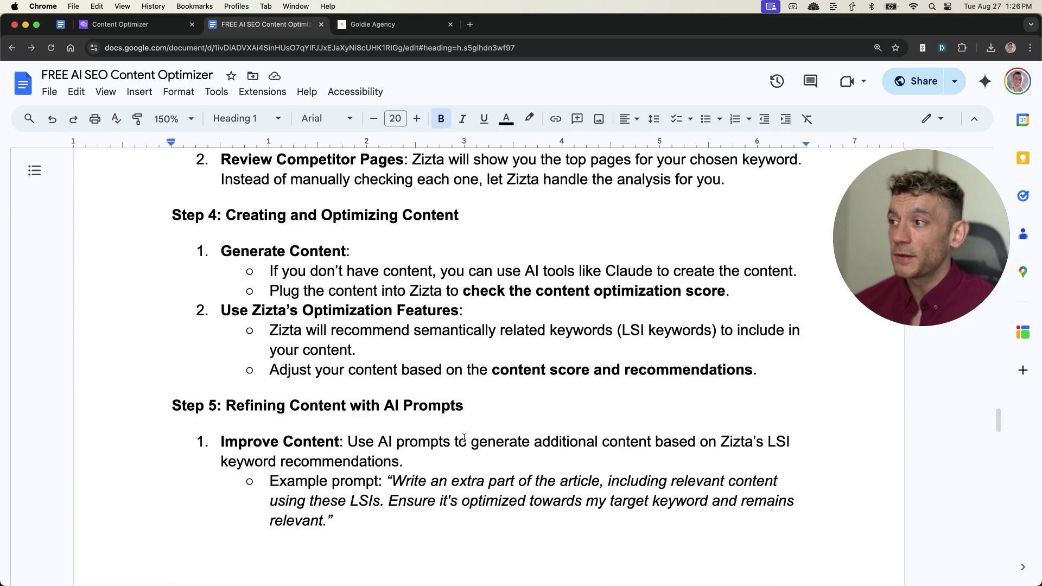
scroll(467, 445, down, 20)
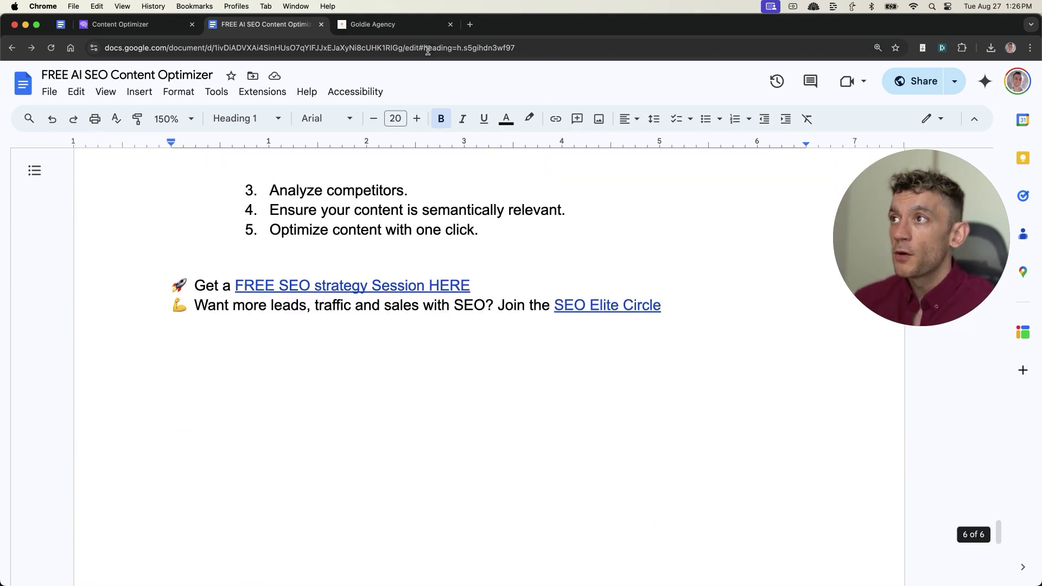
Step: Add a lesson titled Zizta under FREE SEO TOOLS and set it to Published
click(424, 24)
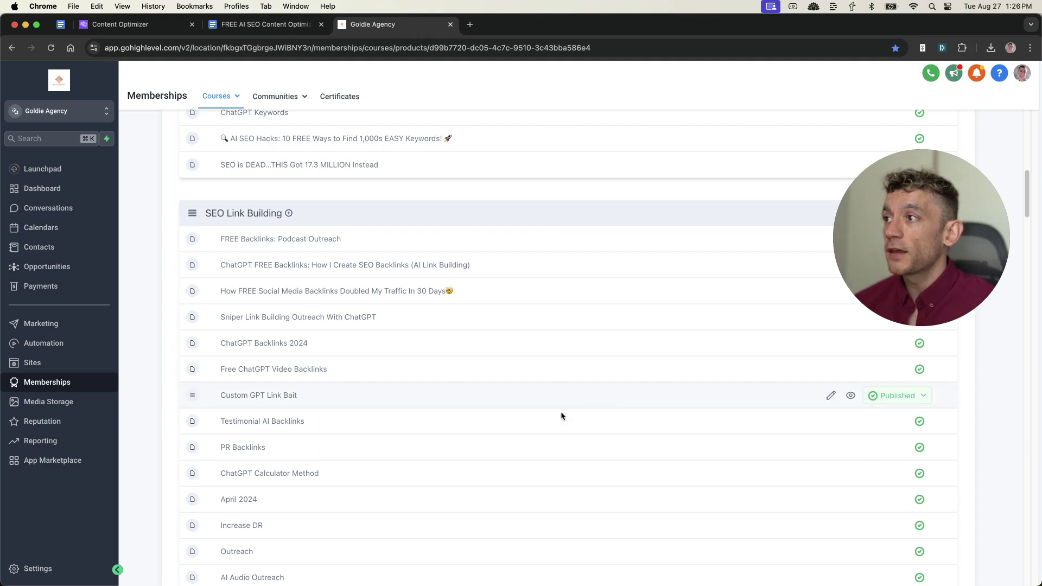
scroll(515, 418, down, 20)
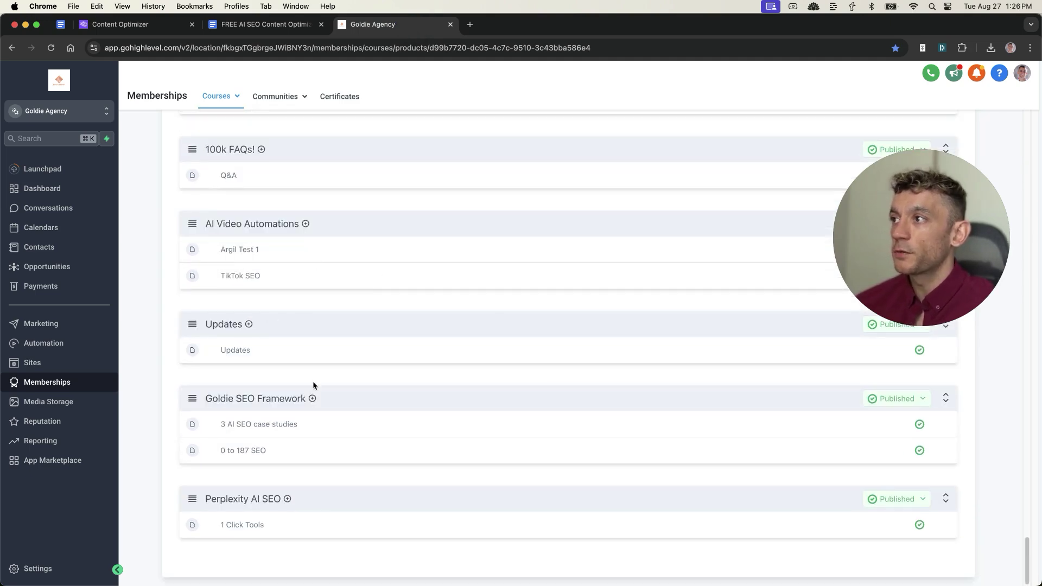
scroll(313, 386, up, 15)
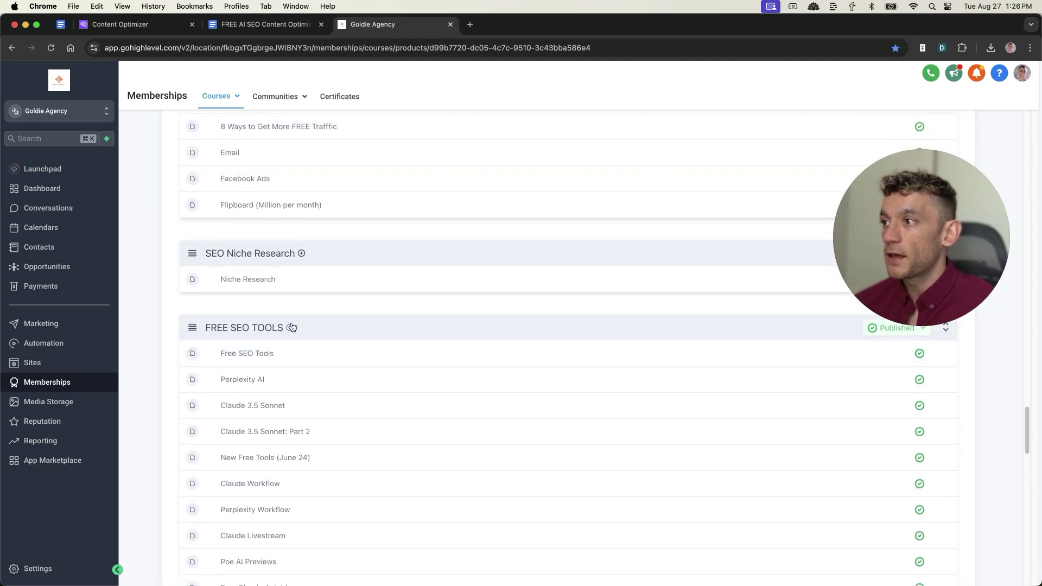
scroll(291, 327, down, 3)
click(292, 201)
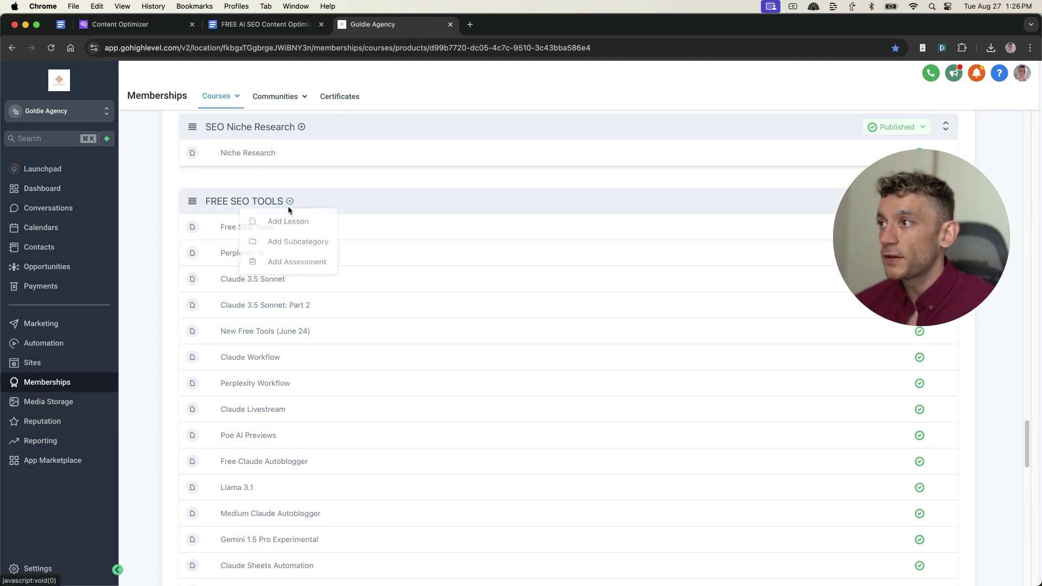
click(325, 221)
text(Zizta)
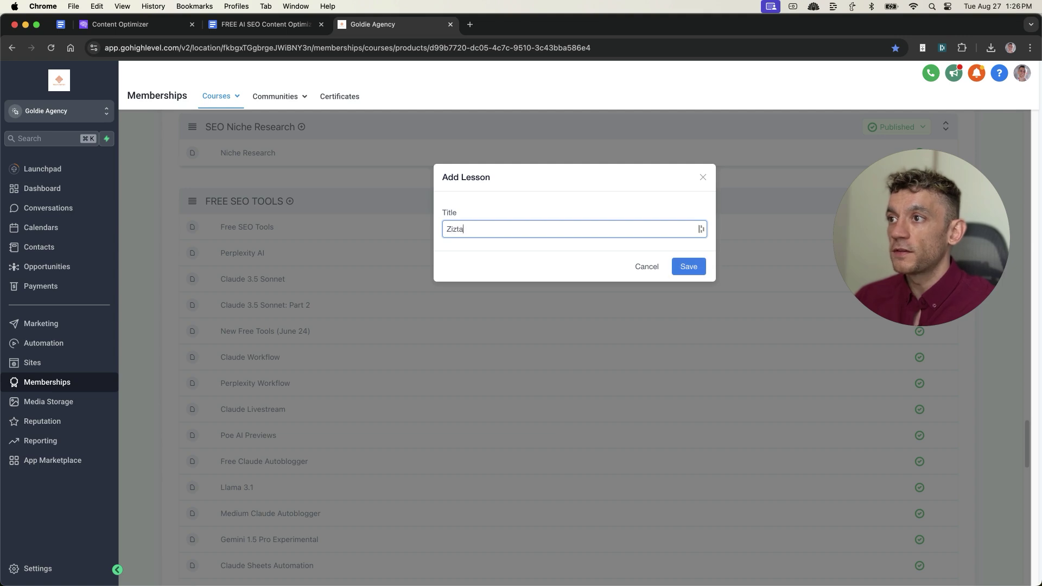
key(Return)
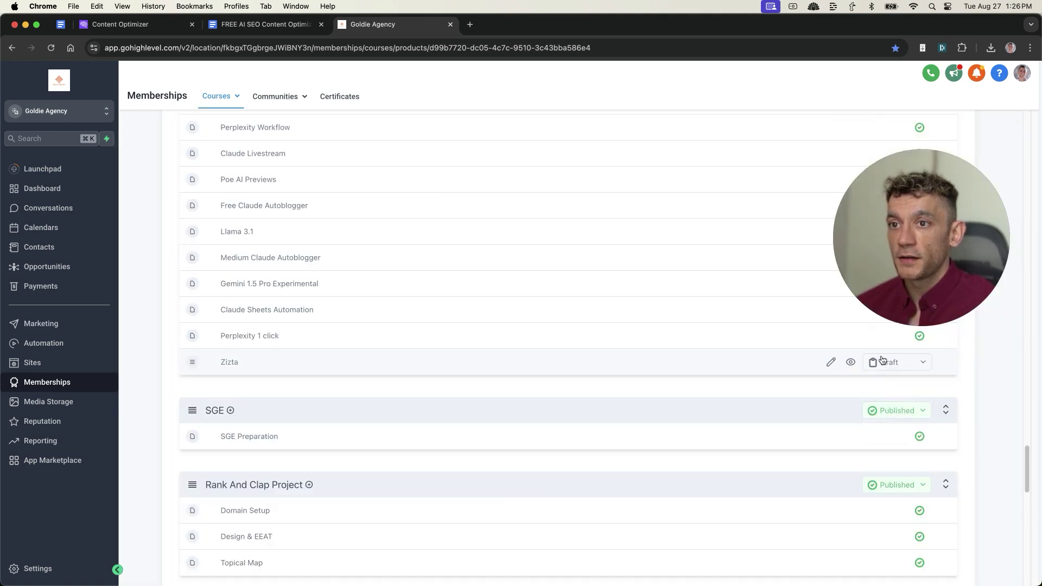
click(831, 363)
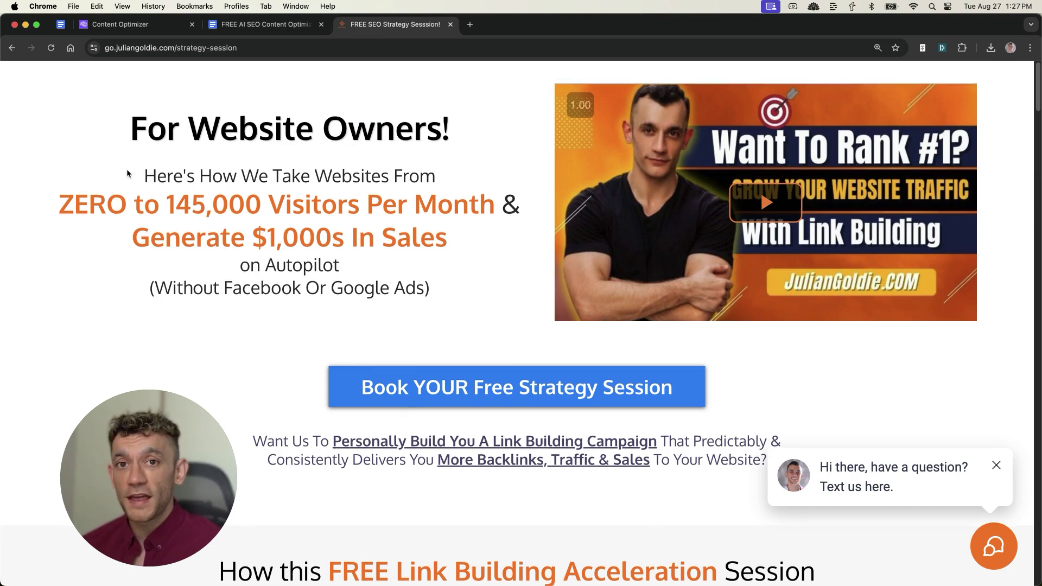
scroll(174, 181, down, 6)
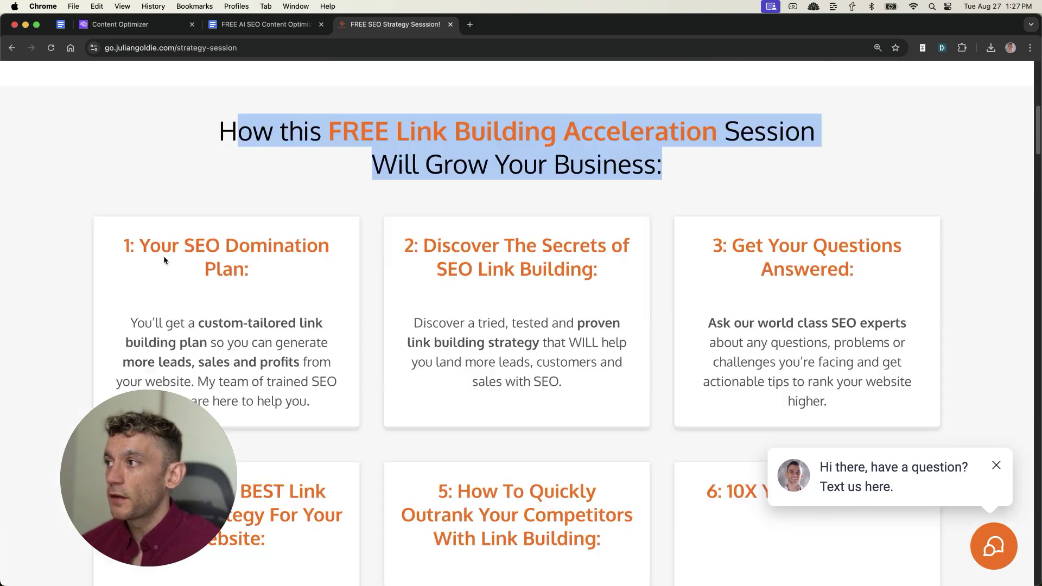
drag(124, 245, 268, 263)
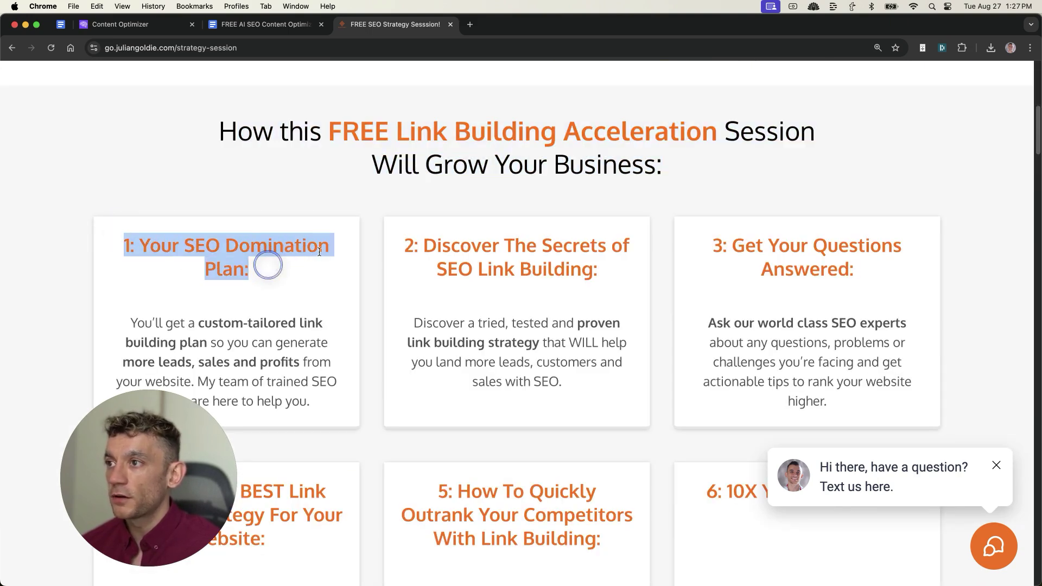
click(543, 226)
drag(405, 245, 879, 279)
click(676, 241)
scroll(600, 295, up, 1)
scroll(376, 320, up, 8)
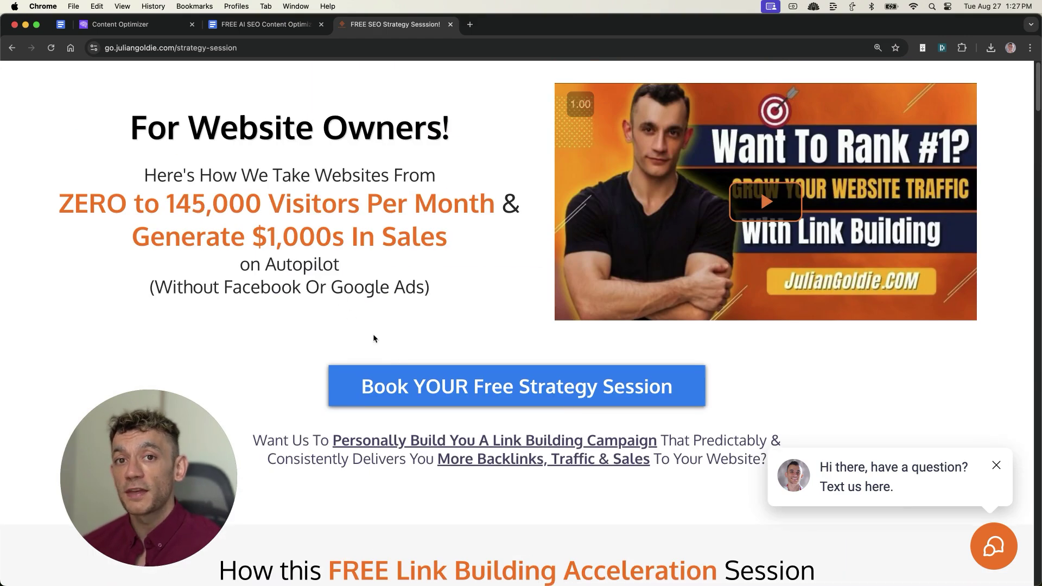
scroll(331, 288, down, 9)
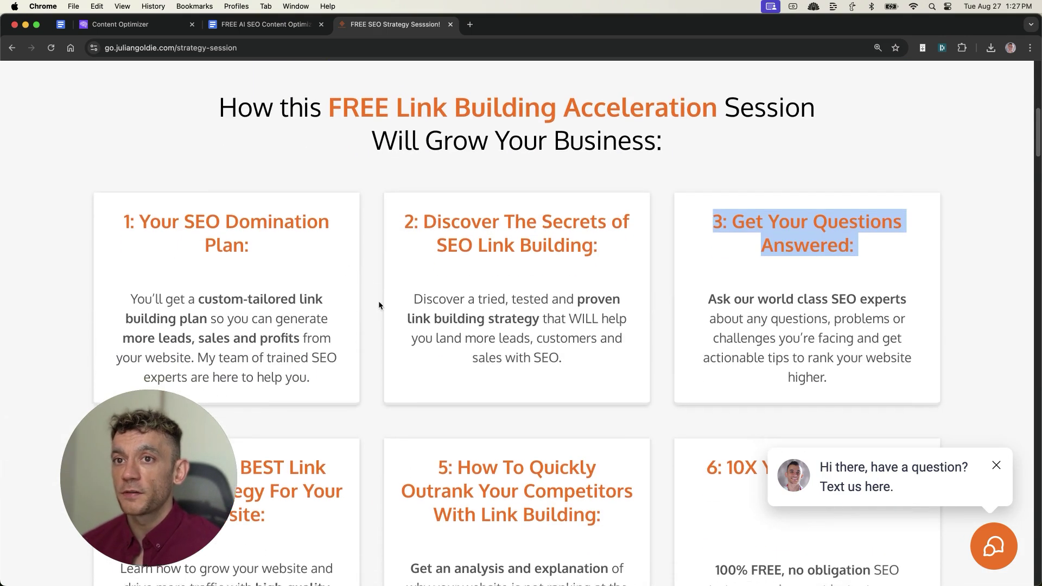
scroll(378, 301, down, 6)
scroll(402, 229, up, 15)
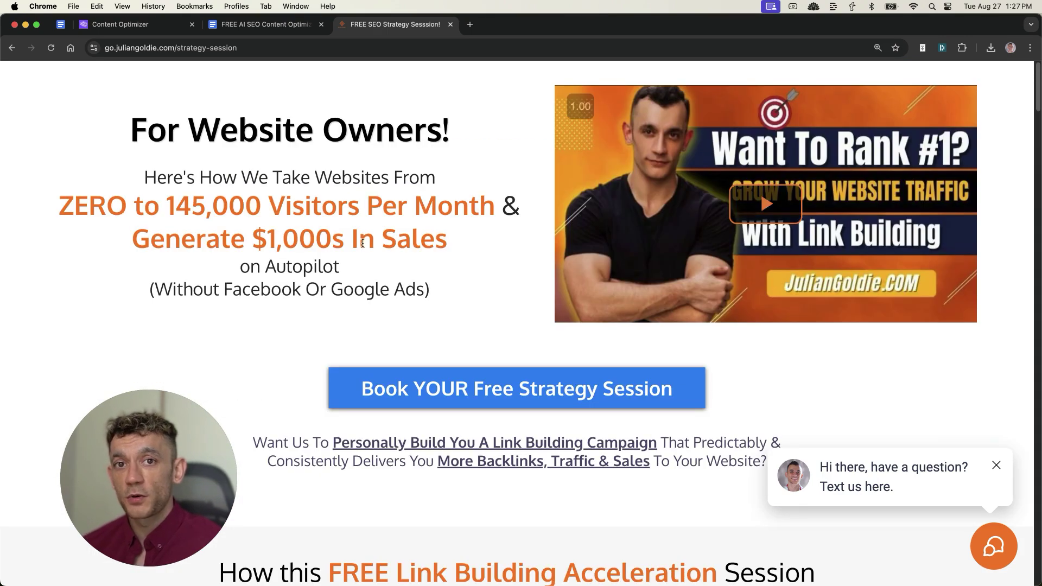